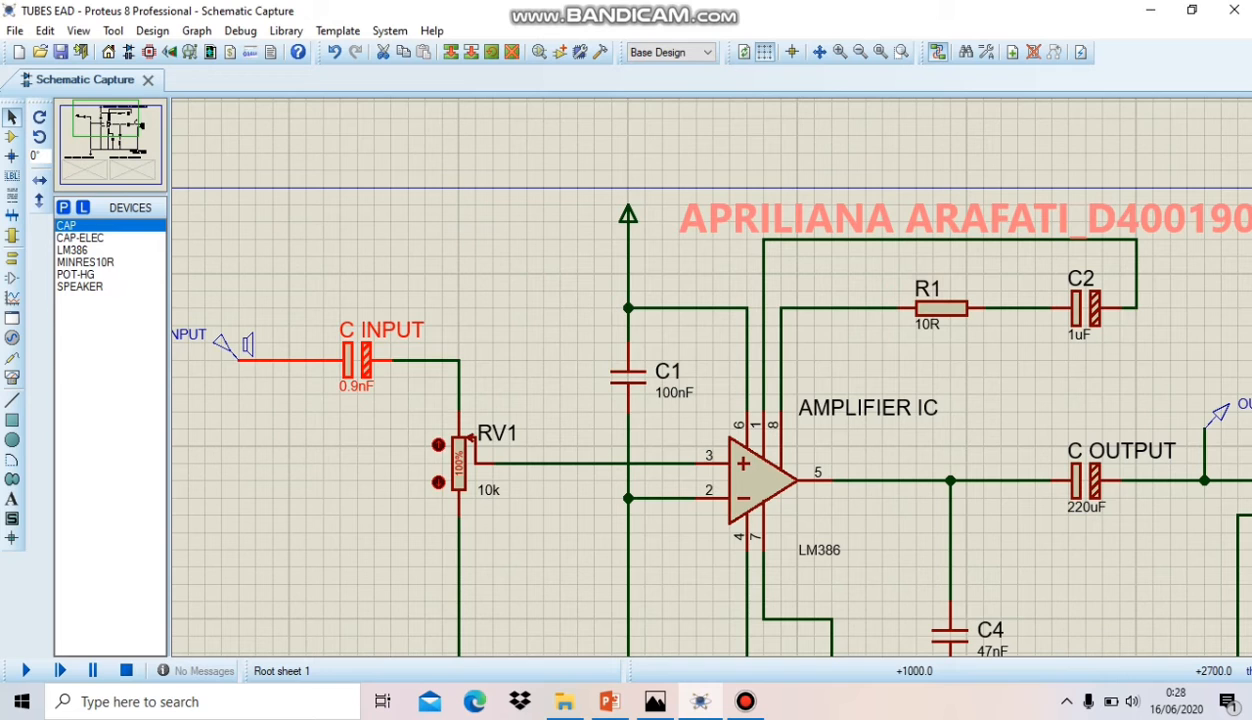
Set the potentiometer RV1 to 50%.
scroll(716, 375, "down", 1)
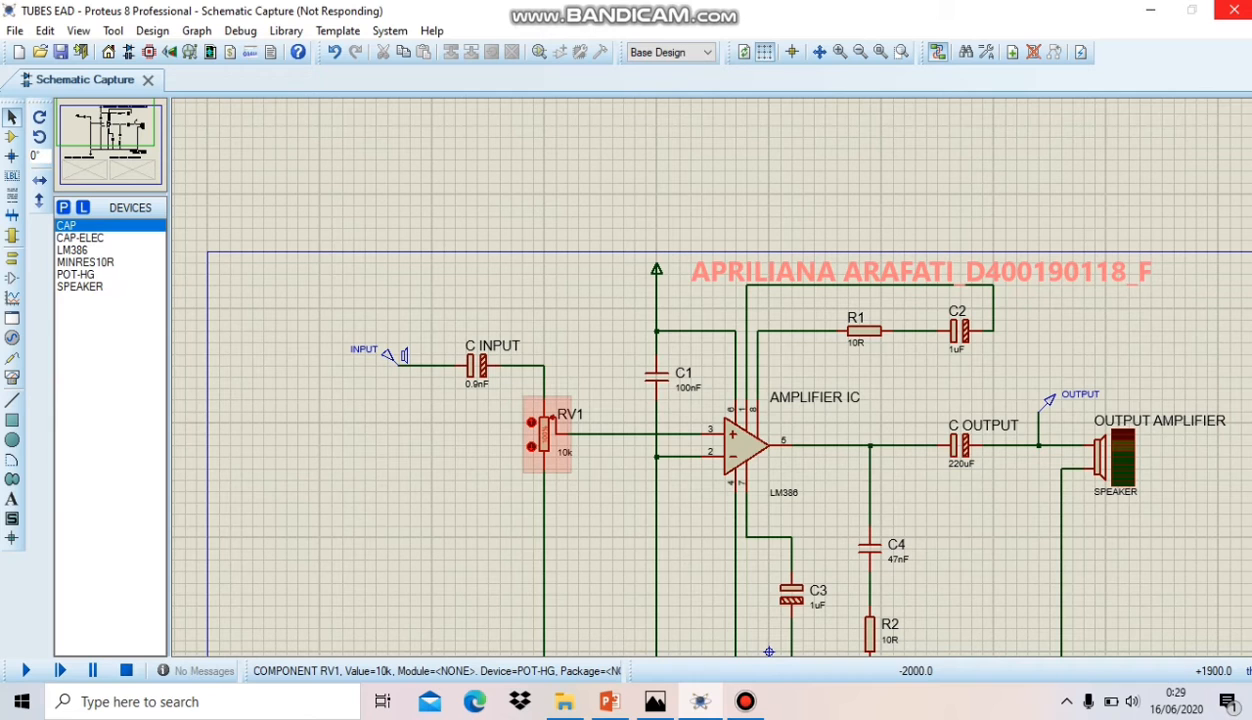
scroll(562, 456, "up", 1)
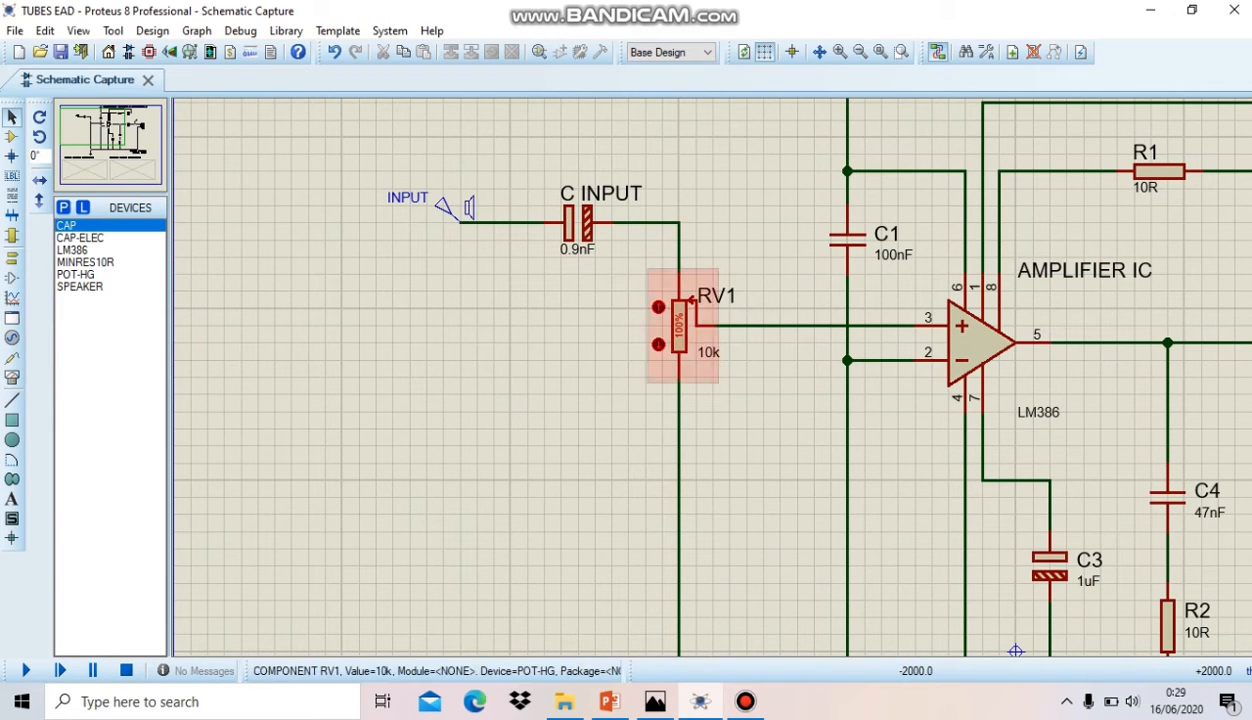
left_click_drag(680, 310, 680, 327)
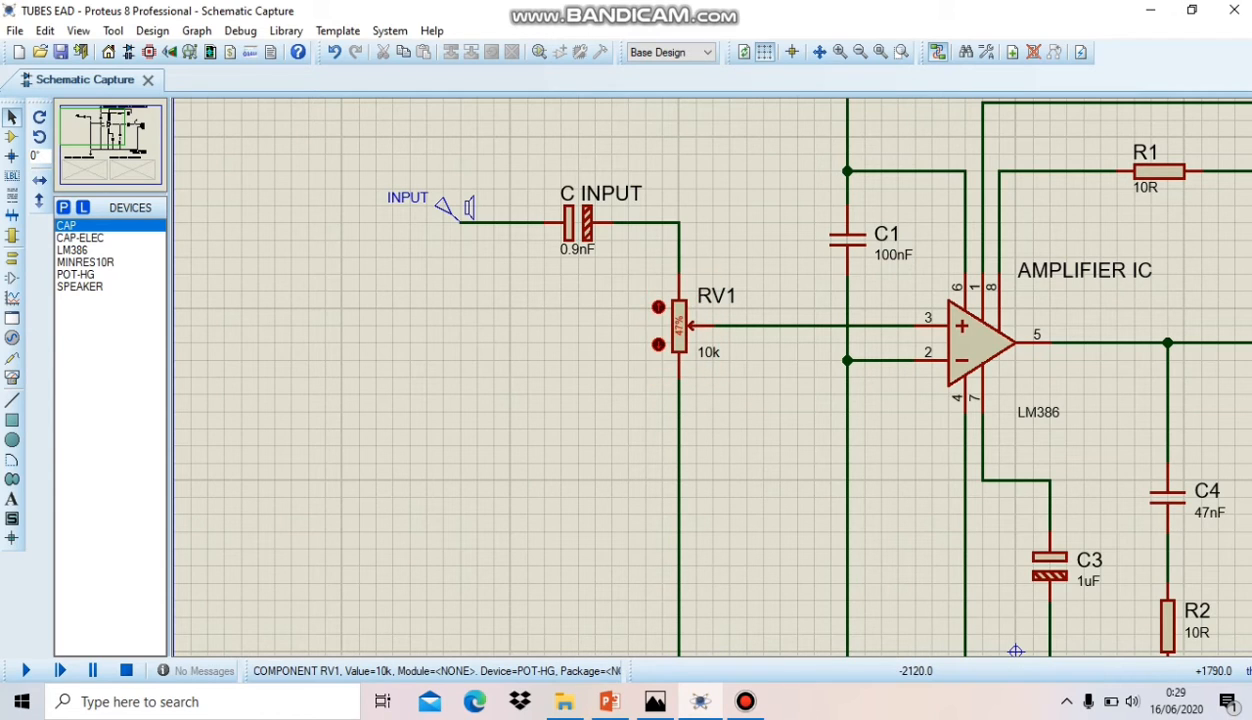
left_click(659, 308)
left_click(659, 308)
mouse_move(680, 327)
left_mouse_down()
mouse_move(680, 298)
mouse_move(680, 327)
left_mouse_up()
left_click(657, 307)
left_click(657, 307)
scroll(1015, 651, "down", 2)
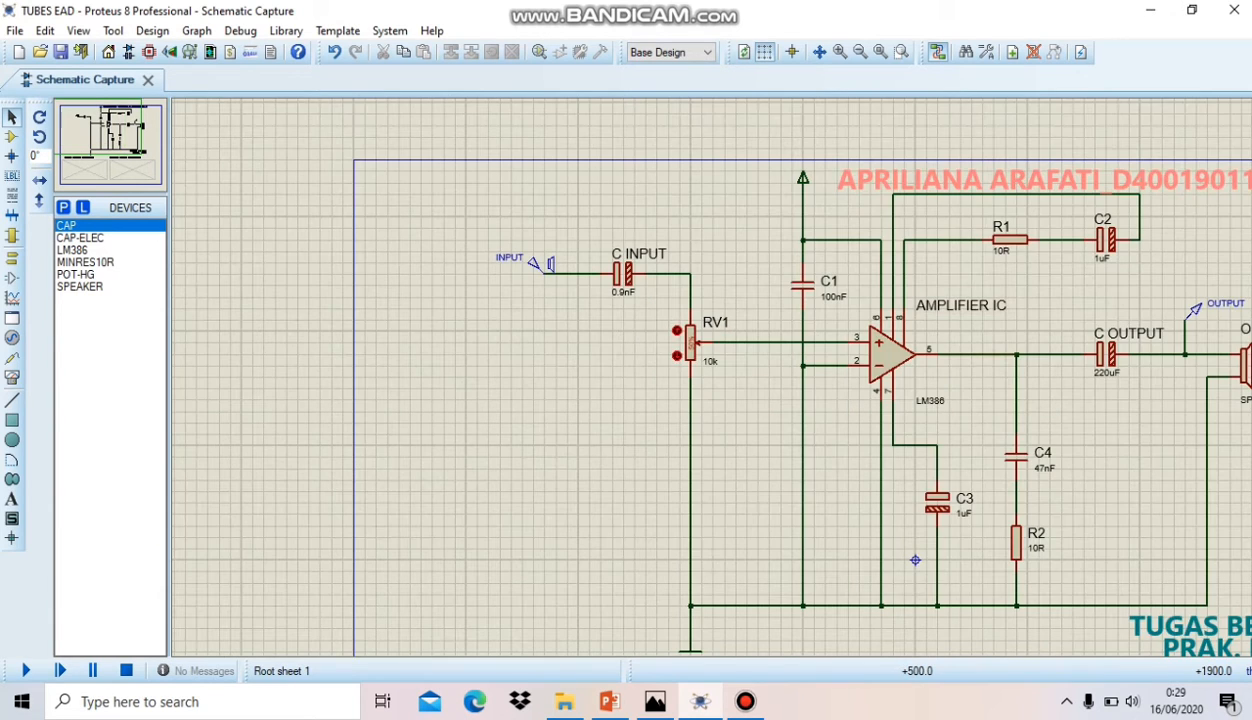
Place a trial AUDIO generator in the empty area beside the INPUT generator and delete it.
scroll(911, 562, "up", 2)
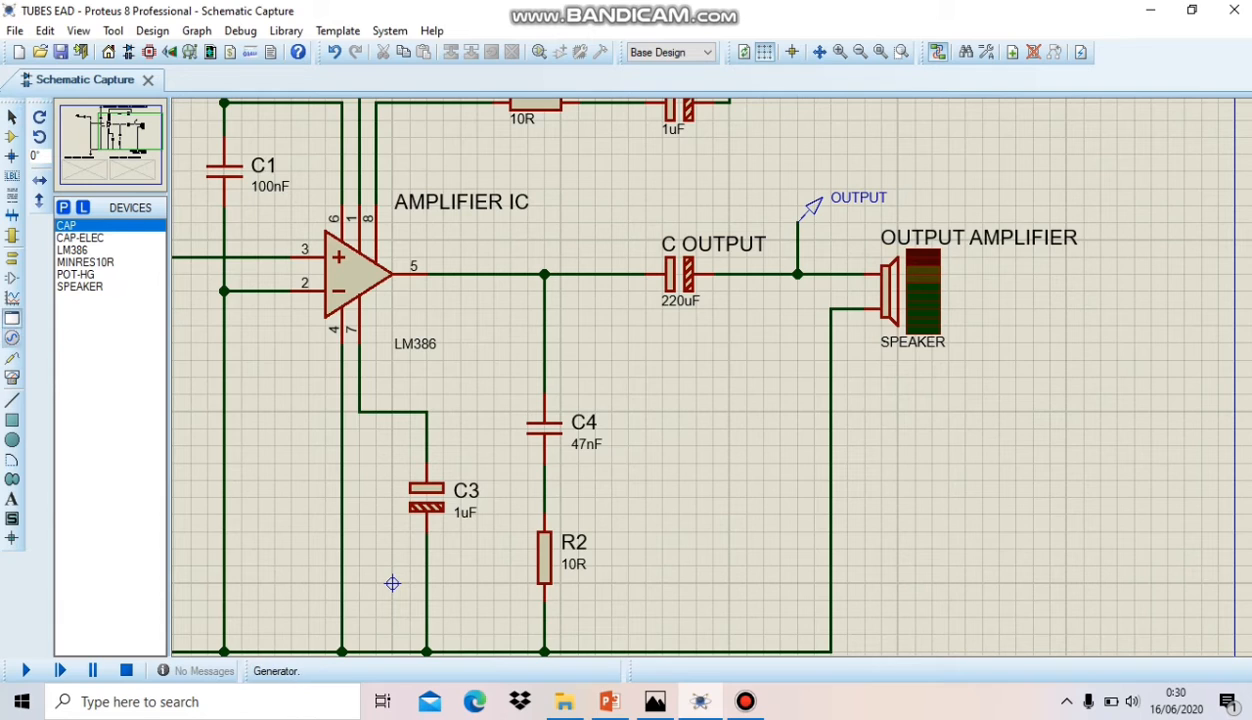
left_click(12, 337)
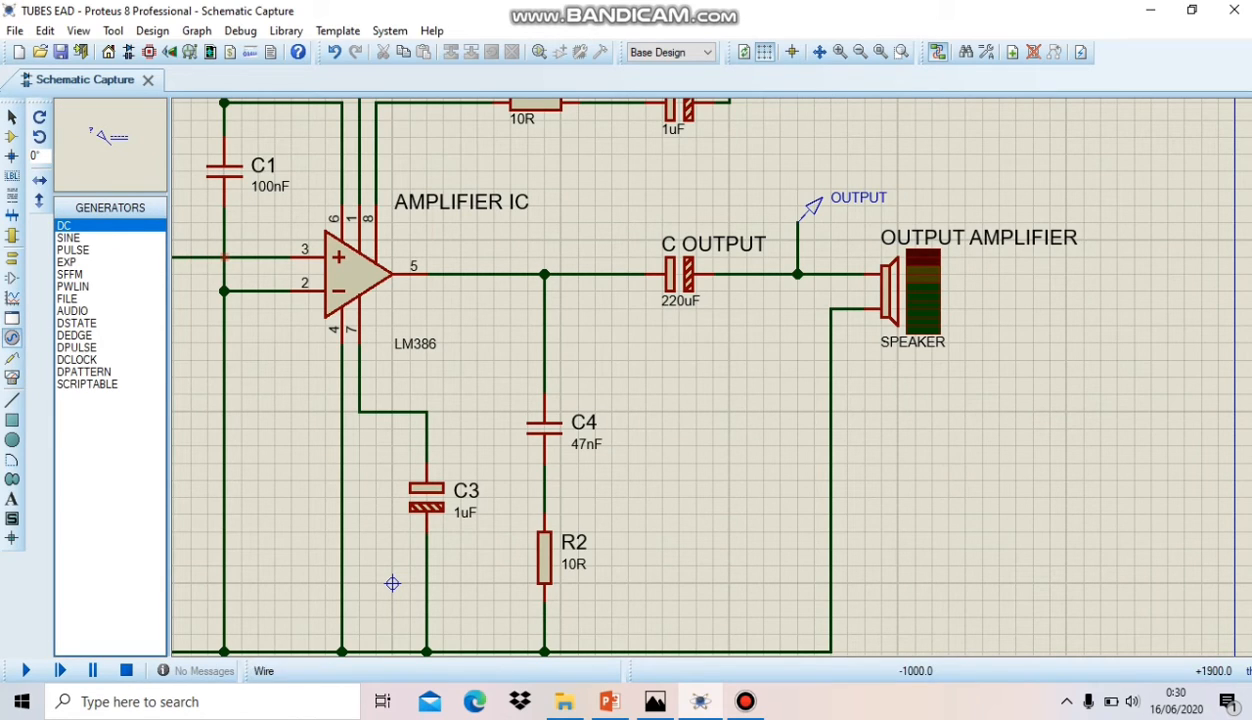
left_click(76, 323)
left_click(68, 298)
left_click(72, 311)
scroll(424, 282, "down", 1)
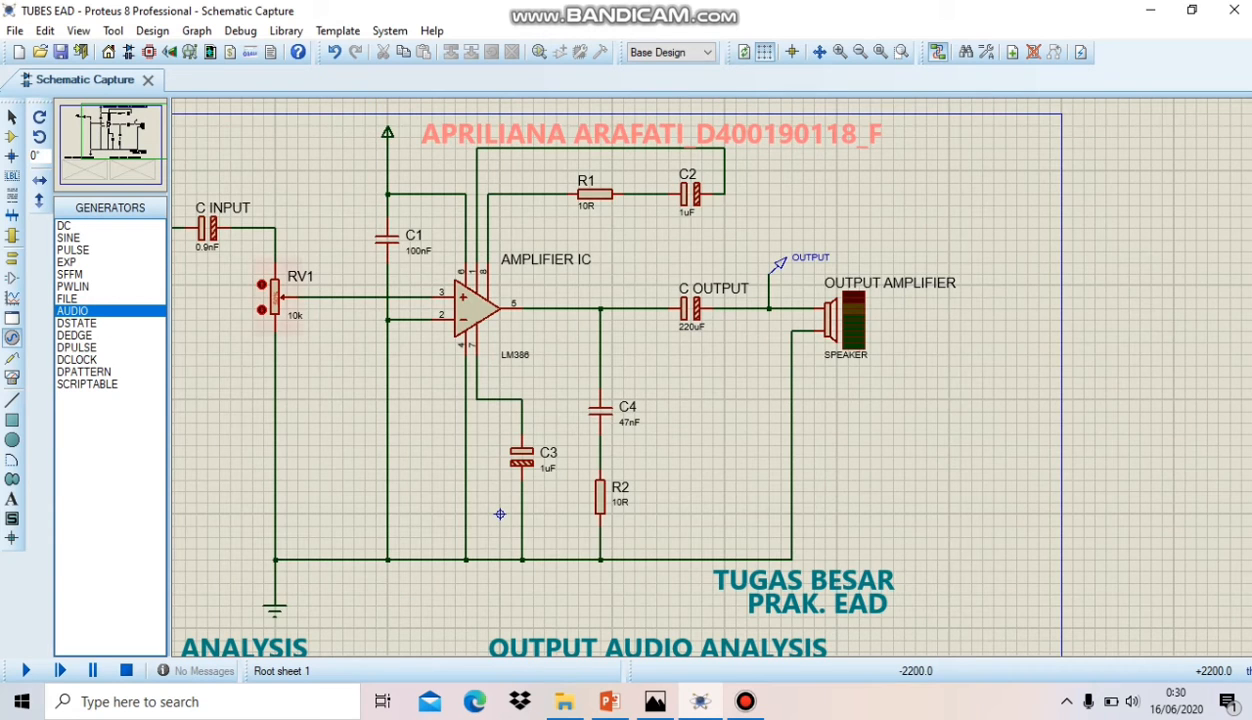
scroll(425, 290, "up", 2)
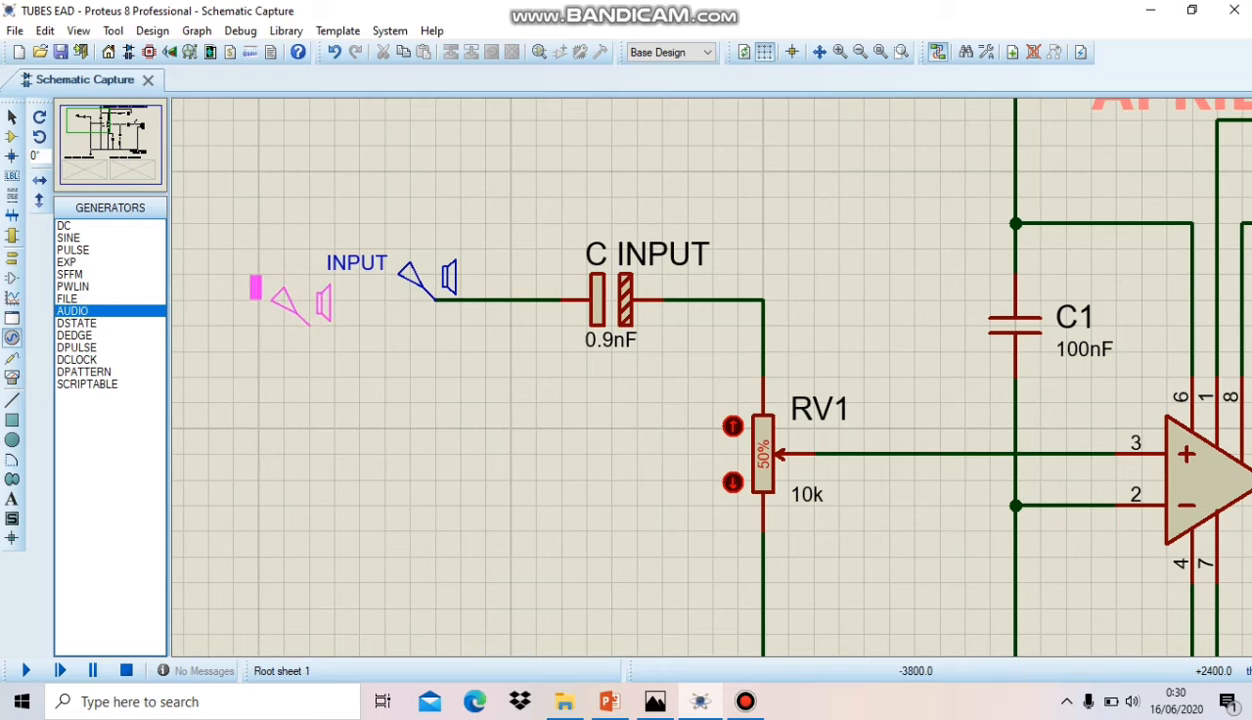
left_click(268, 330)
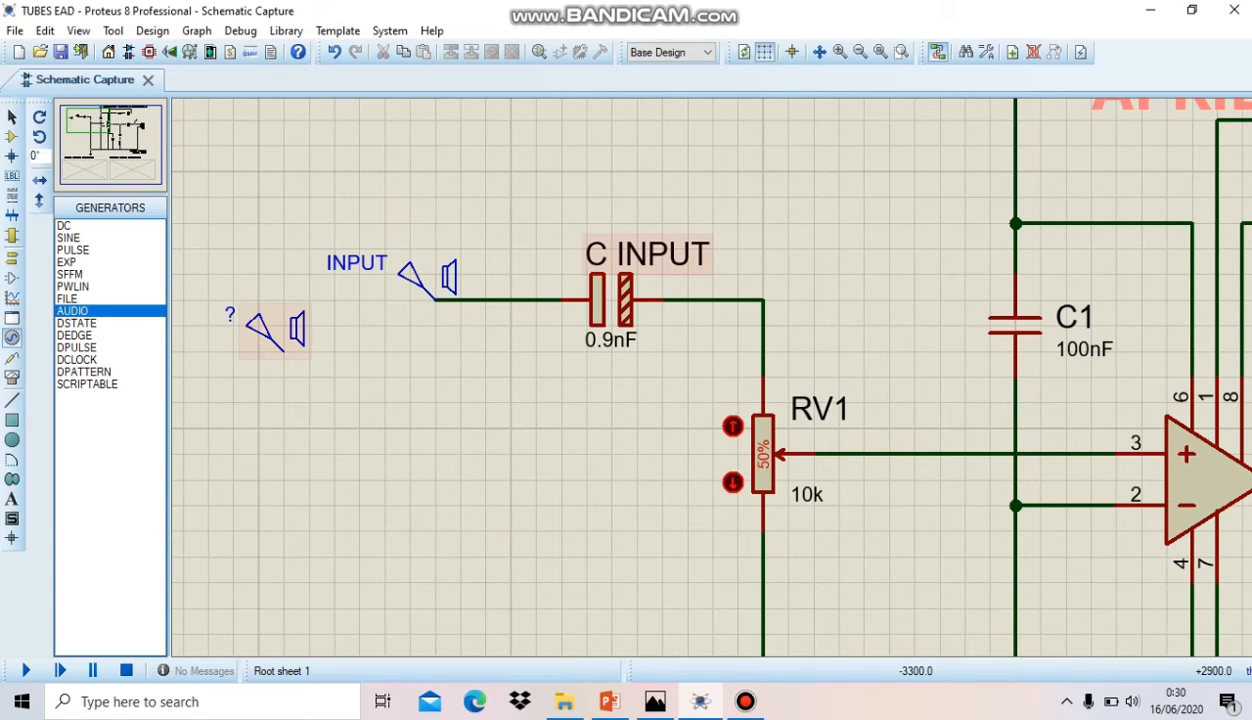
right_click(288, 335)
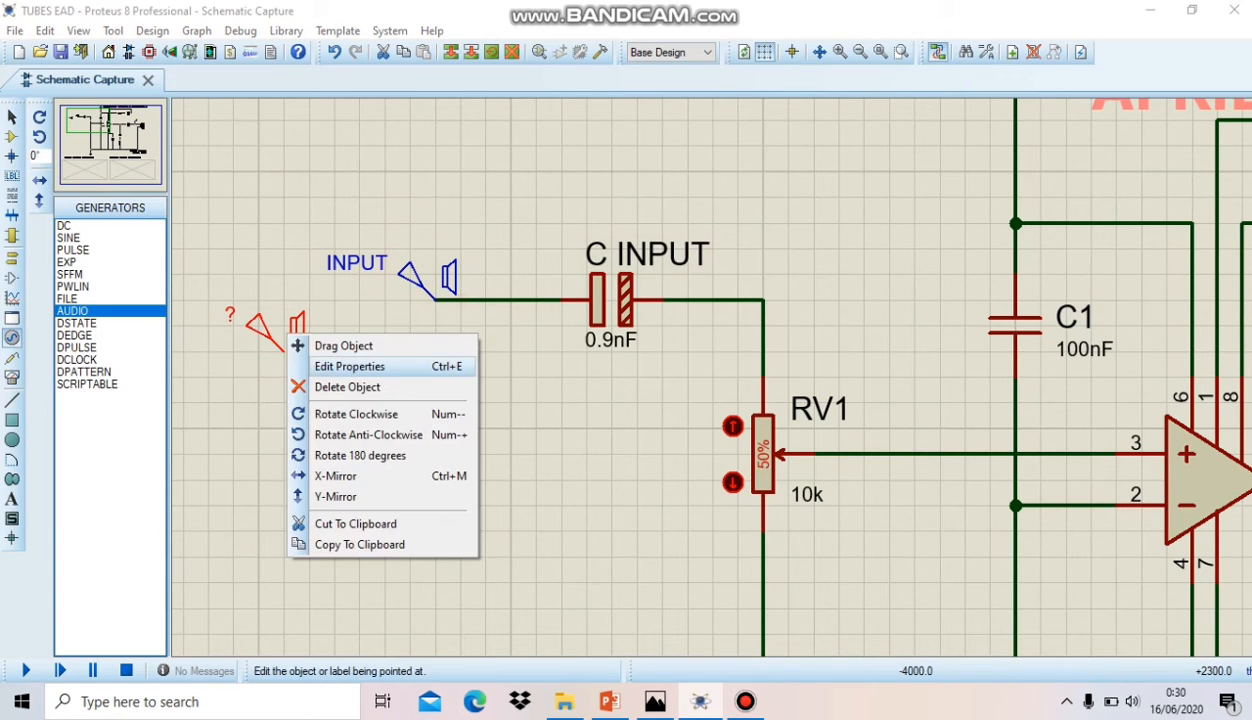
left_click(347, 387)
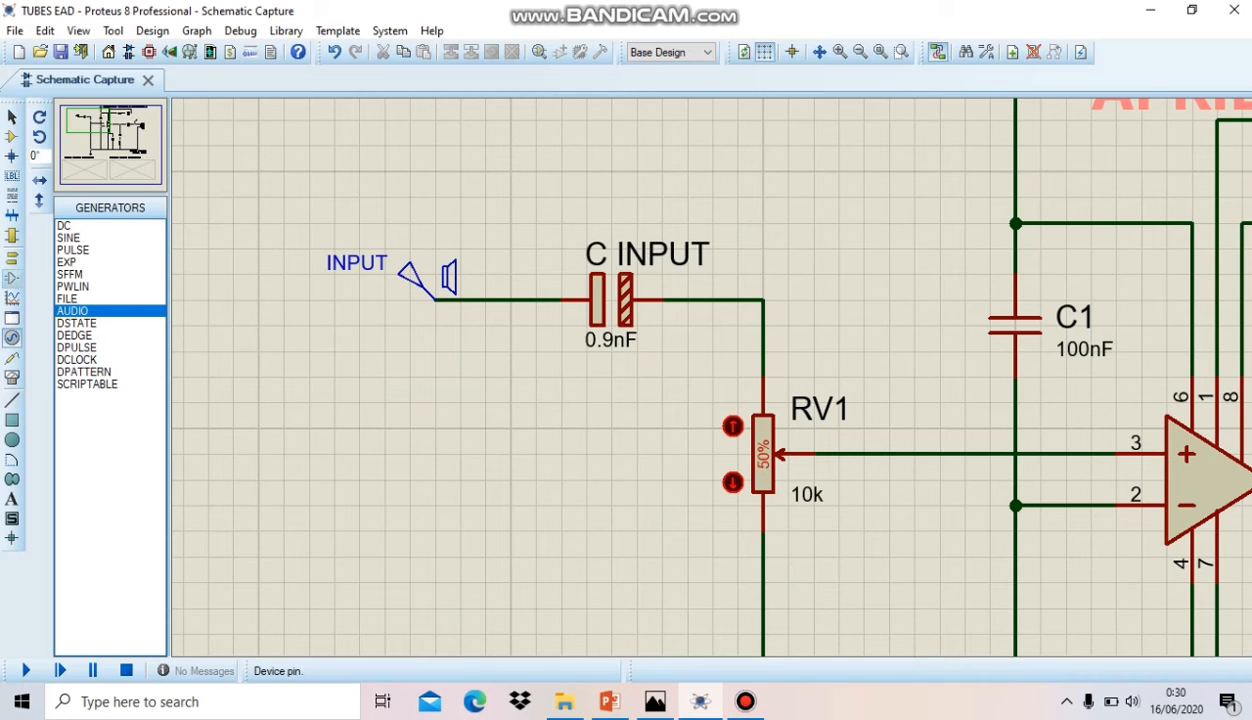
Place a trial VOLTAGE probe above the OUTPUT probe and delete it.
left_click(12, 357)
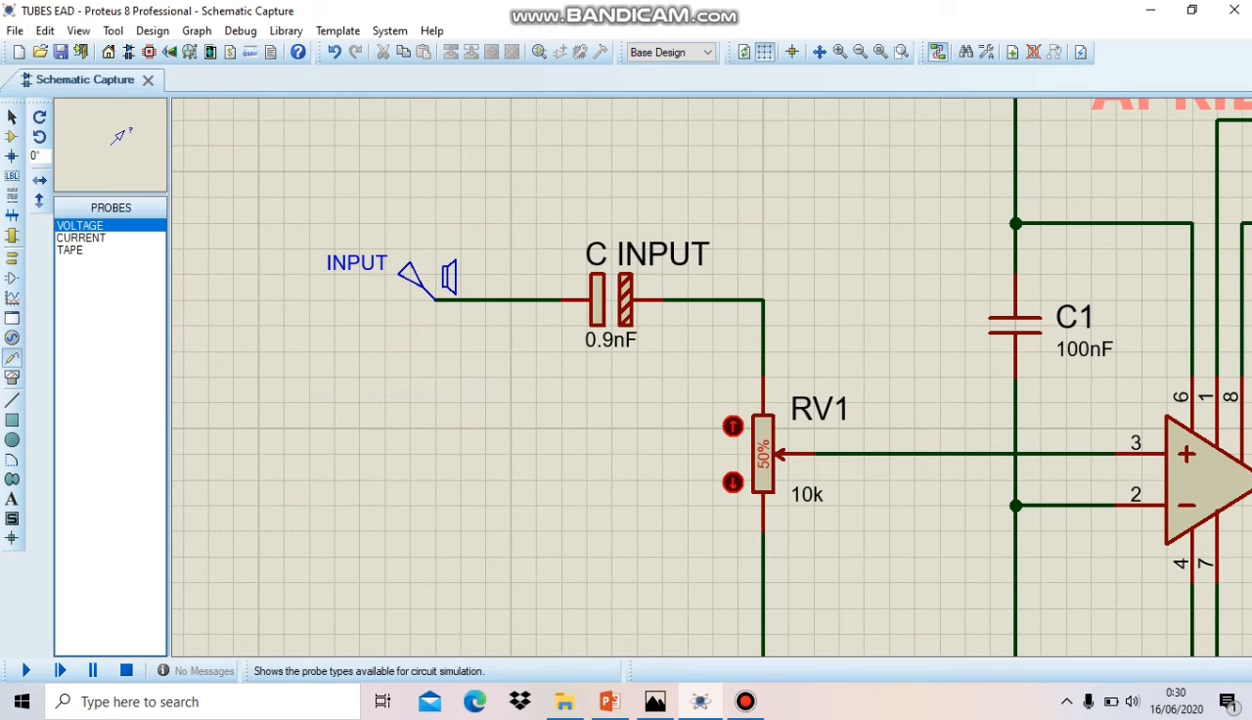
scroll(712, 377, "down", 2)
scroll(1203, 388, "up", 2)
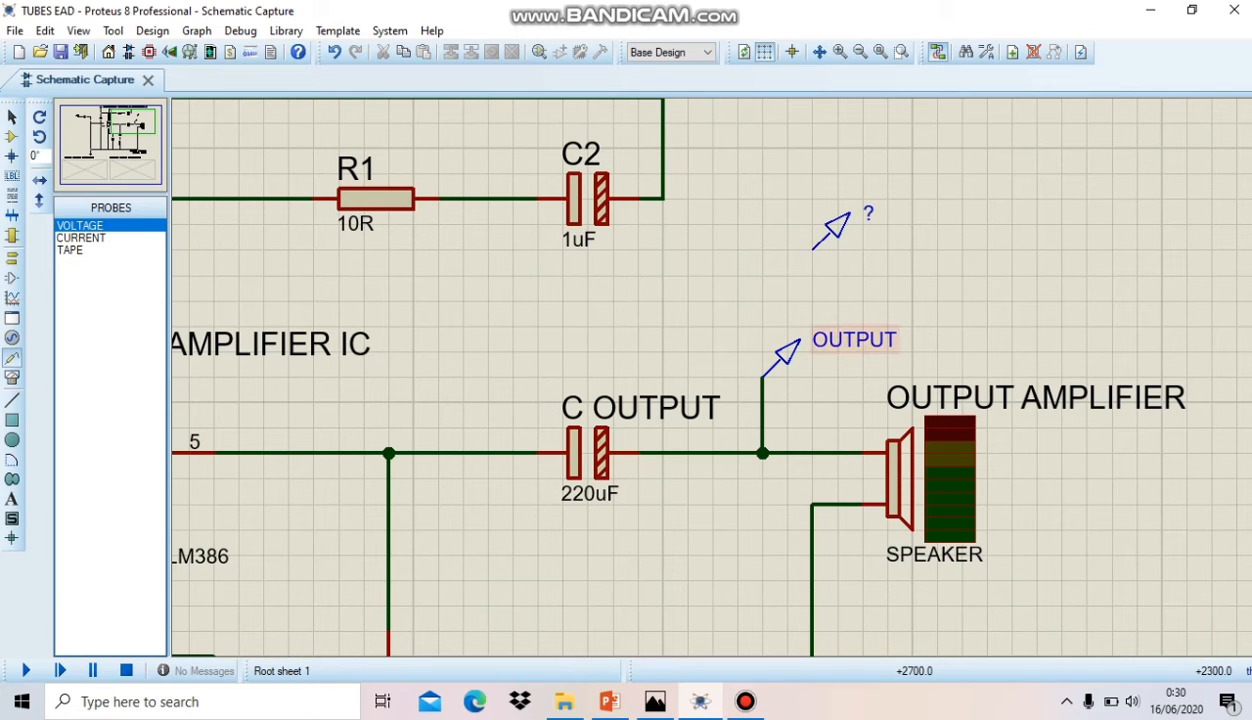
right_click(848, 222)
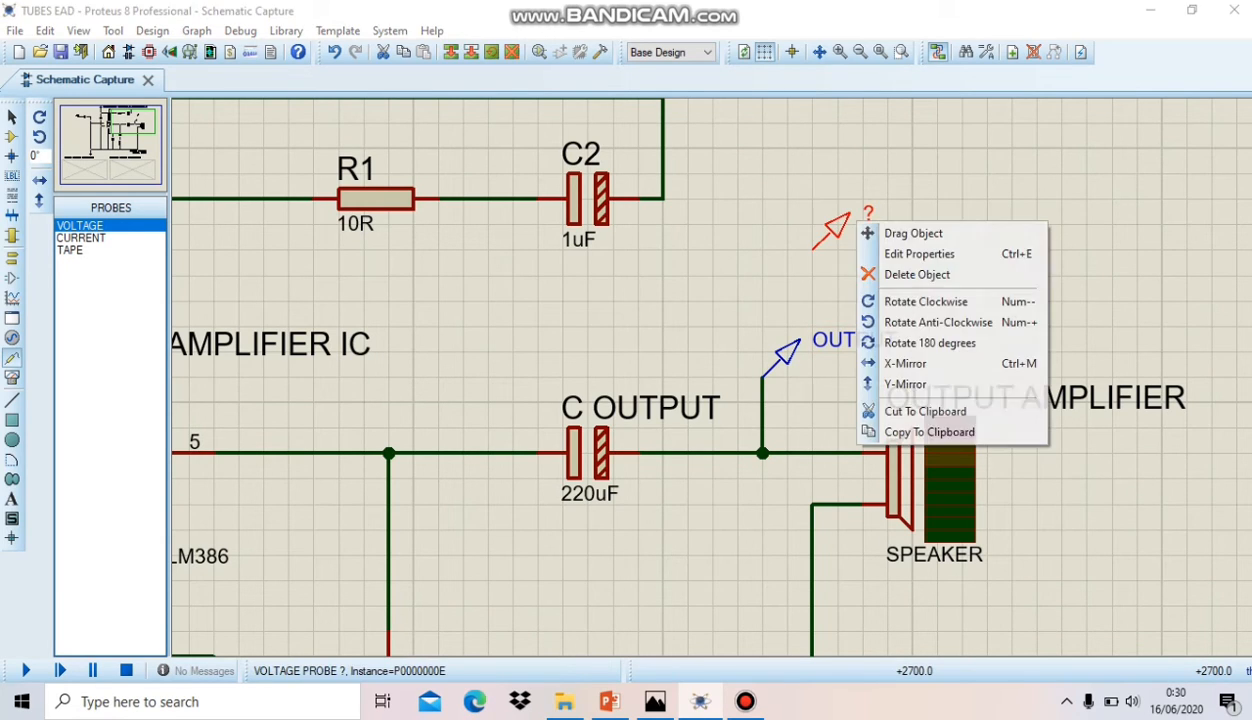
left_click(917, 274)
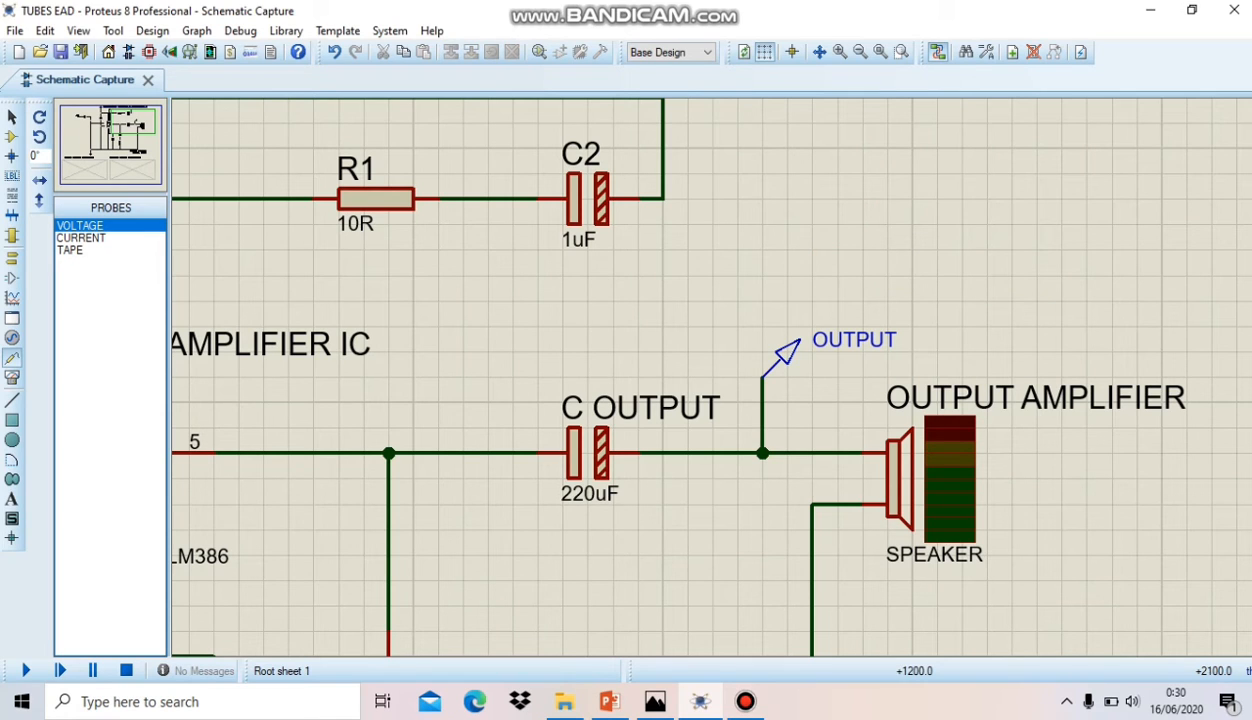
scroll(713, 376, "down", 2)
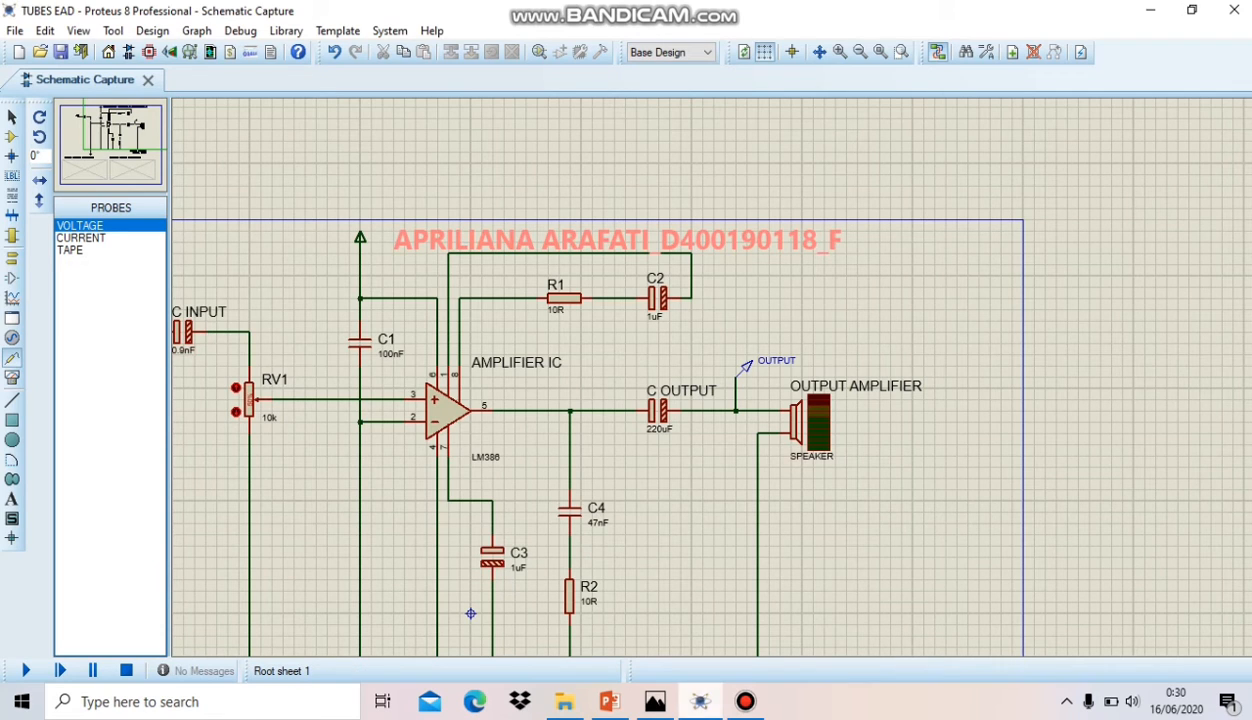
Switch to Photos to view the amplifier diagram amp56.gif, and examine the schematic's input and output audio analysis graphs.
left_click(655, 702)
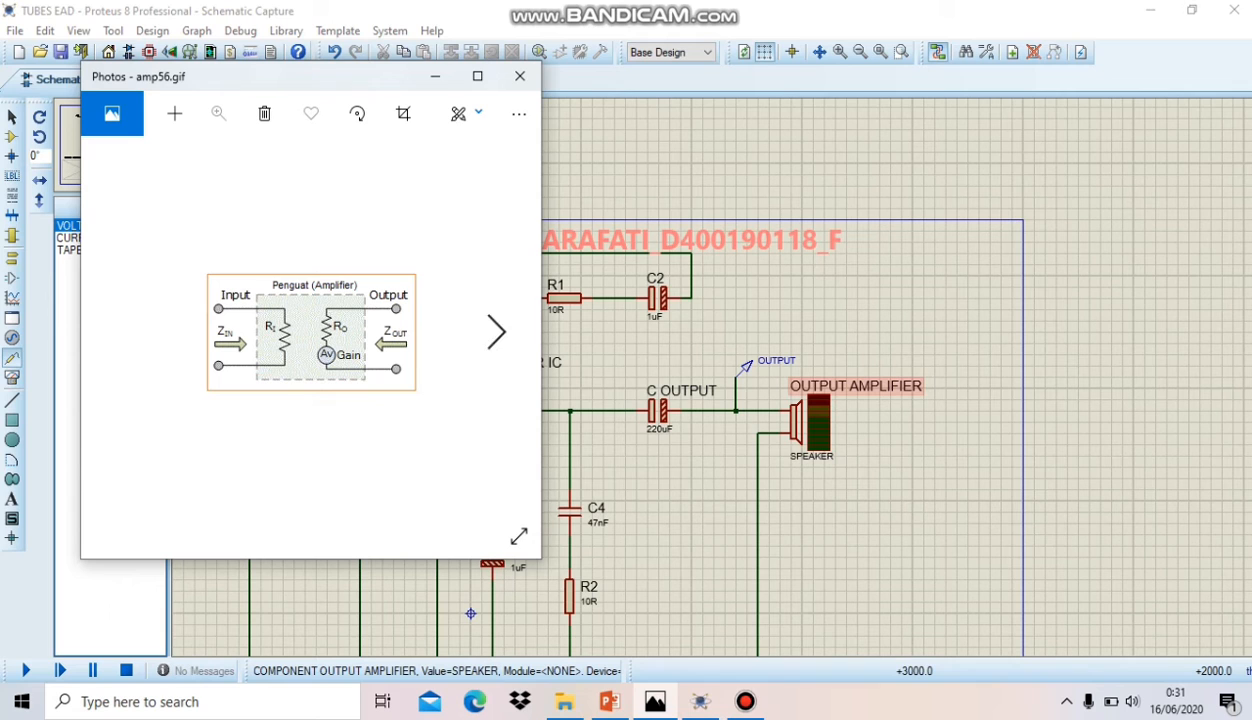
scroll(470, 613, "down", 1)
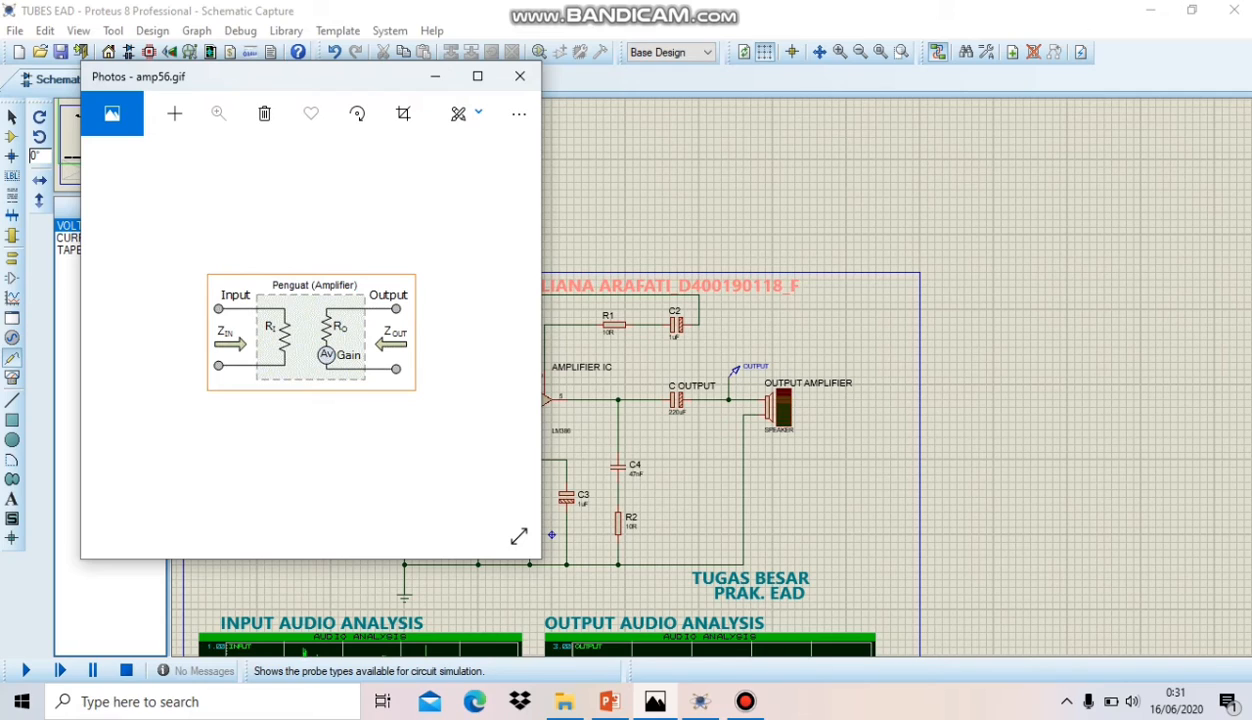
left_click(435, 76)
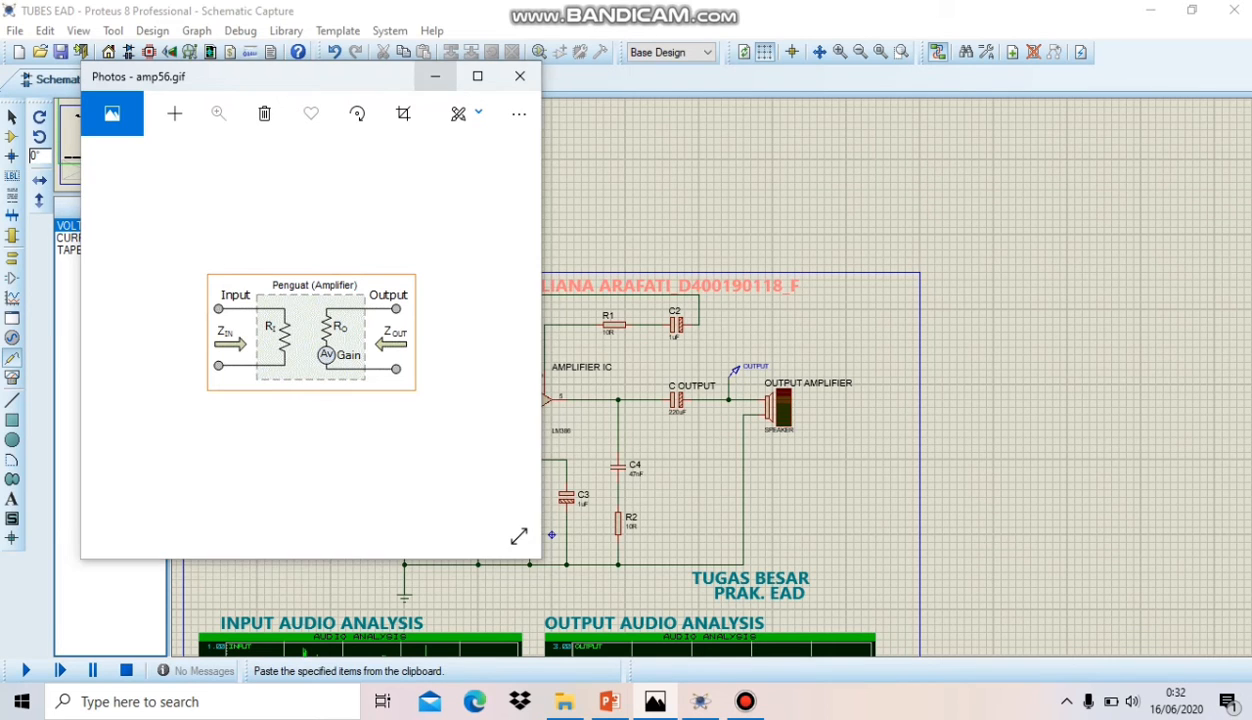
scroll(714, 377, "down", 2)
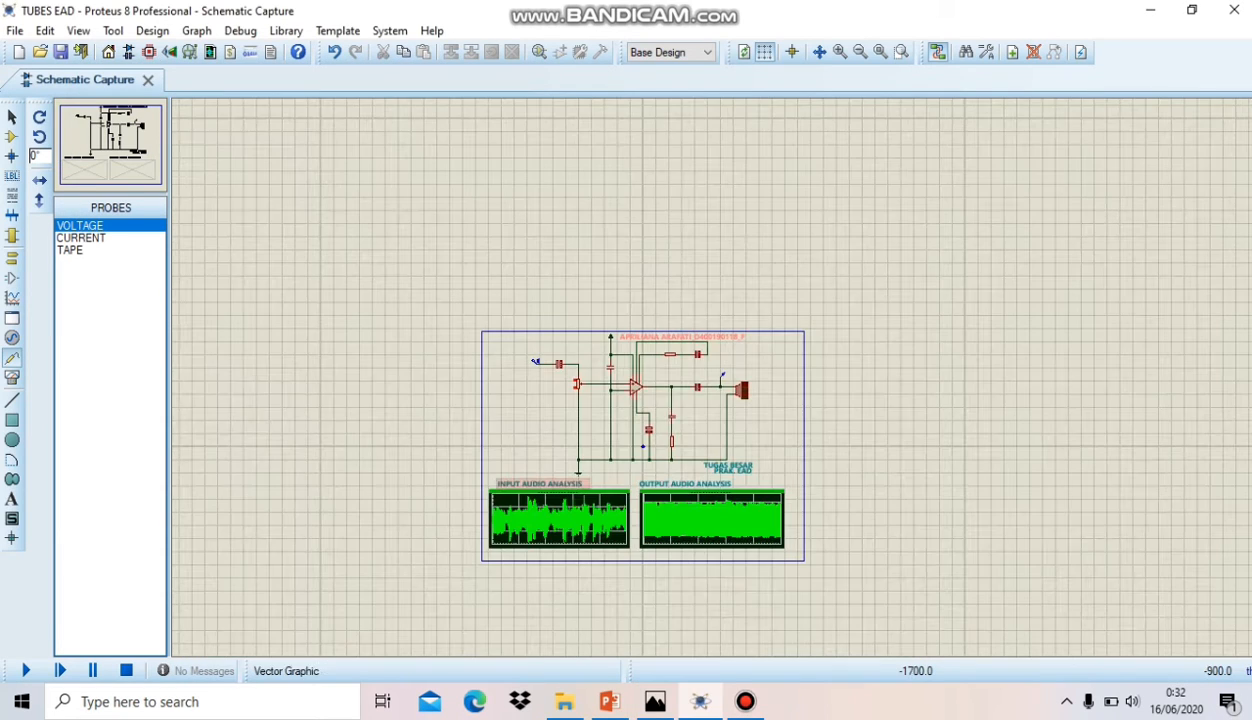
scroll(350, 640, "up", 1)
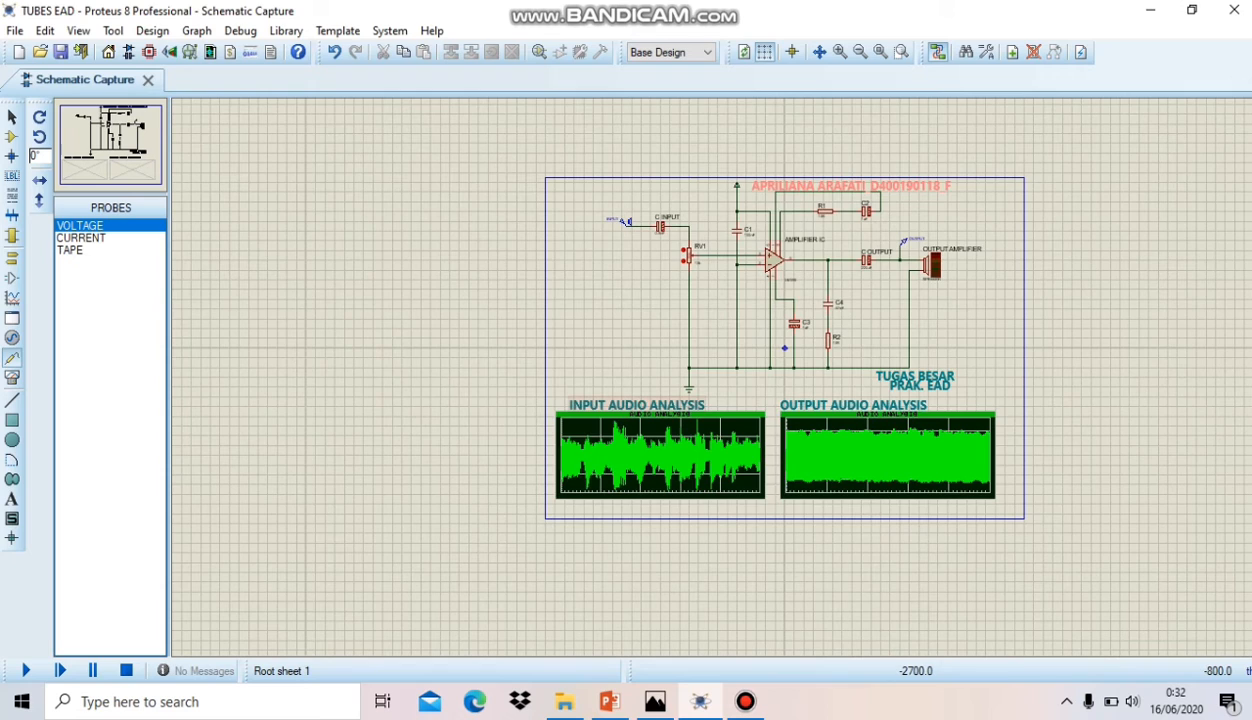
scroll(549, 394, "up", 1)
scroll(711, 350, "up", 1)
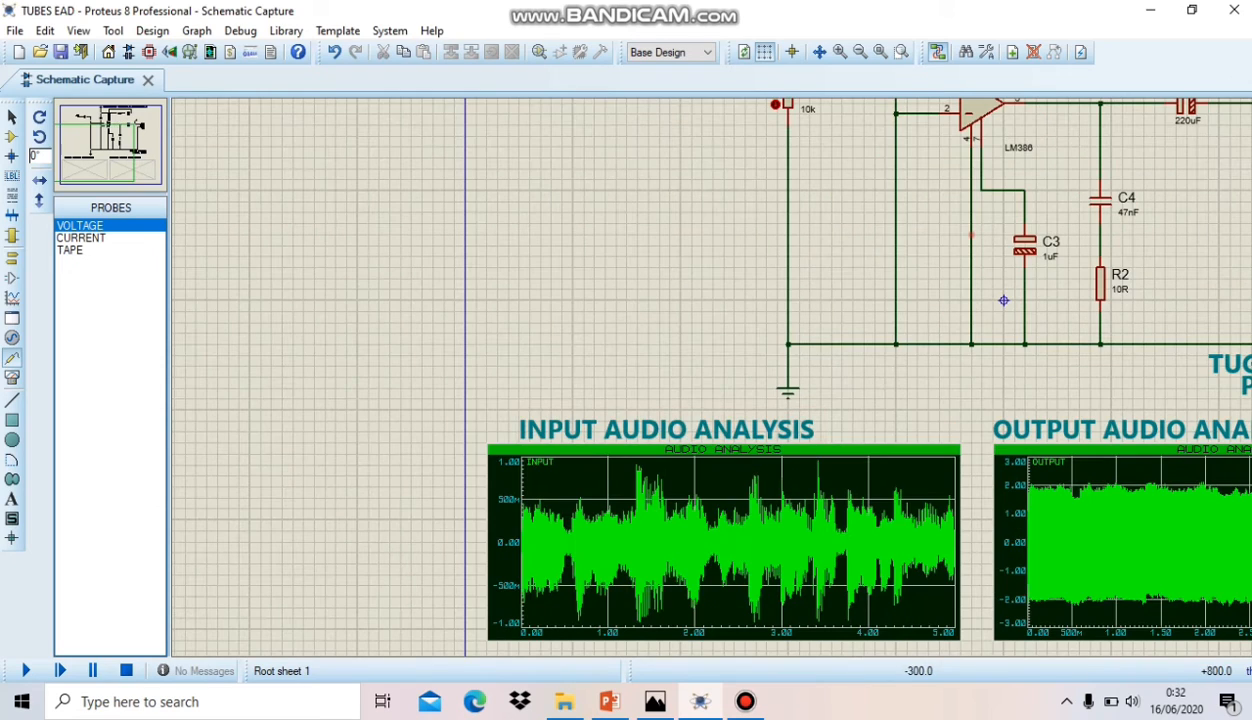
scroll(711, 350, "down", 1)
scroll(800, 330, "down", 1)
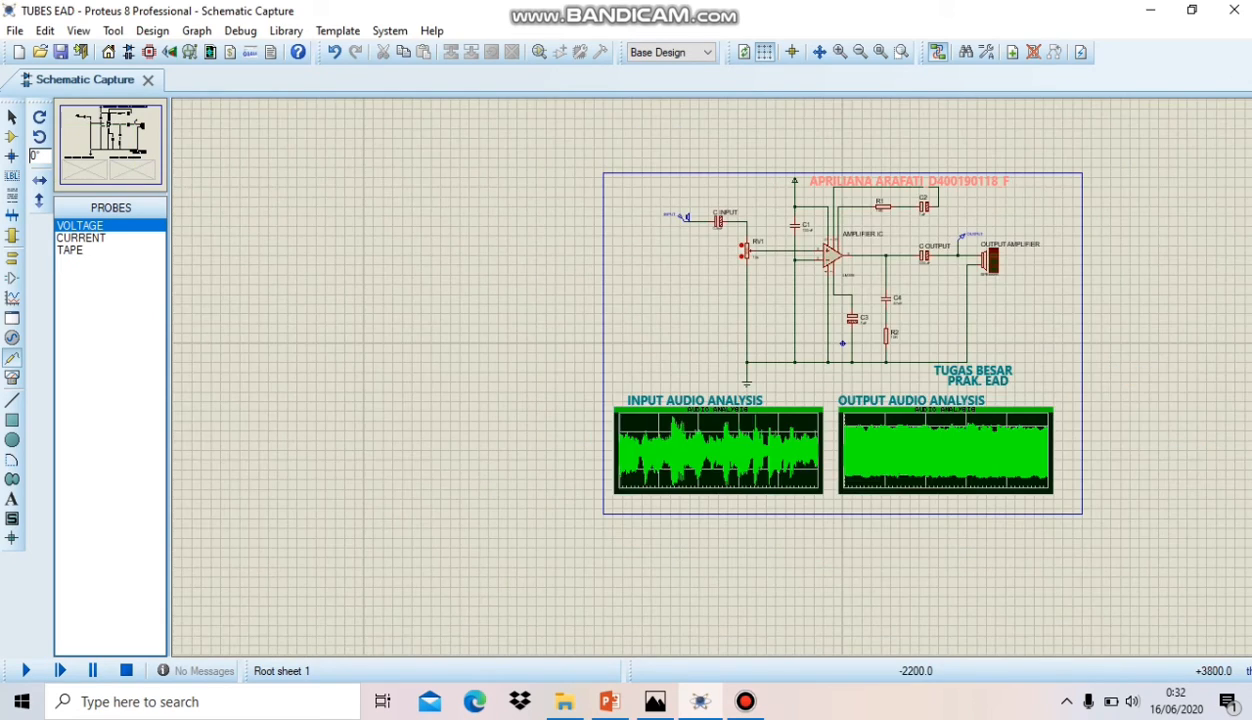
Assign StayWithMeMusik.wav from the EAD folder as the INPUT generator's WAV audio file.
scroll(700, 370, "up", 2)
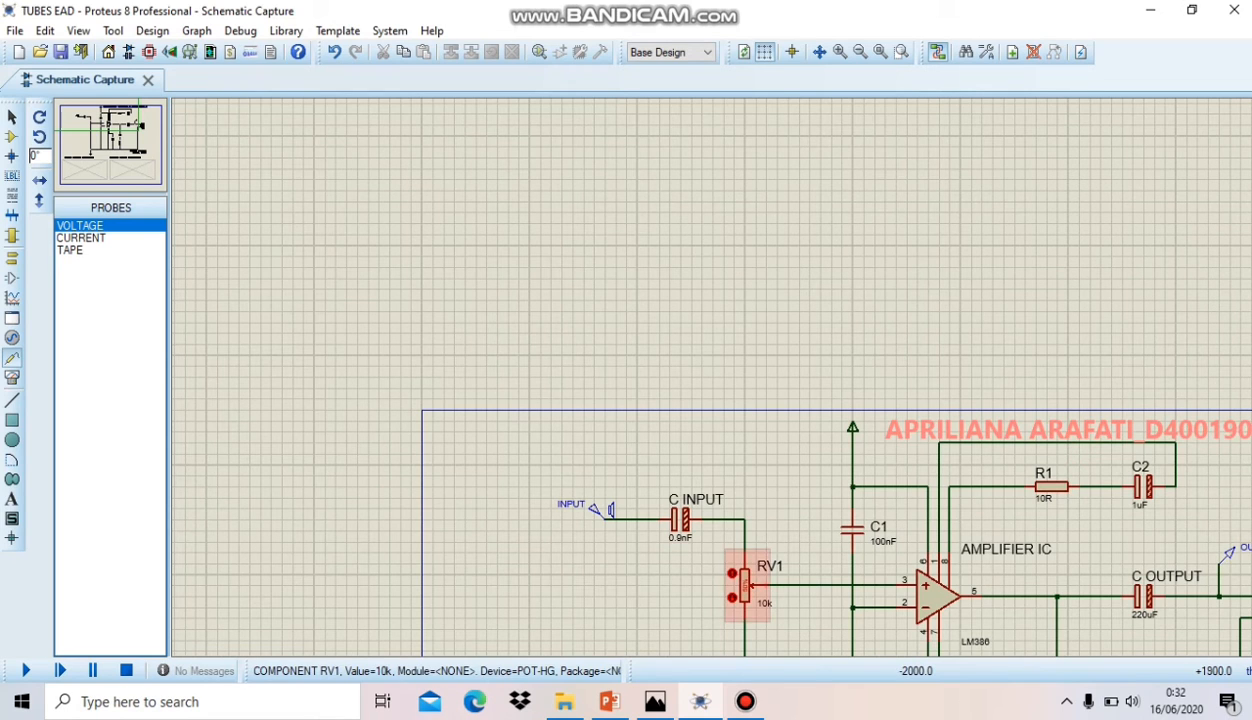
scroll(745, 585, "up", 2)
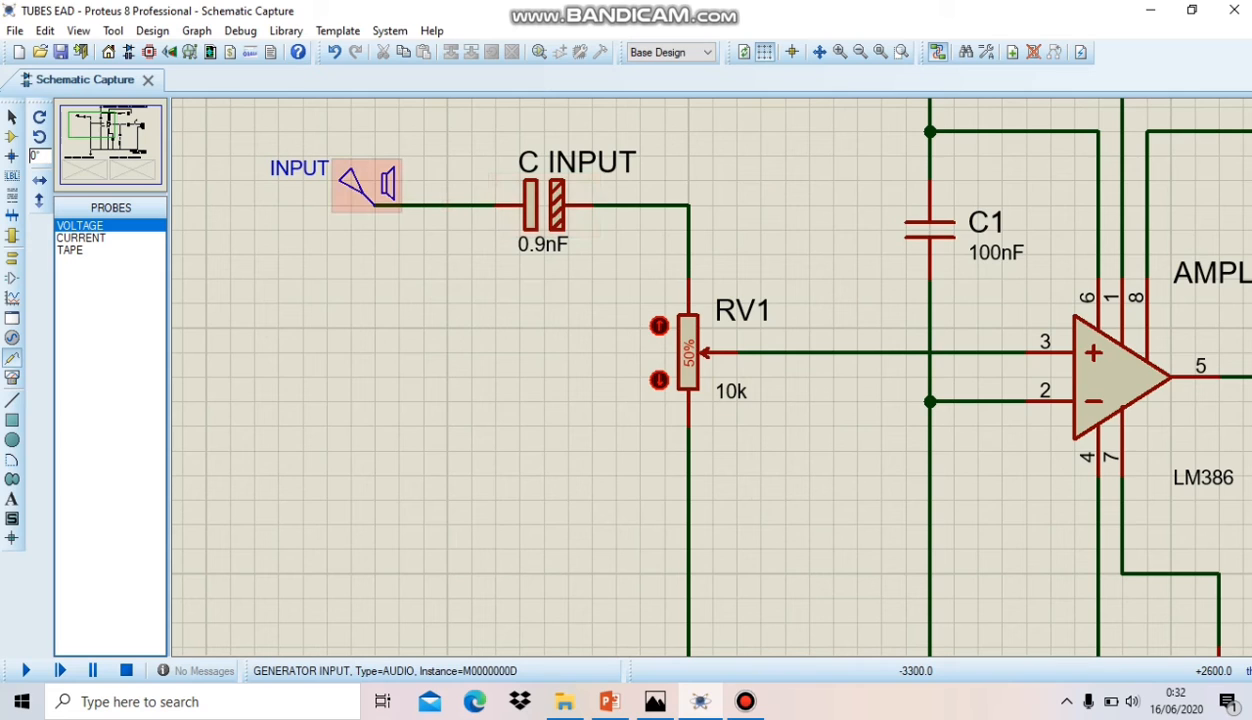
left_click(368, 187)
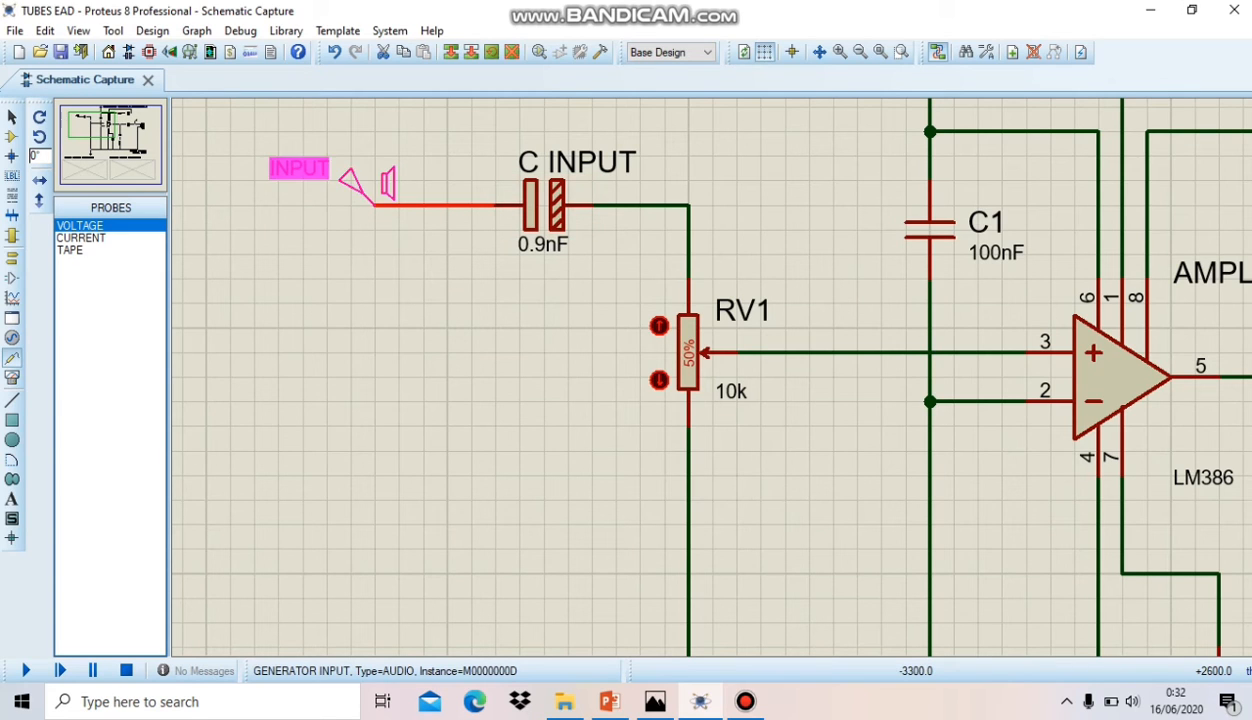
left_click(368, 187)
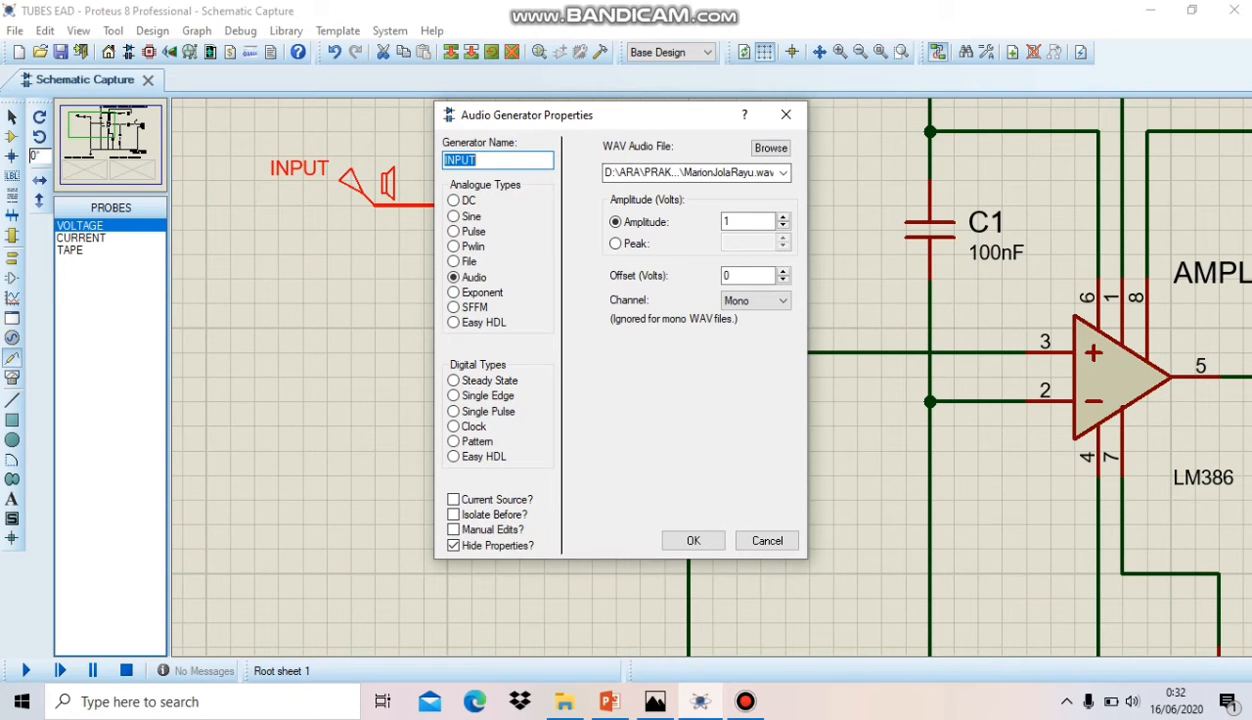
left_click(770, 148)
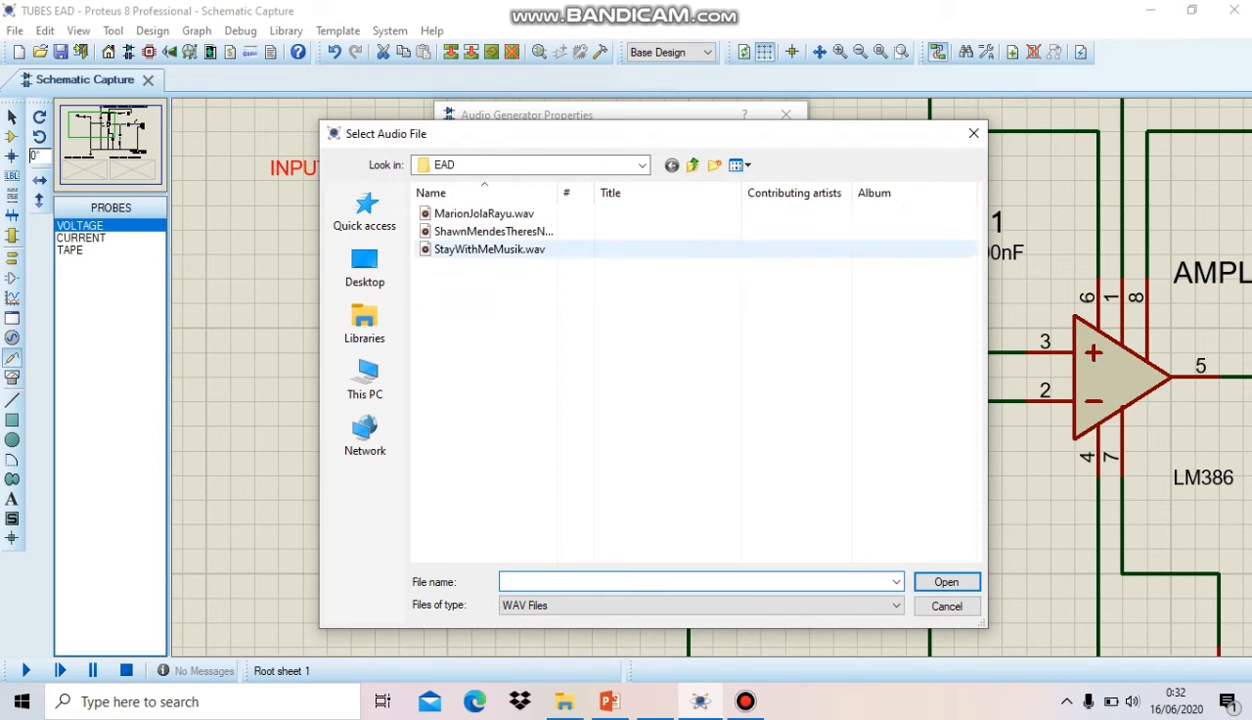
left_click(489, 249)
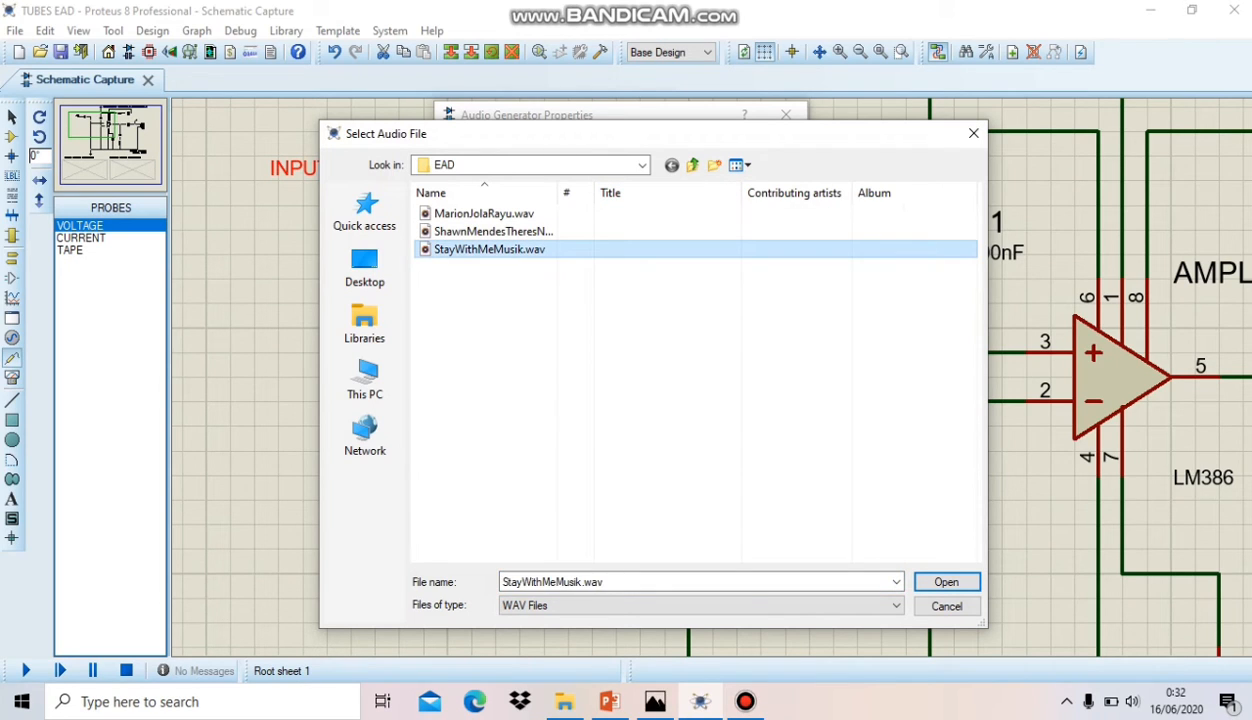
left_click(946, 582)
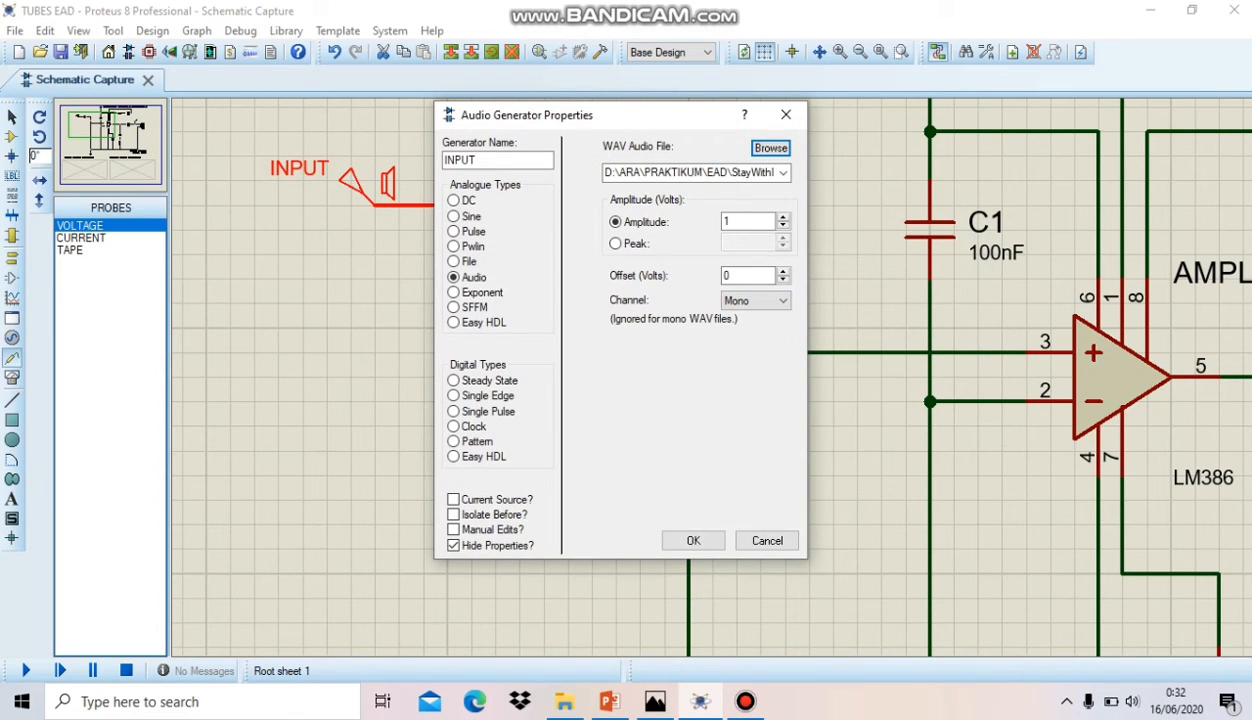
left_click(693, 540)
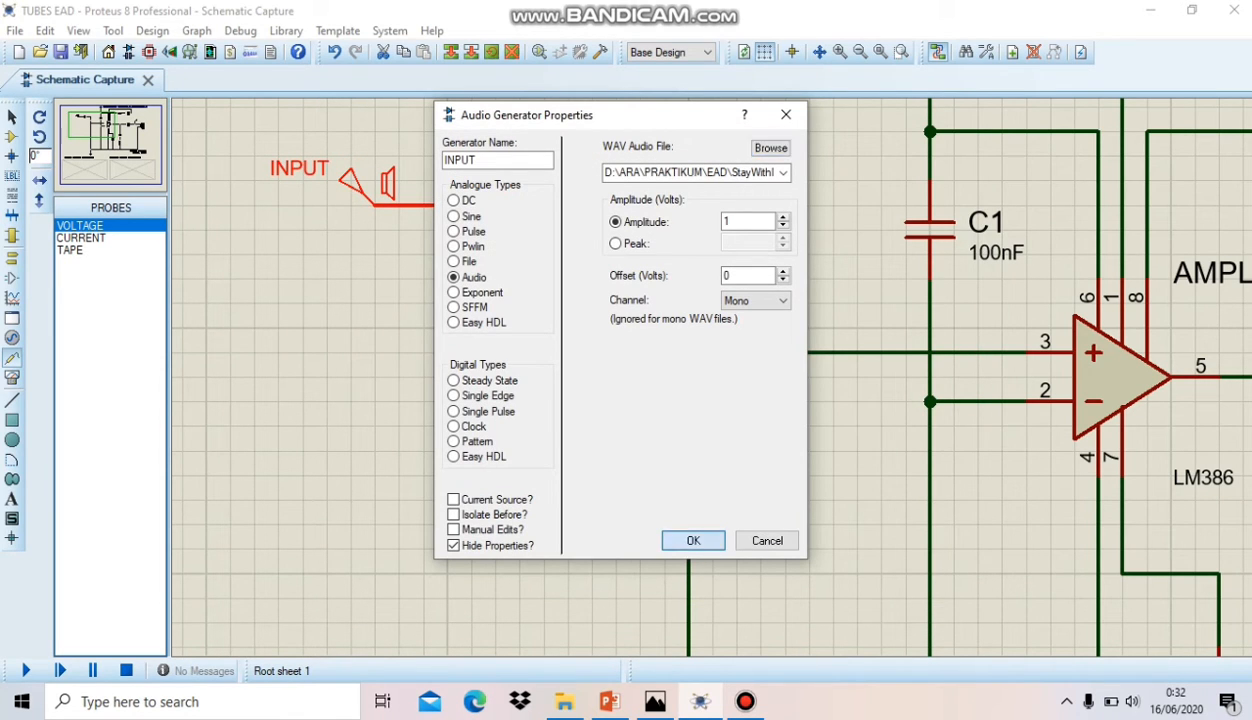
Review the INPUT AUDIO ANALYSIS graph's settings, accept them as they are, and decline resimulation.
scroll(916, 573, "down", 3)
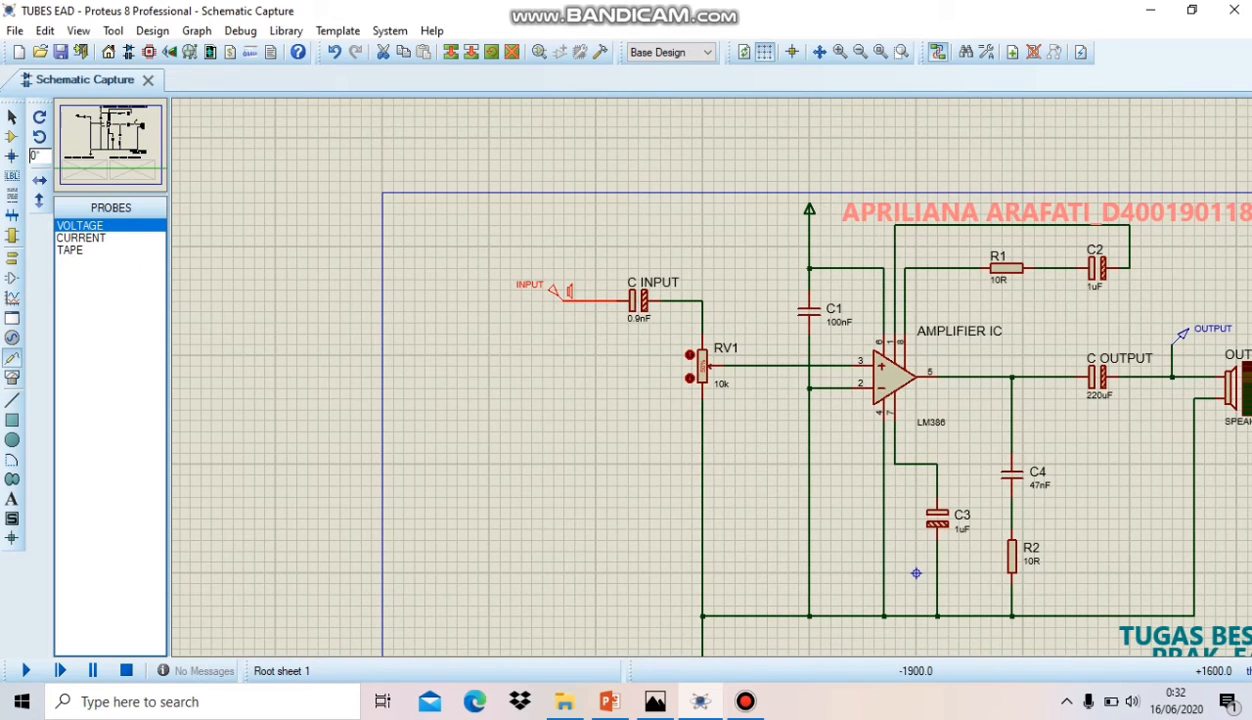
scroll(1235, 570, "up", 3)
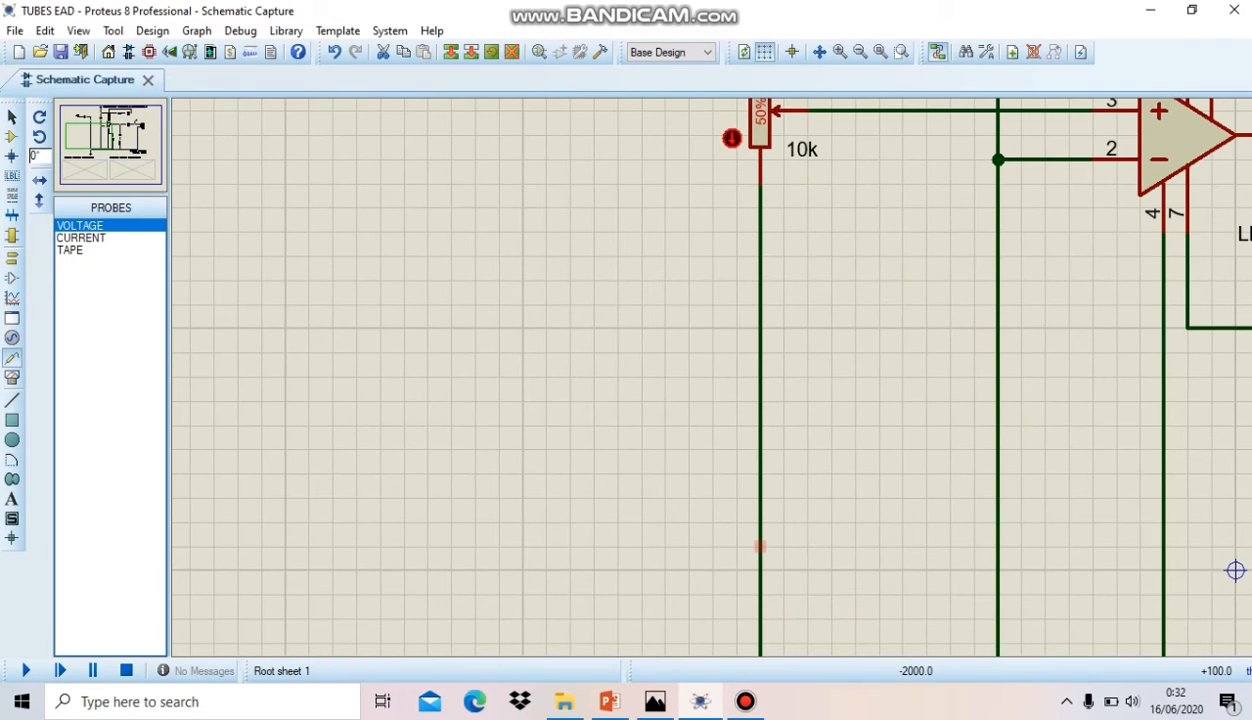
scroll(718, 385, "down", 4)
scroll(745, 451, "up", 1)
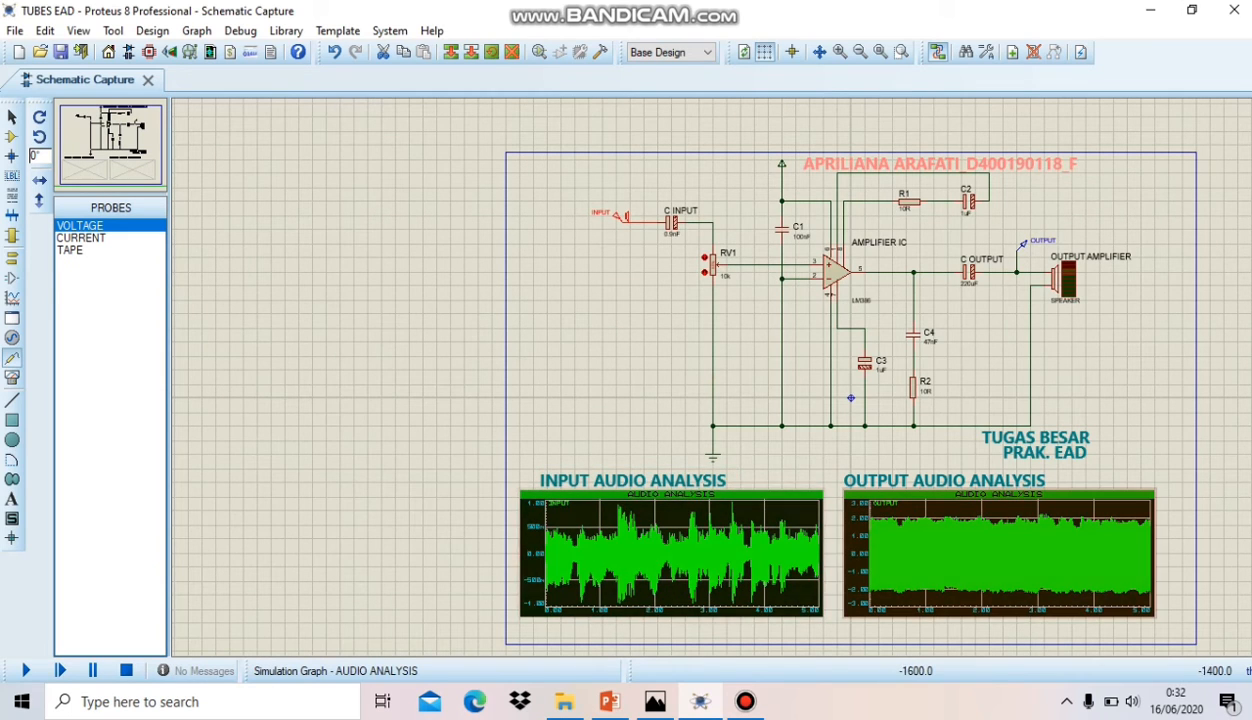
left_click(671, 488)
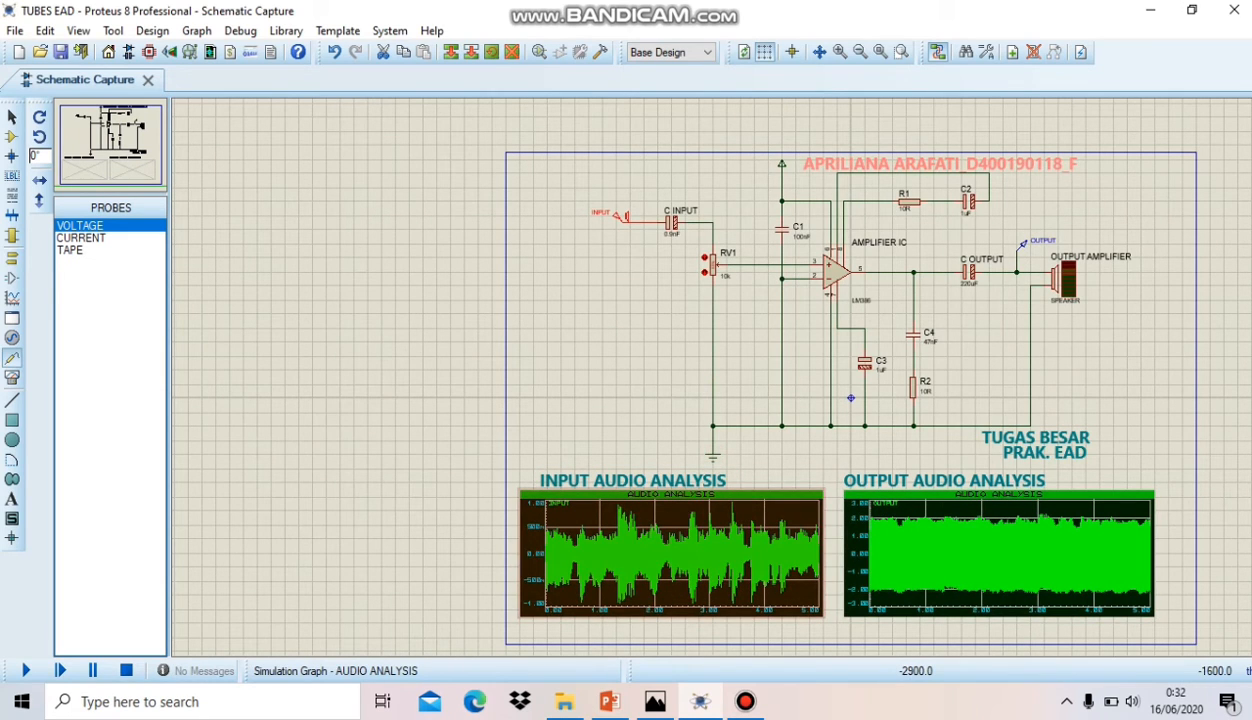
right_click(671, 488)
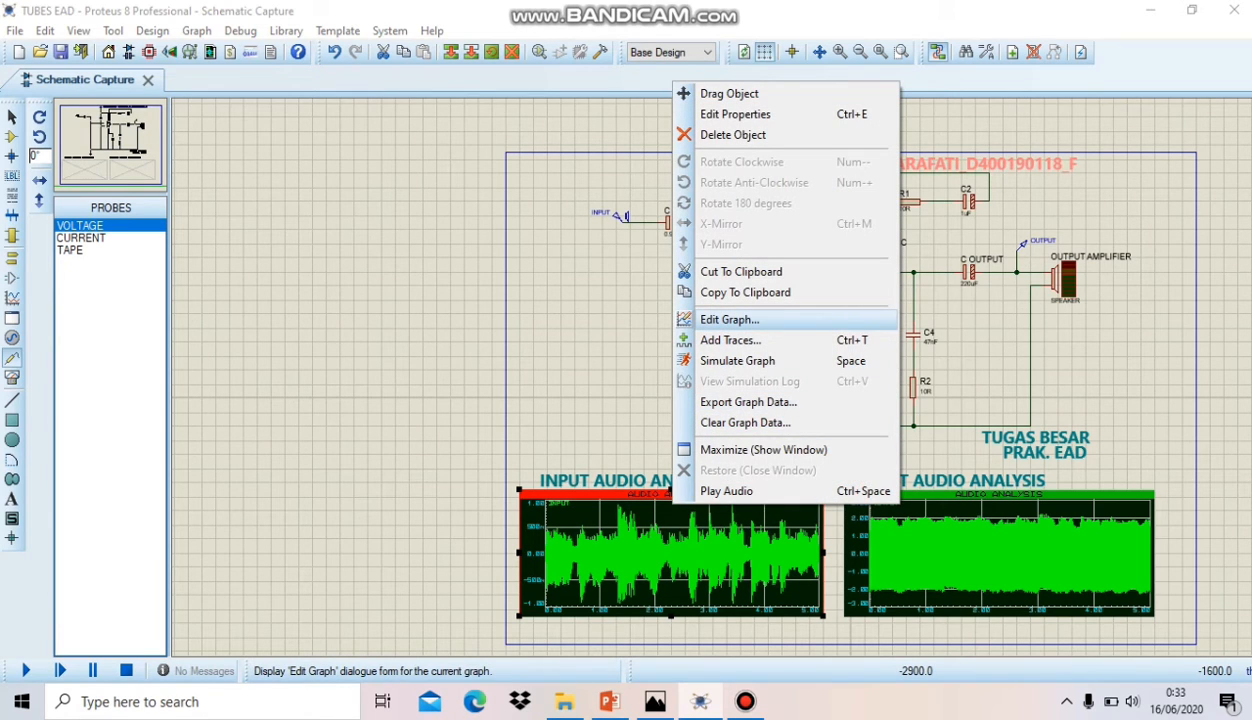
left_click(729, 319)
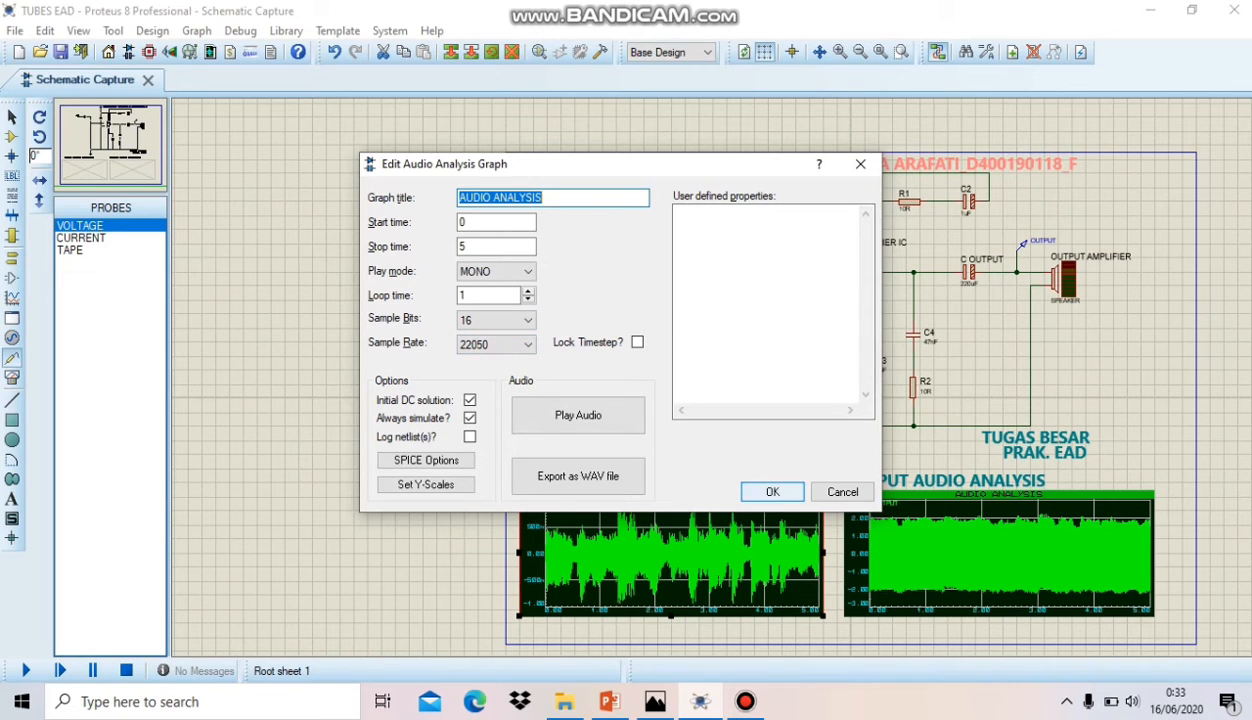
left_click(772, 491)
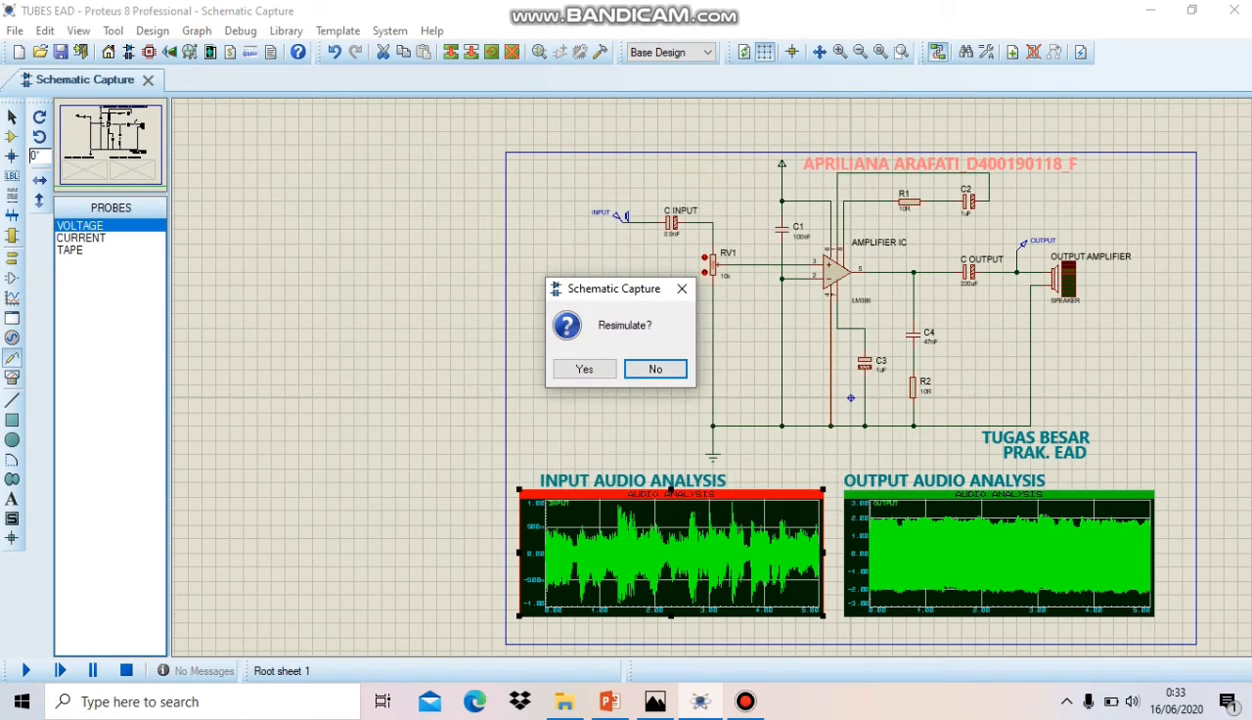
key("Return")
Simulate the INPUT AUDIO ANALYSIS graph with the newly assigned WAV file.
right_click(737, 530)
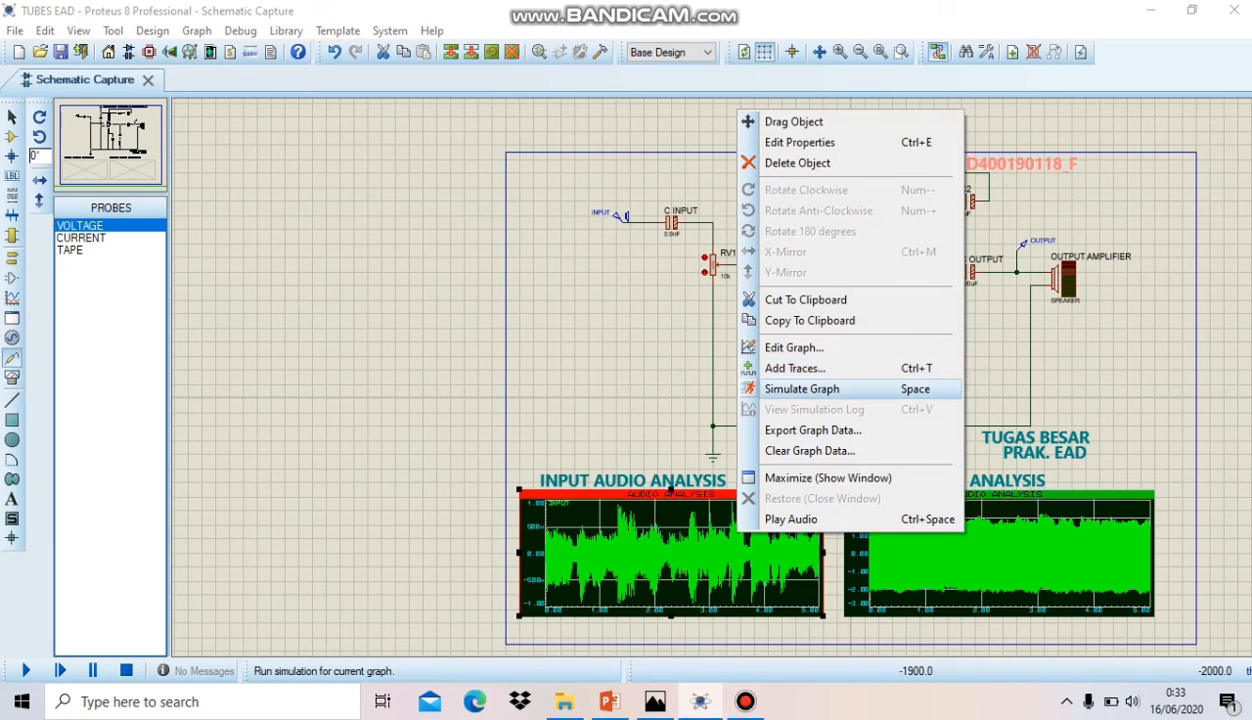
key("Return")
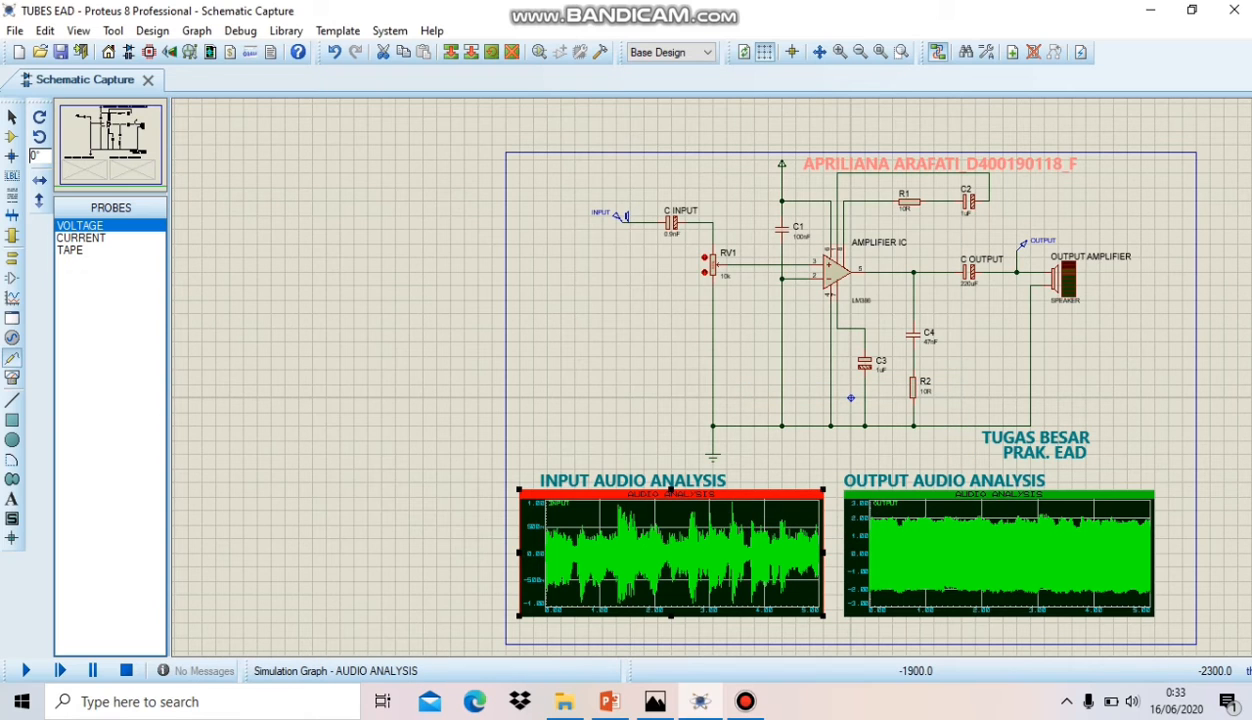
scroll(670, 487, "up", 1)
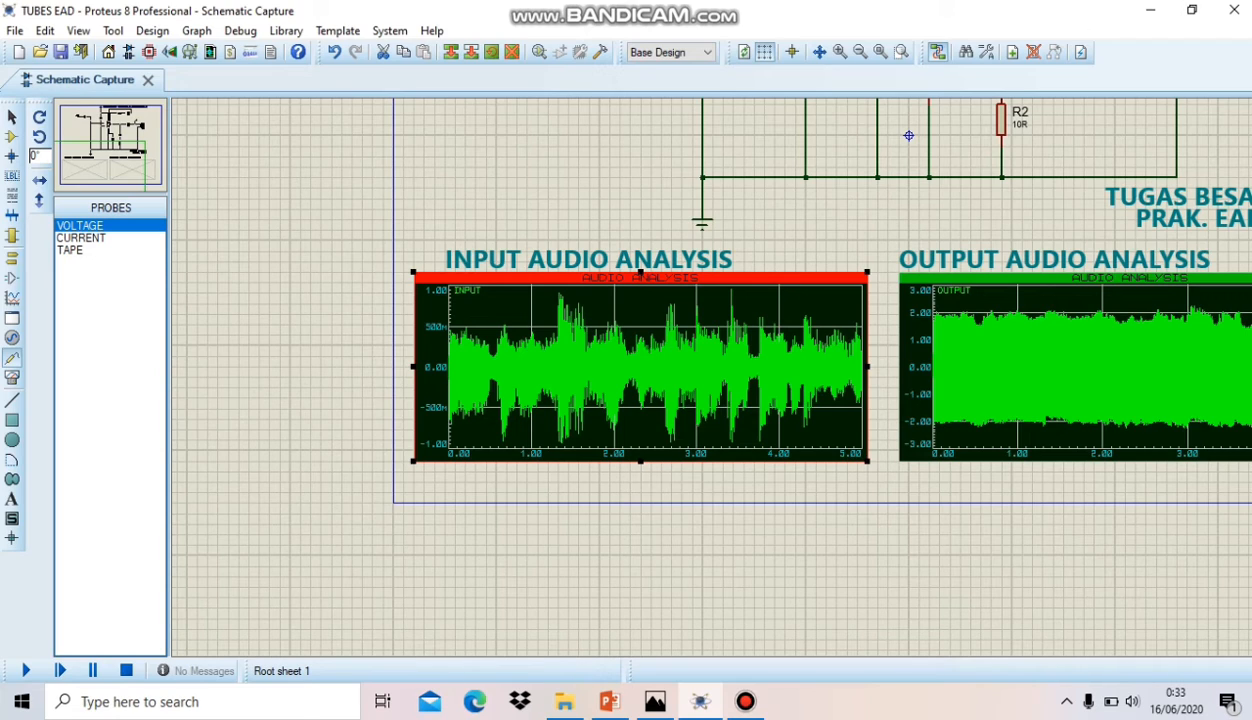
key("space")
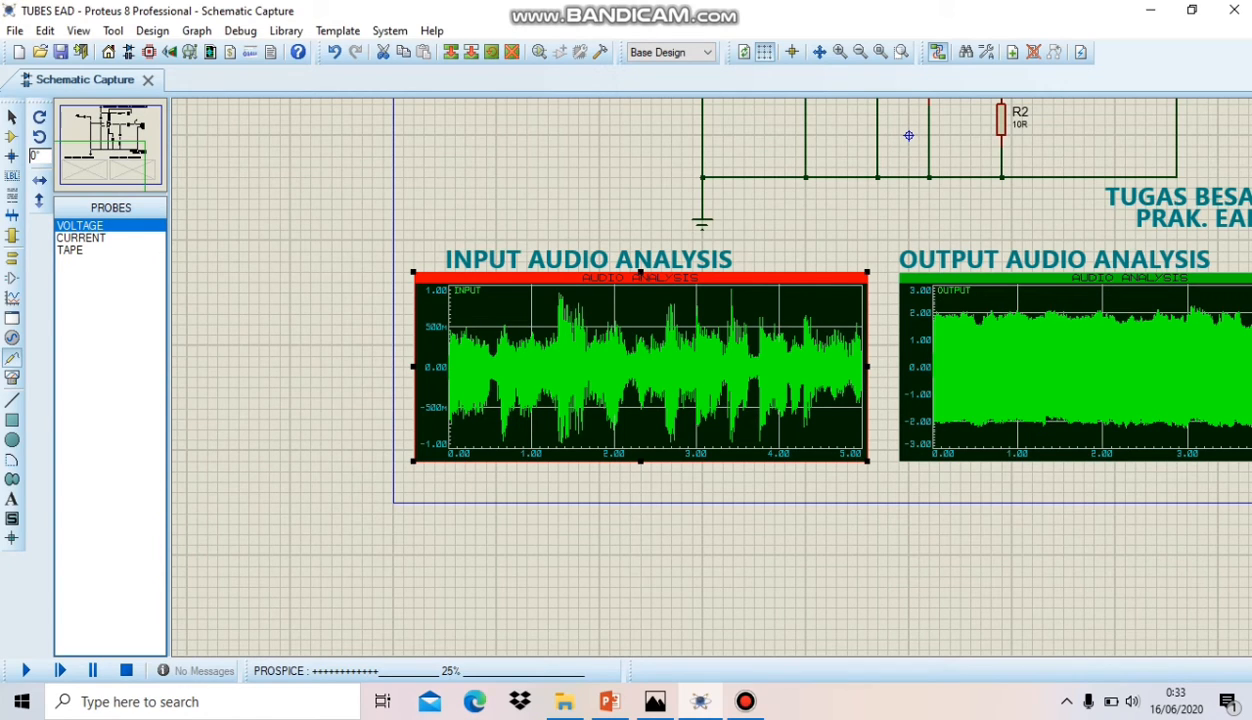
scroll(908, 135, "down", 1)
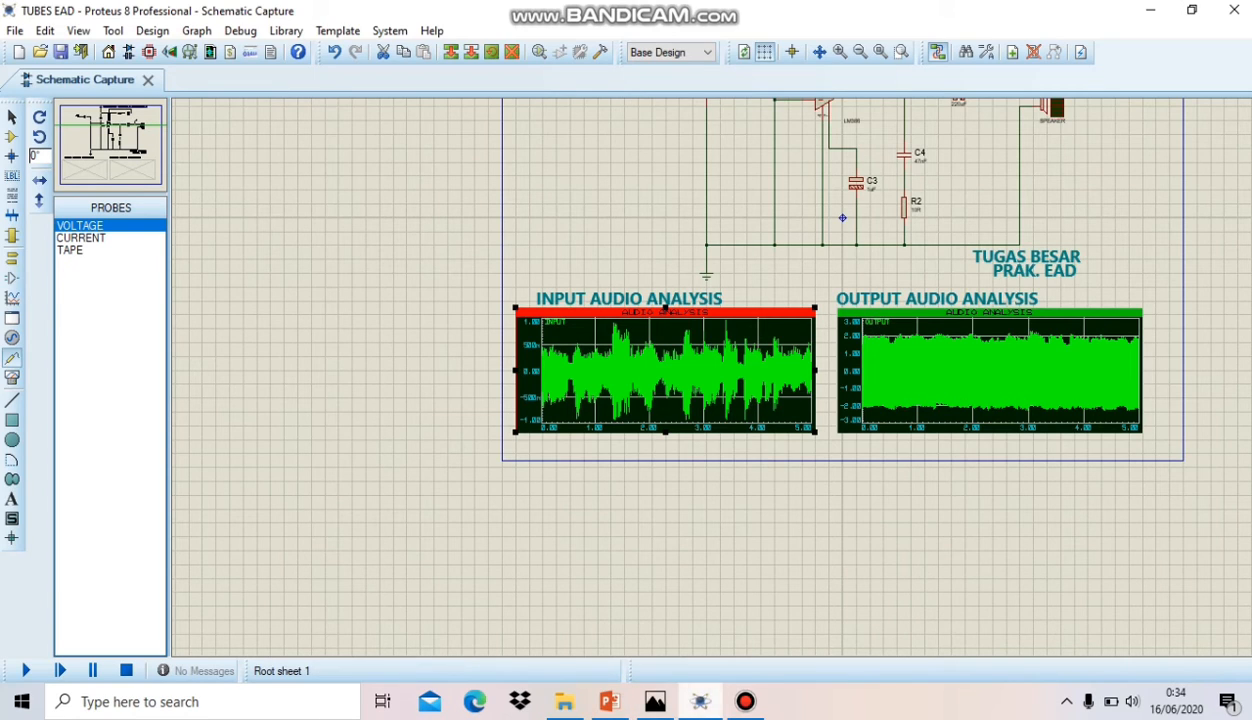
mouse_move(745, 701)
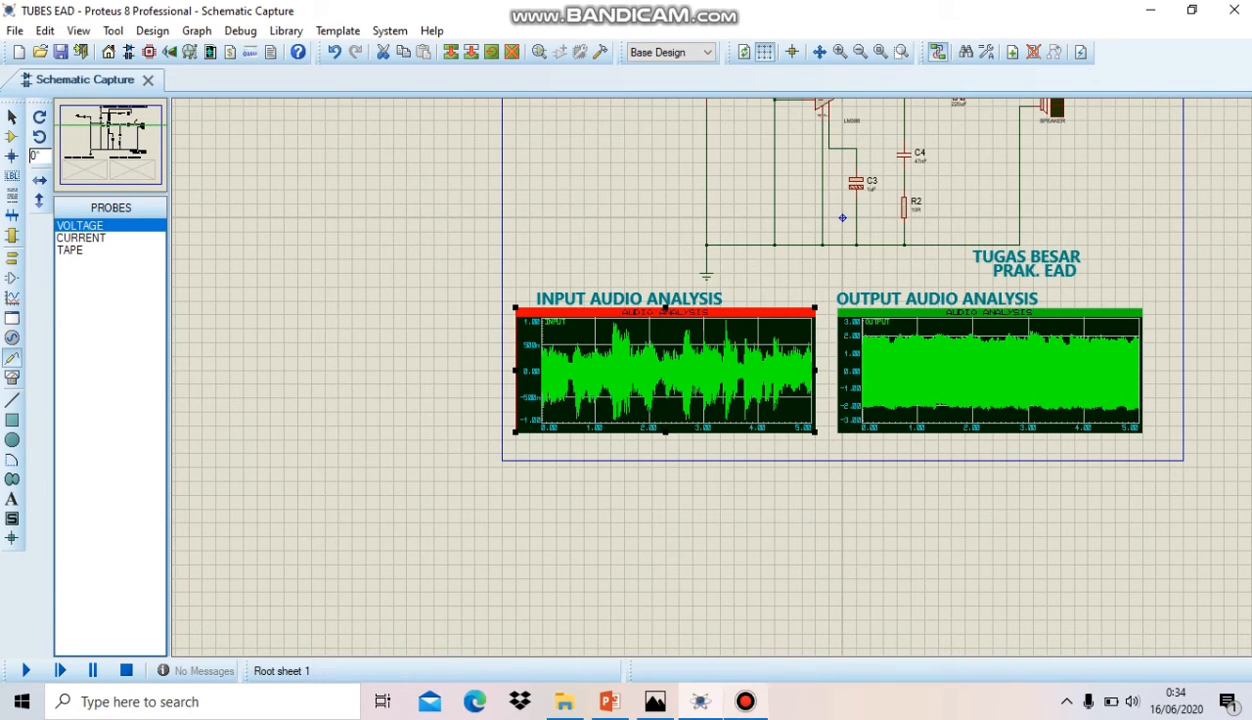
left_click(745, 701)
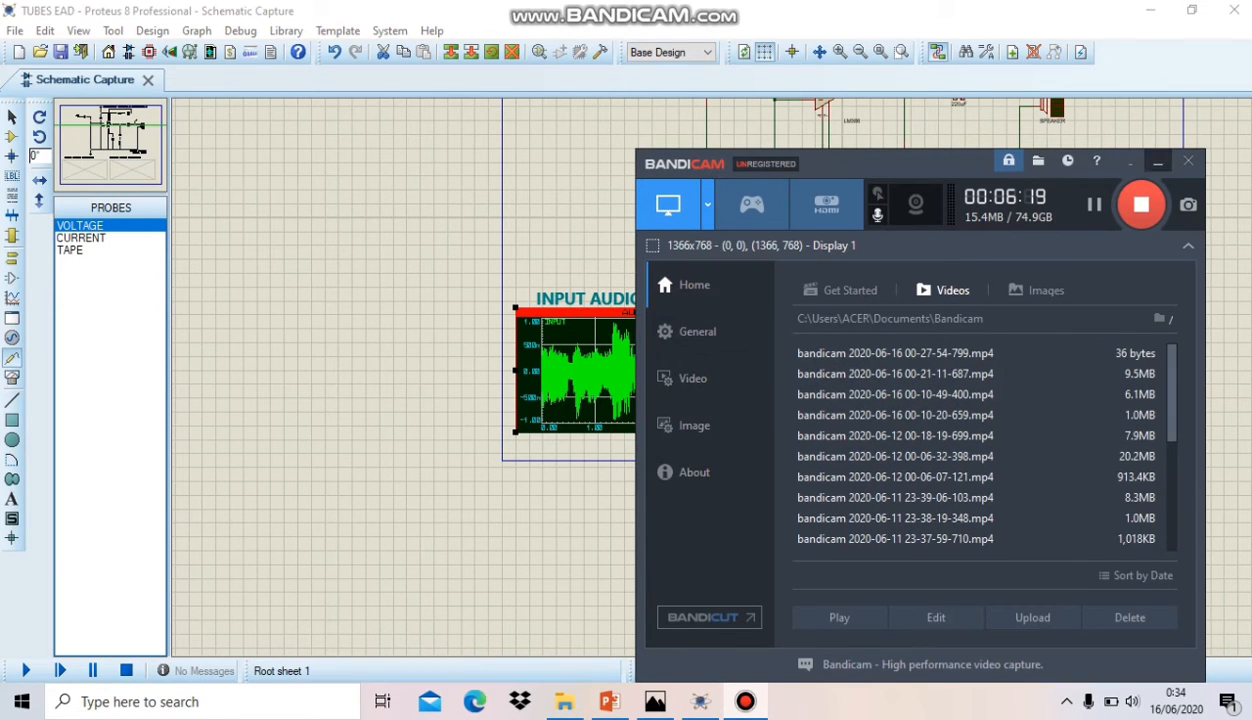
left_click(1130, 161)
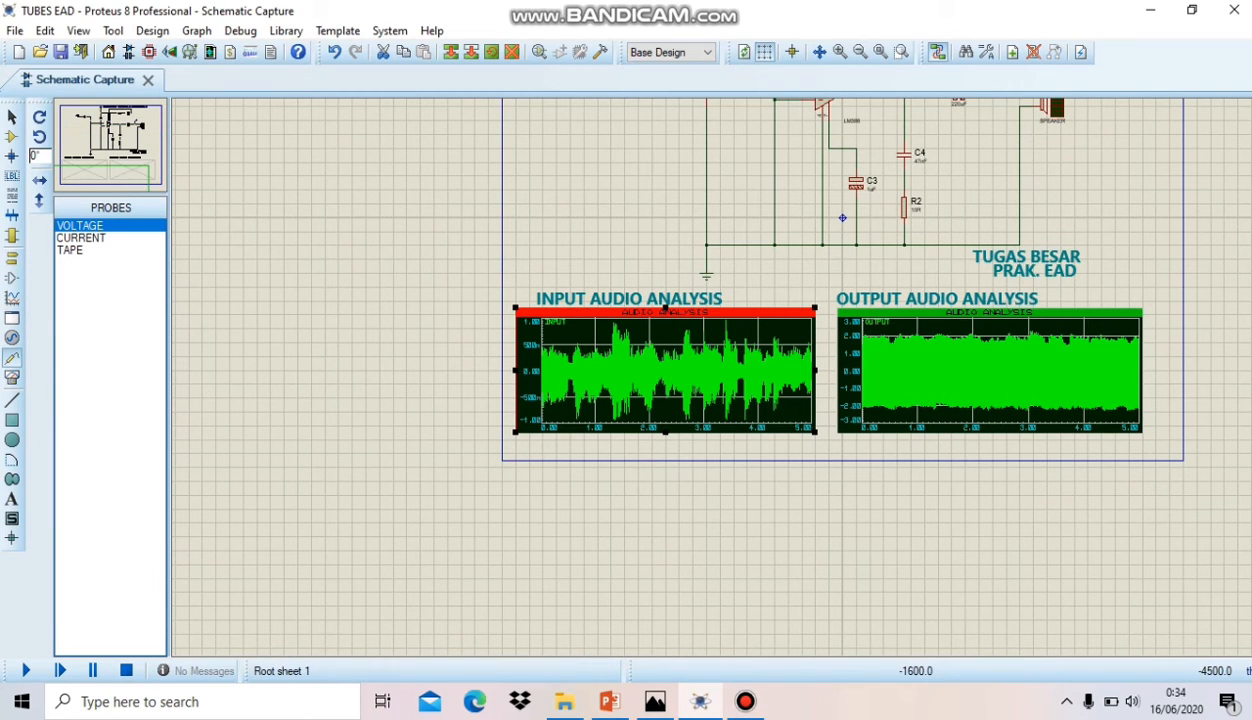
Examine the simulated waveform in the INPUT AUDIO ANALYSIS graph and raise the volume for its audio playback.
scroll(665, 307, "up", 1)
scroll(644, 155, "down", 1)
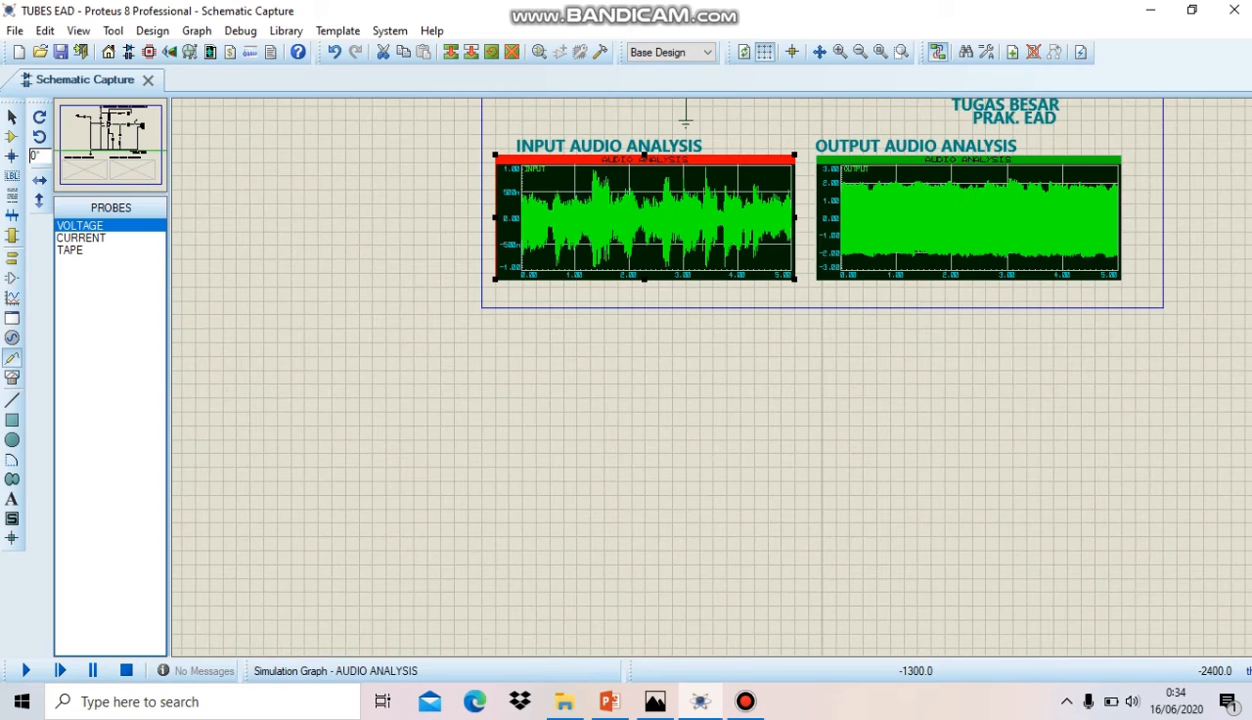
scroll(644, 155, "up", 2)
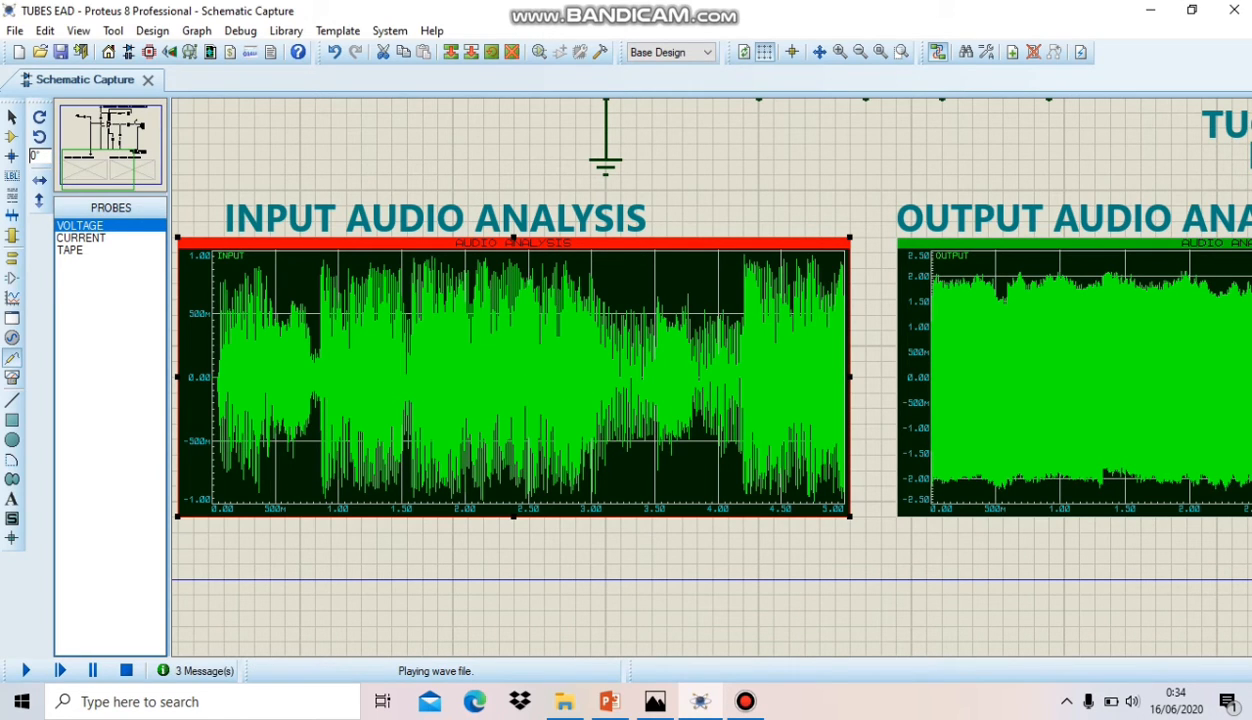
key("XF86AudioRaiseVolume")
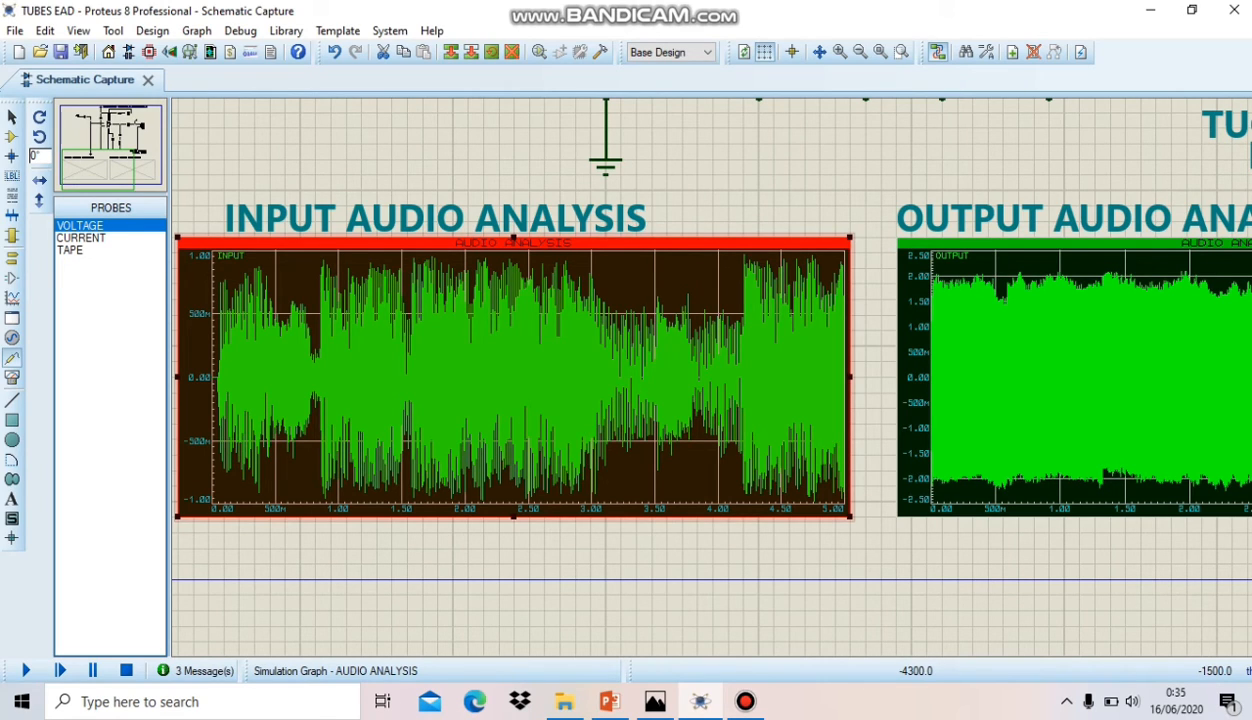
scroll(270, 269, "up", 1)
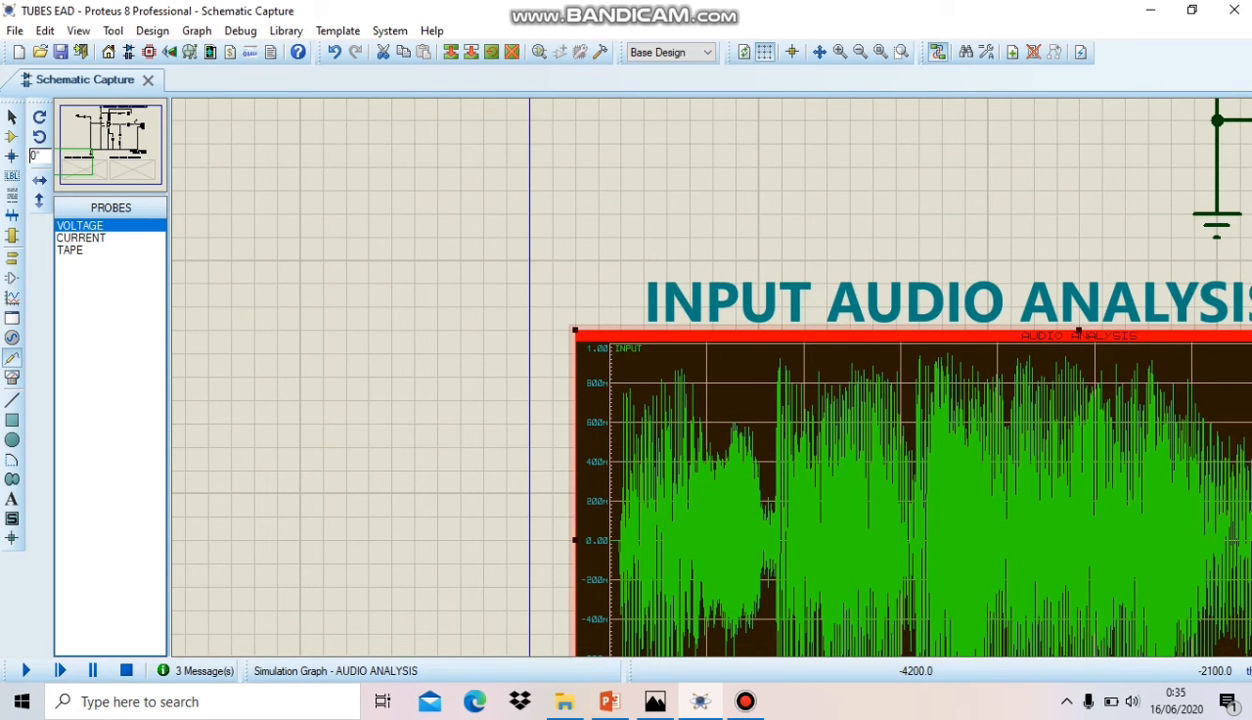
scroll(713, 500, "down", 2)
scroll(1138, 222, "down", 1)
scroll(982, 102, "up", 2)
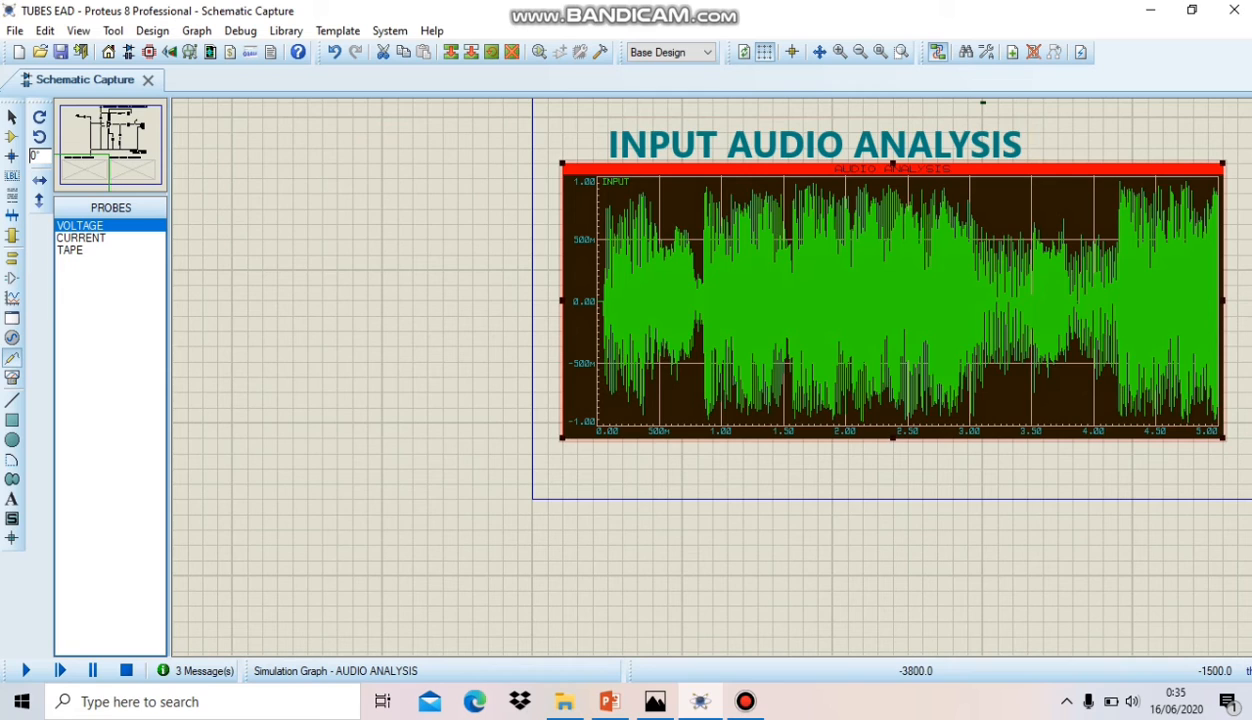
scroll(712, 197, "up", 2)
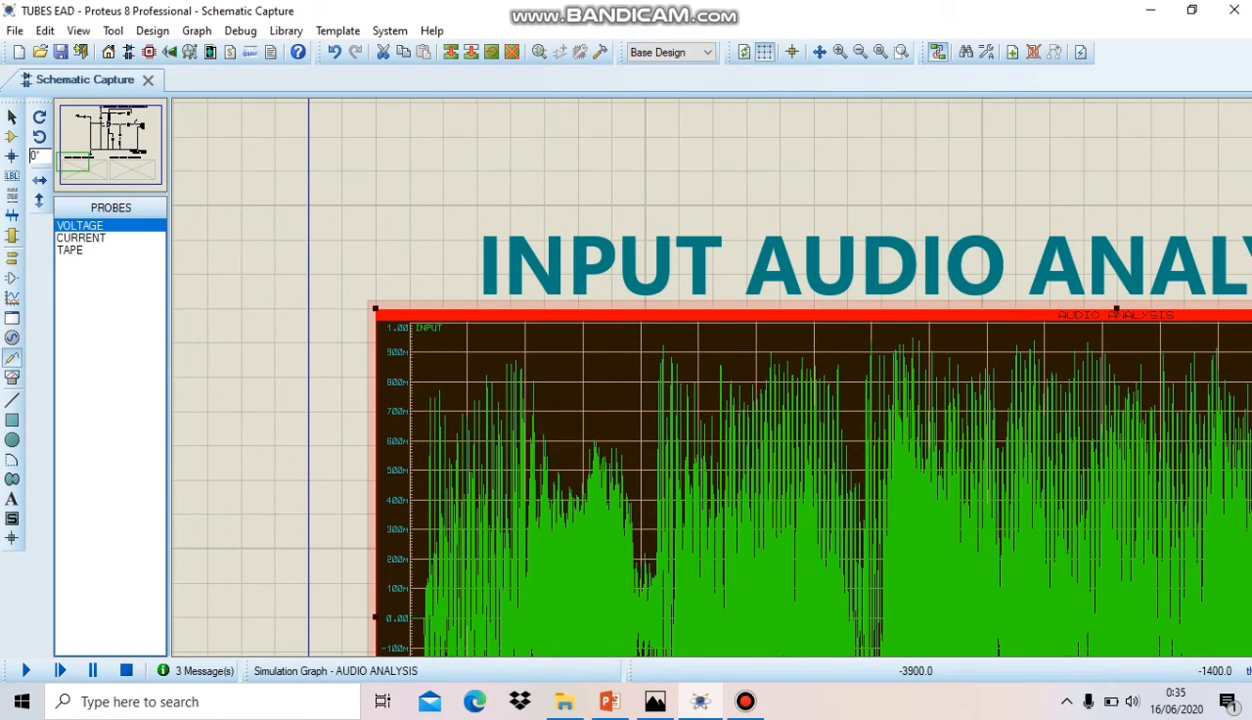
scroll(765, 260, "down", 2)
scroll(715, 330, "down", 1)
scroll(715, 330, "up", 1)
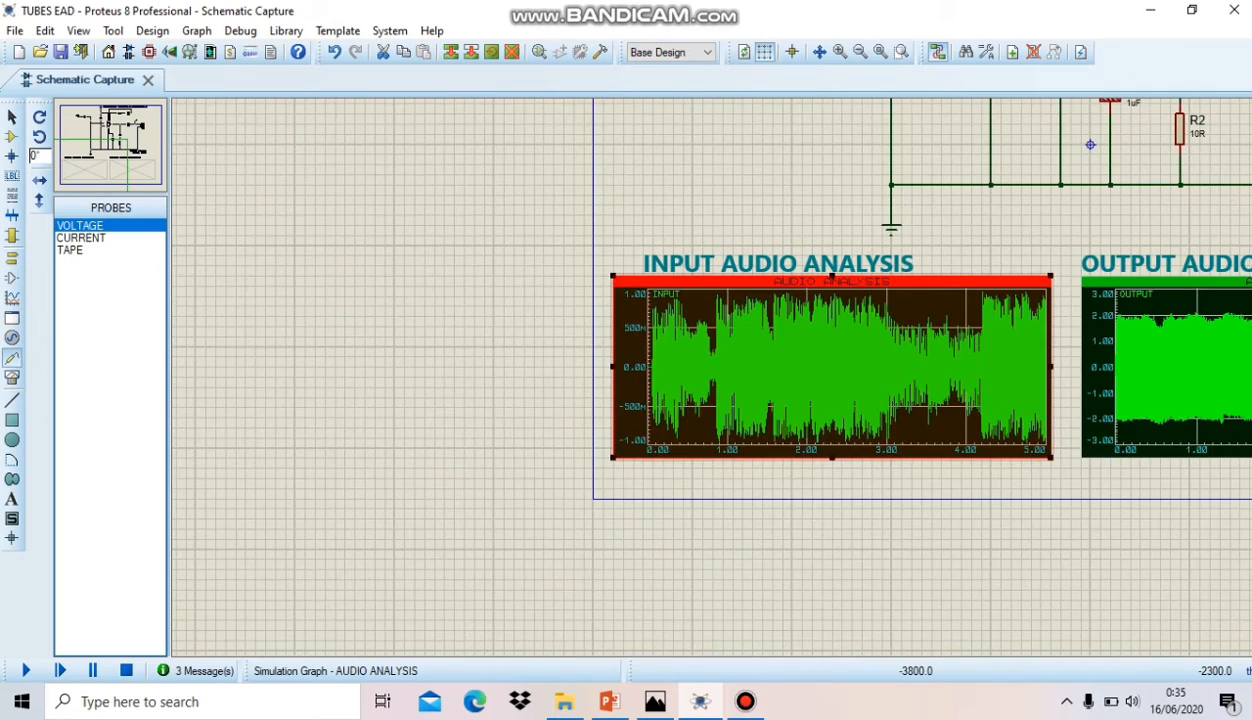
Review the OUTPUT AUDIO ANALYSIS graph's settings, accept them as they are, and decline resimulation.
scroll(710, 374, "up", 1)
scroll(710, 374, "down", 2)
left_click(1030, 315)
right_click(1030, 315)
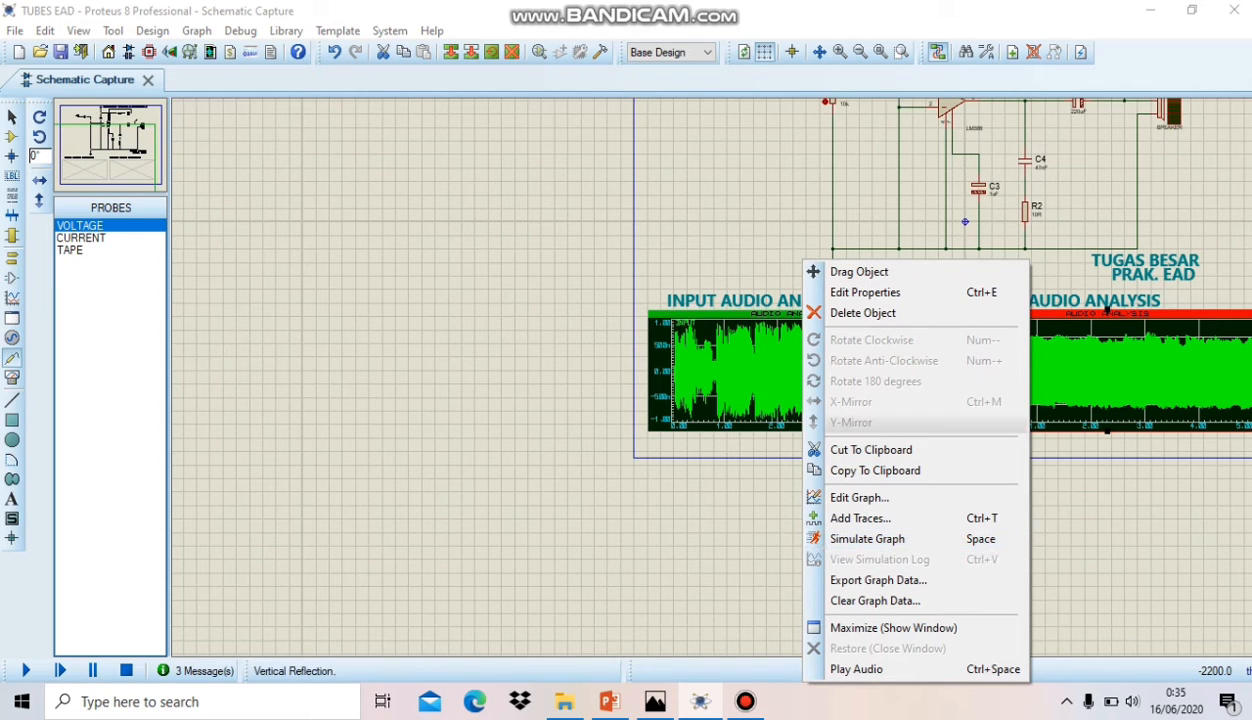
left_click(860, 497)
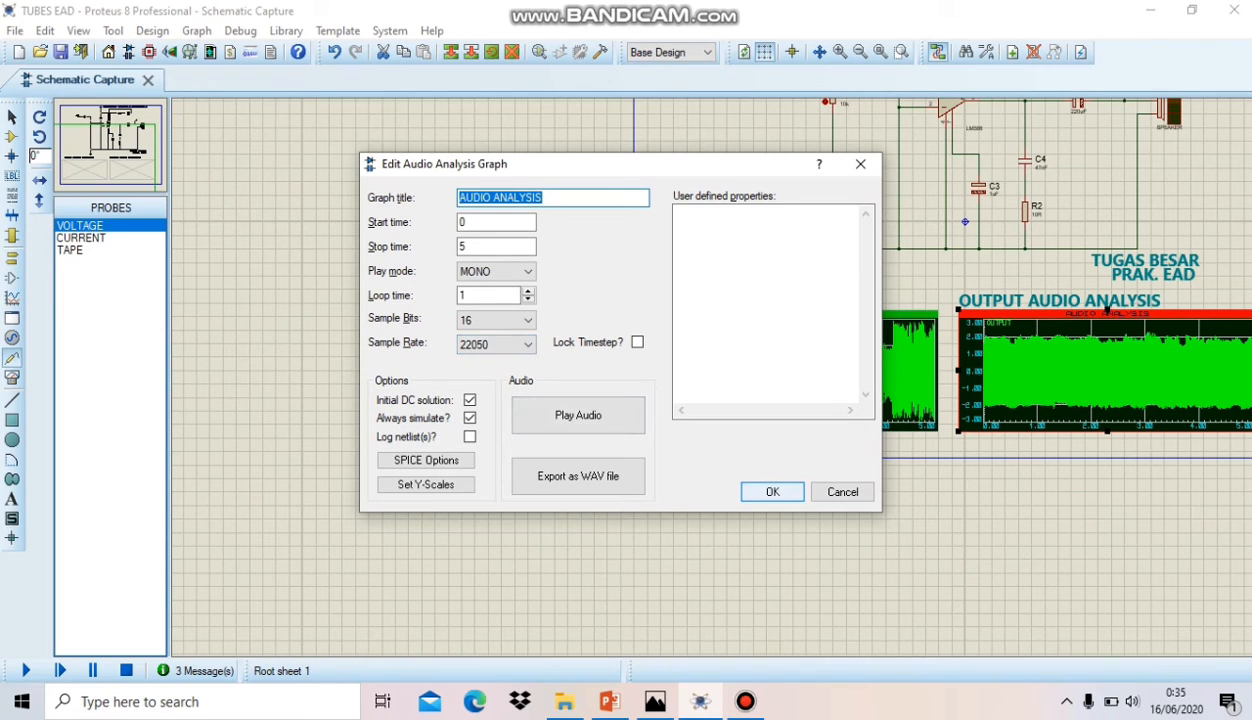
key("Return")
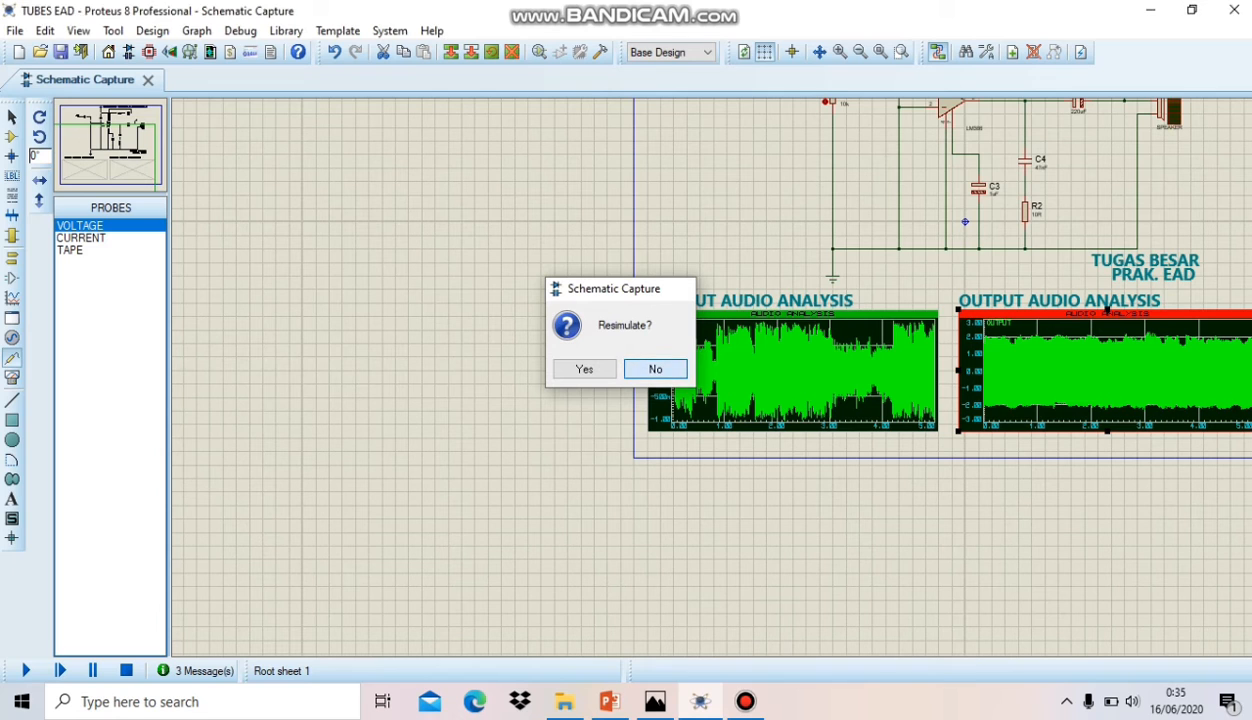
key("Return")
Simulate the OUTPUT AUDIO ANALYSIS graph and inspect its updated output waveform.
scroll(1130, 362, "up", 2)
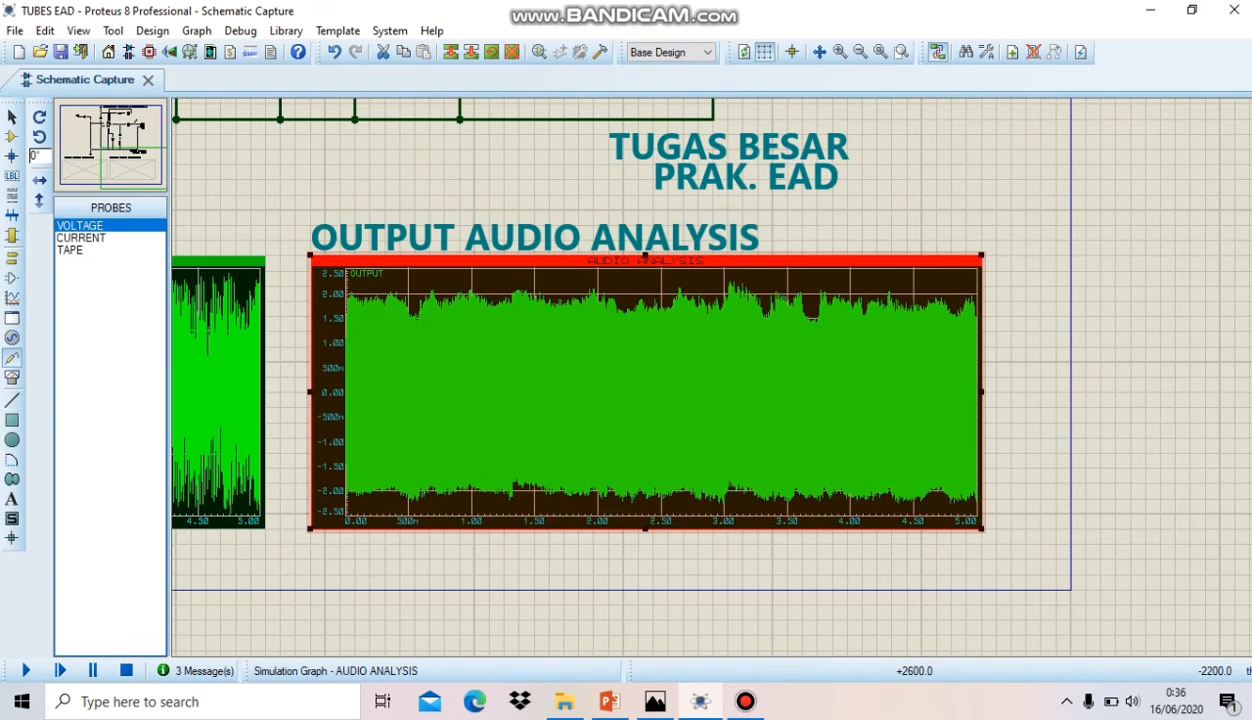
right_click(731, 263)
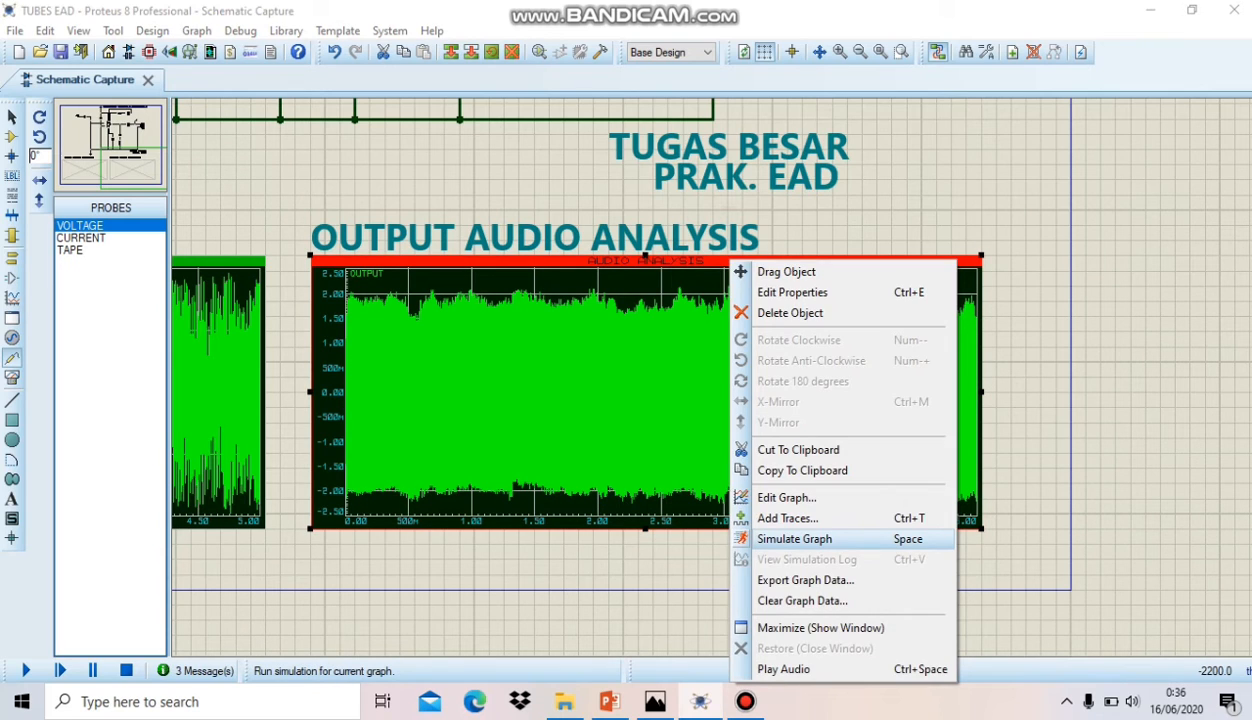
left_click(795, 539)
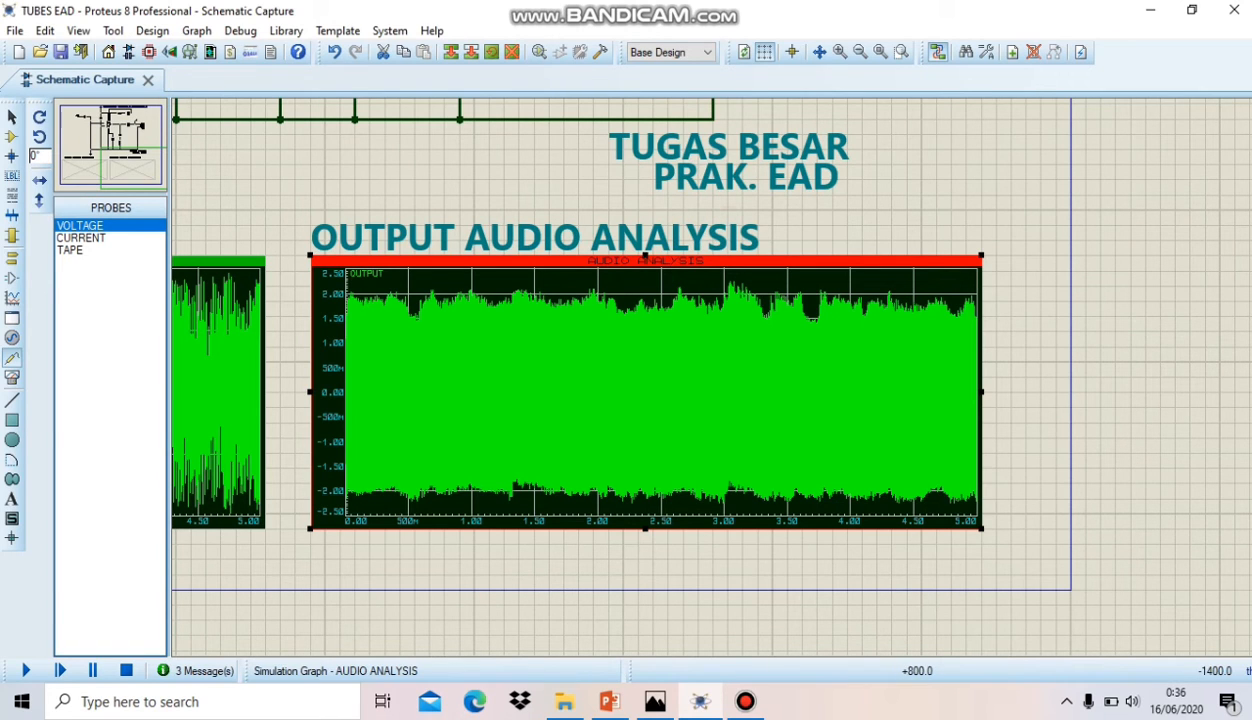
scroll(713, 378, "down", 1)
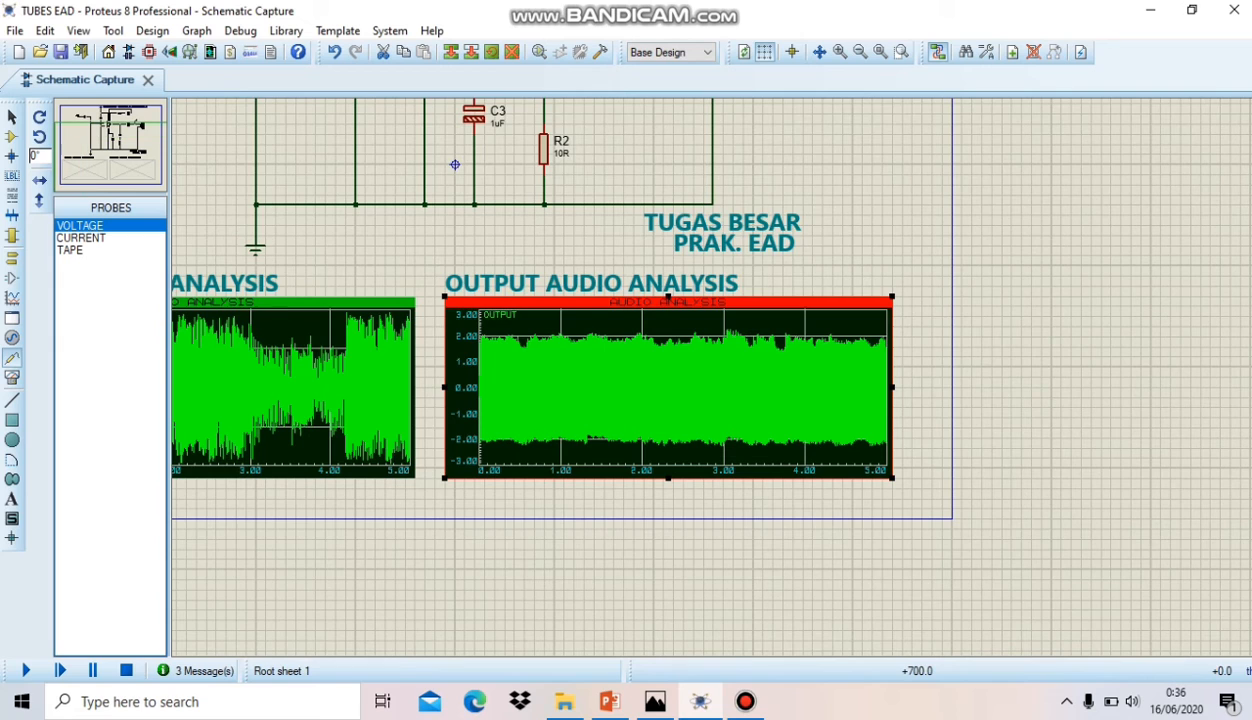
scroll(714, 374, "down", 1)
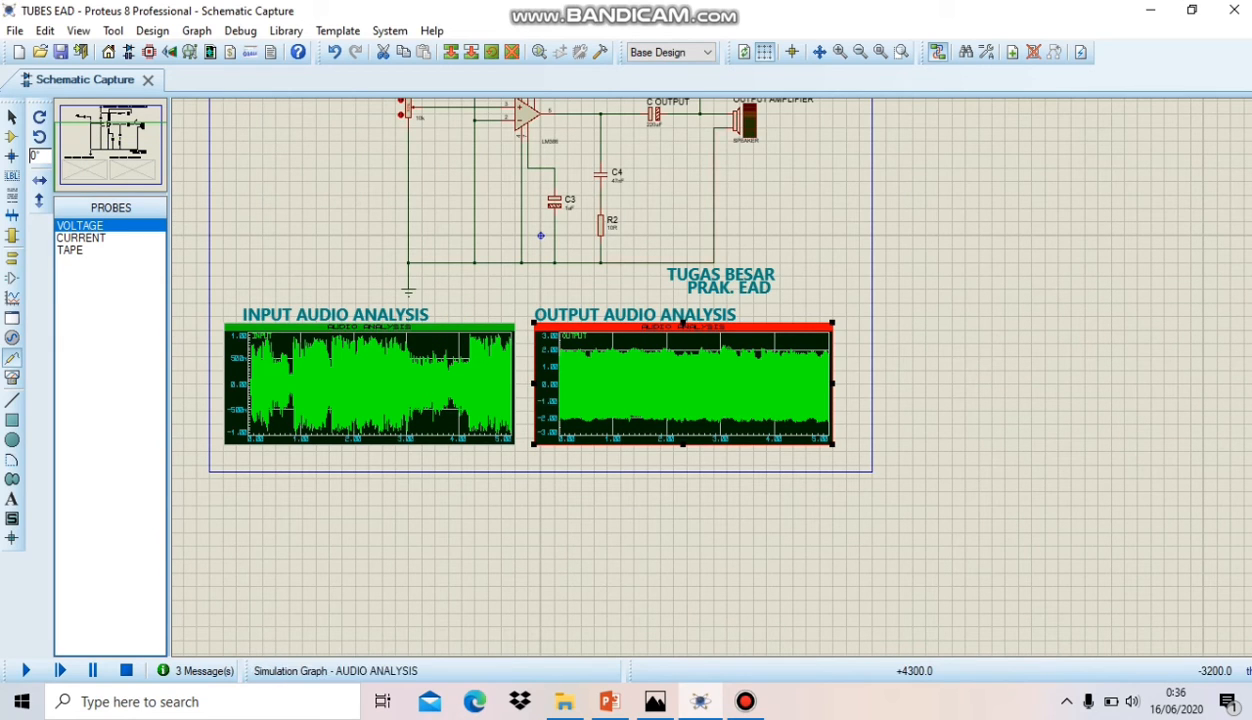
scroll(633, 416, "up", 1)
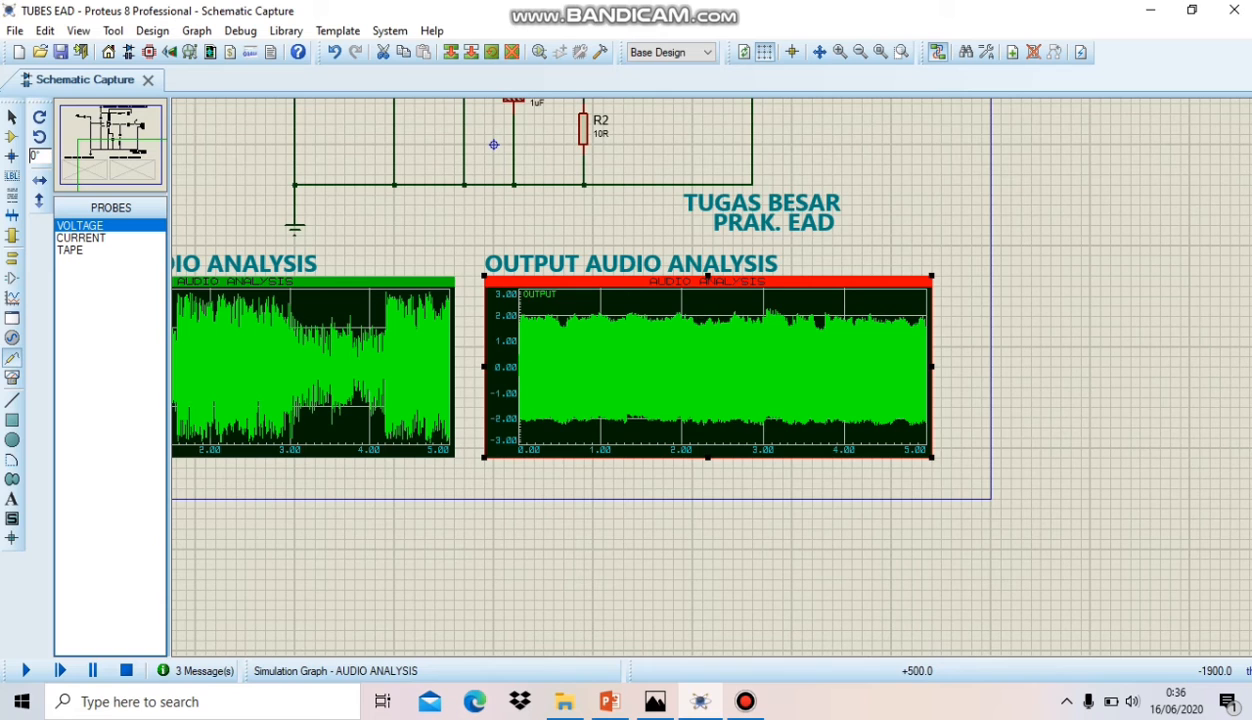
scroll(708, 290, "down", 1)
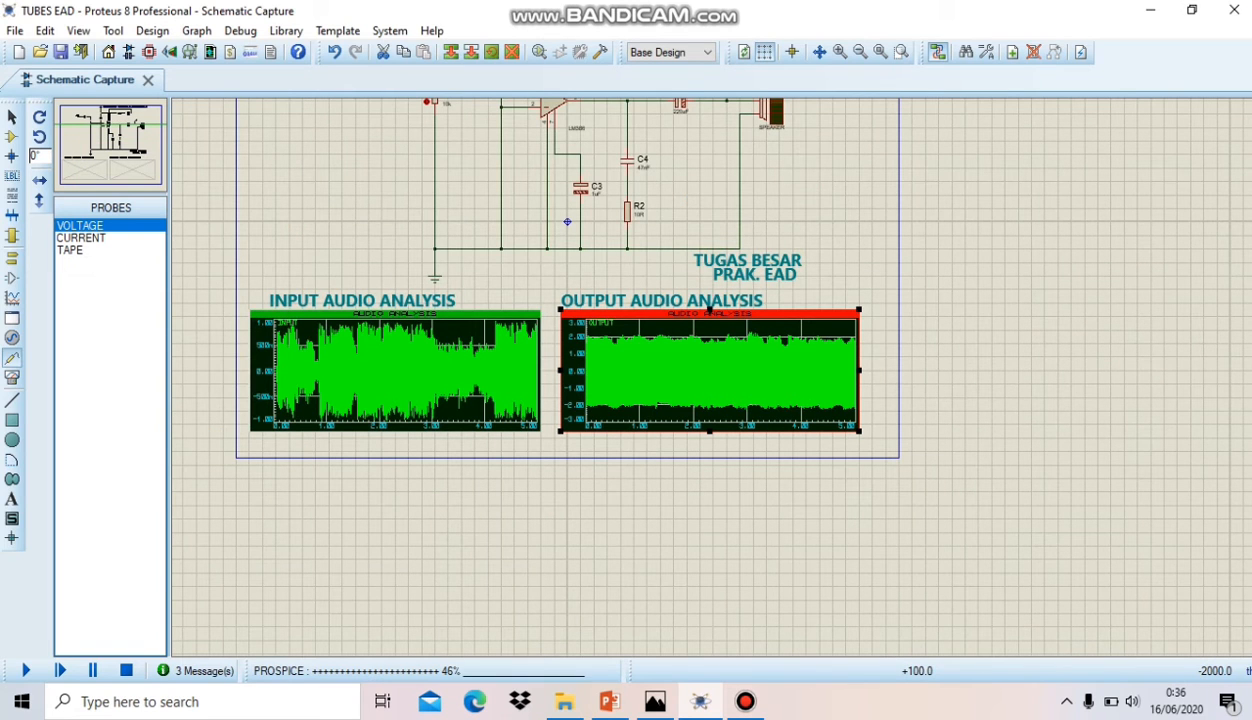
scroll(708, 310, "up", 1)
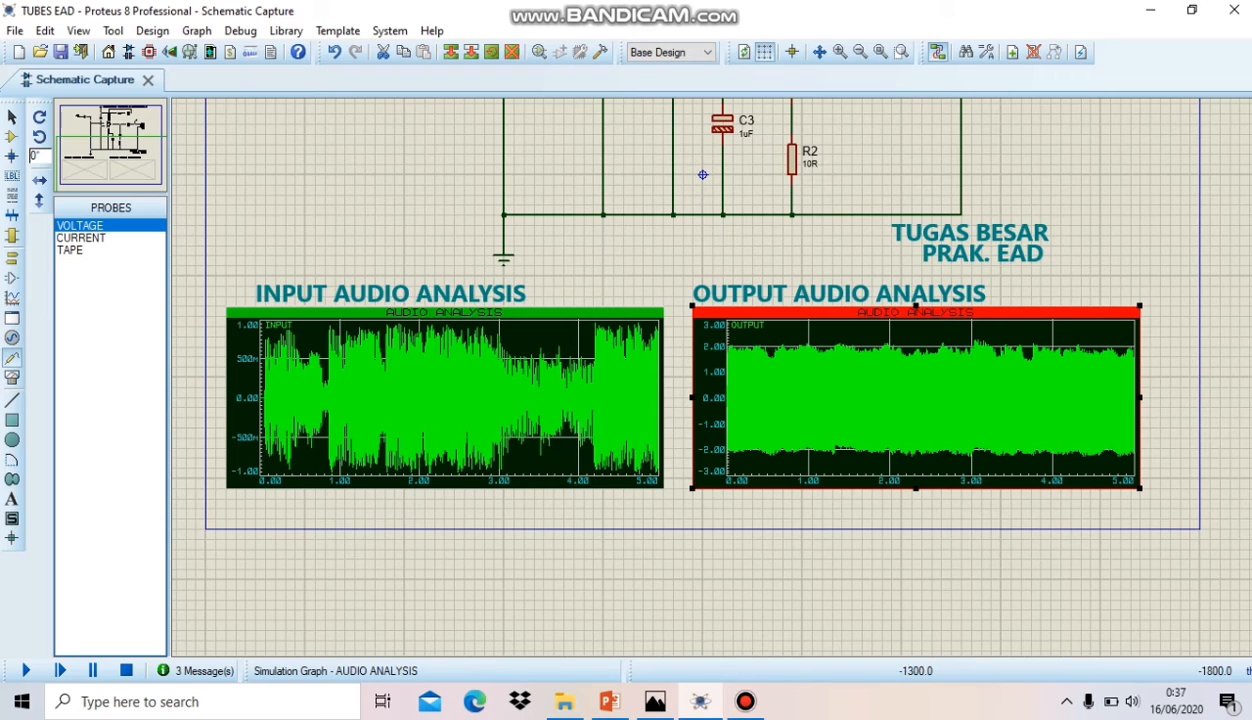
key("space")
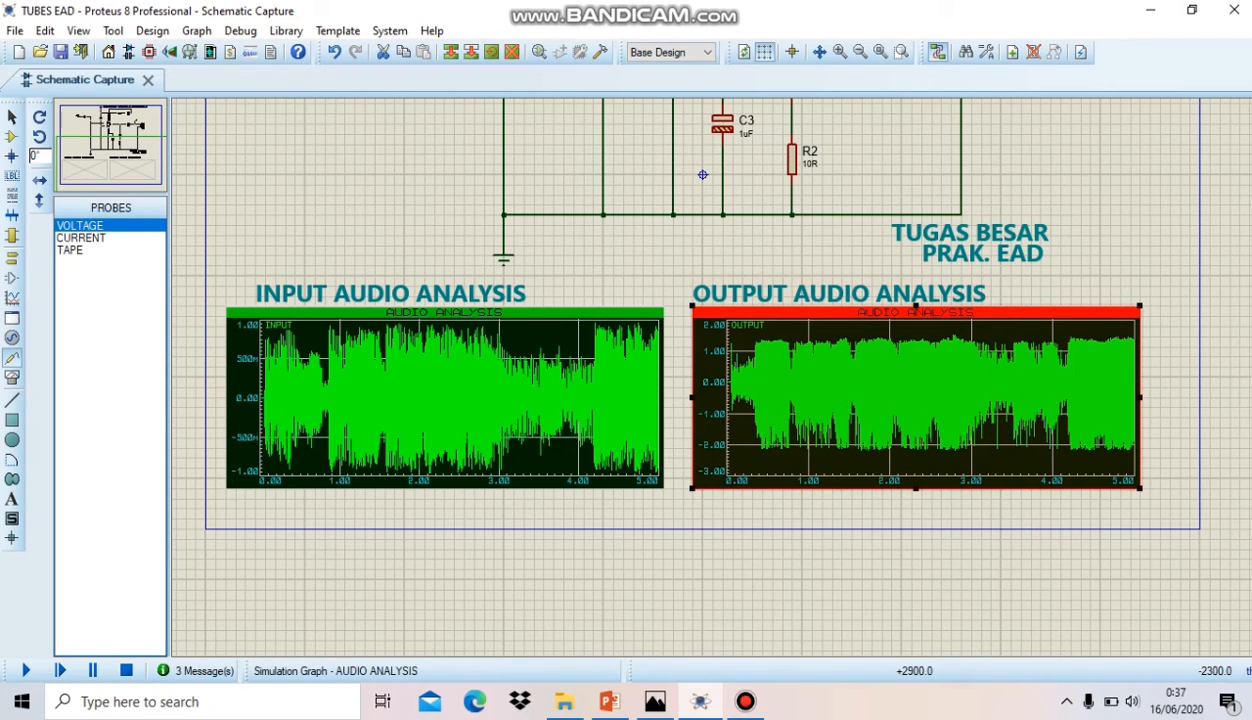
scroll(882, 386, "up", 1)
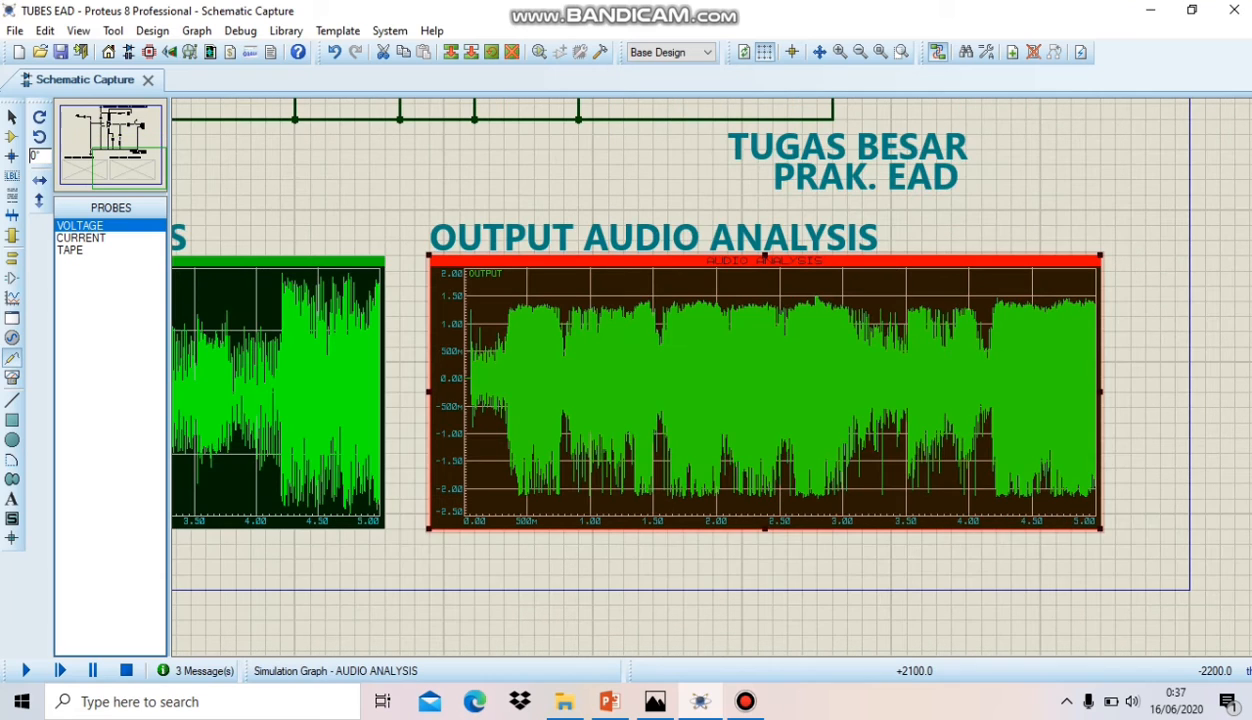
Compare the waveform shapes and amplitude ranges of the INPUT AUDIO ANALYSIS and OUTPUT AUDIO ANALYSIS graphs.
scroll(764, 258, "down", 2)
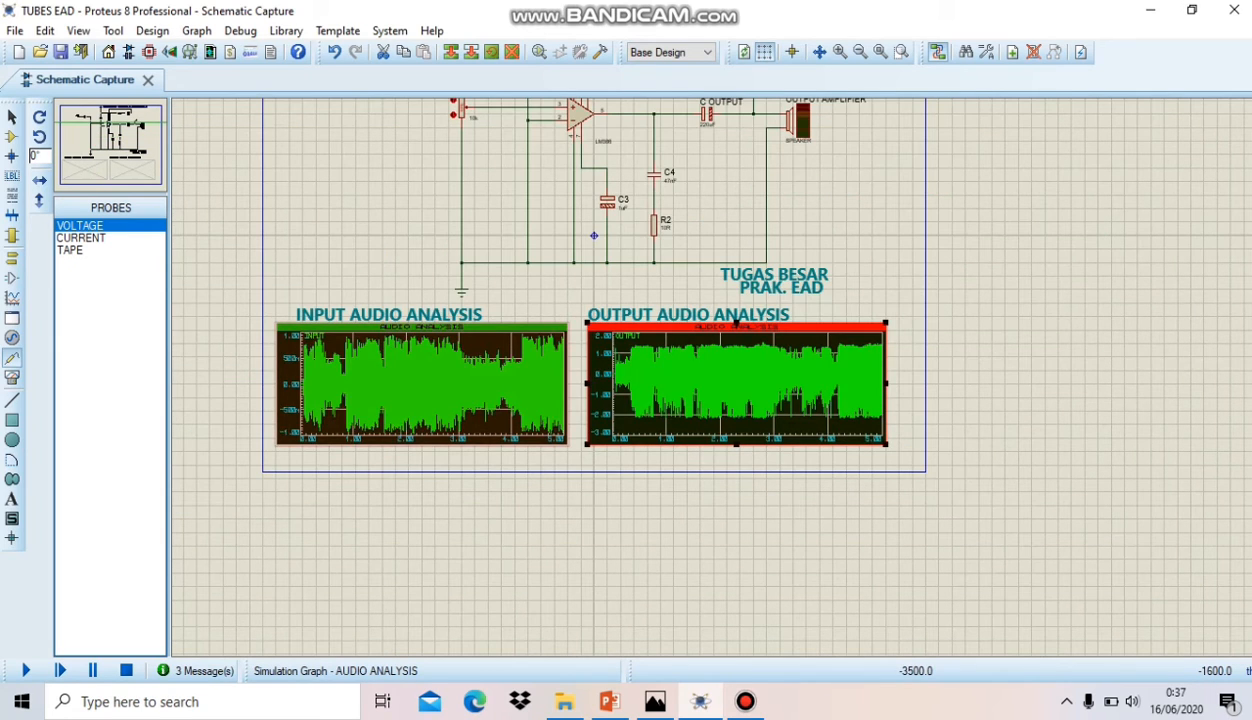
scroll(401, 362, "up", 2)
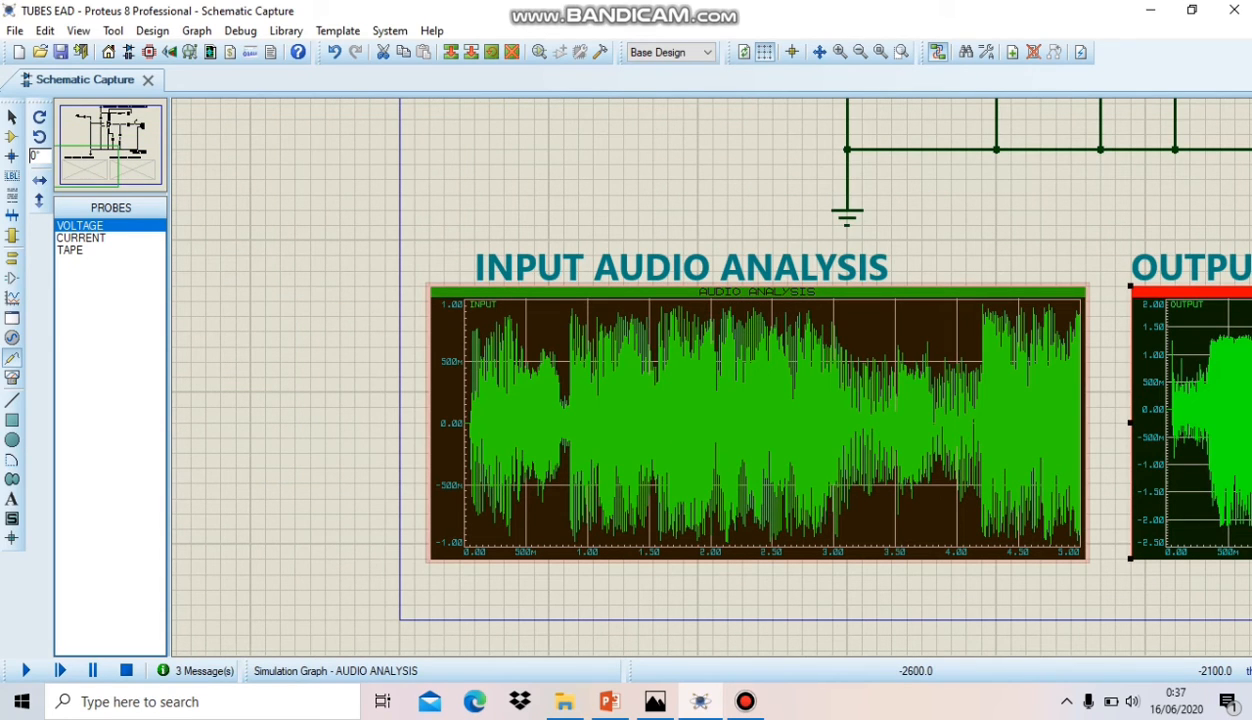
scroll(1200, 430, "up", 1)
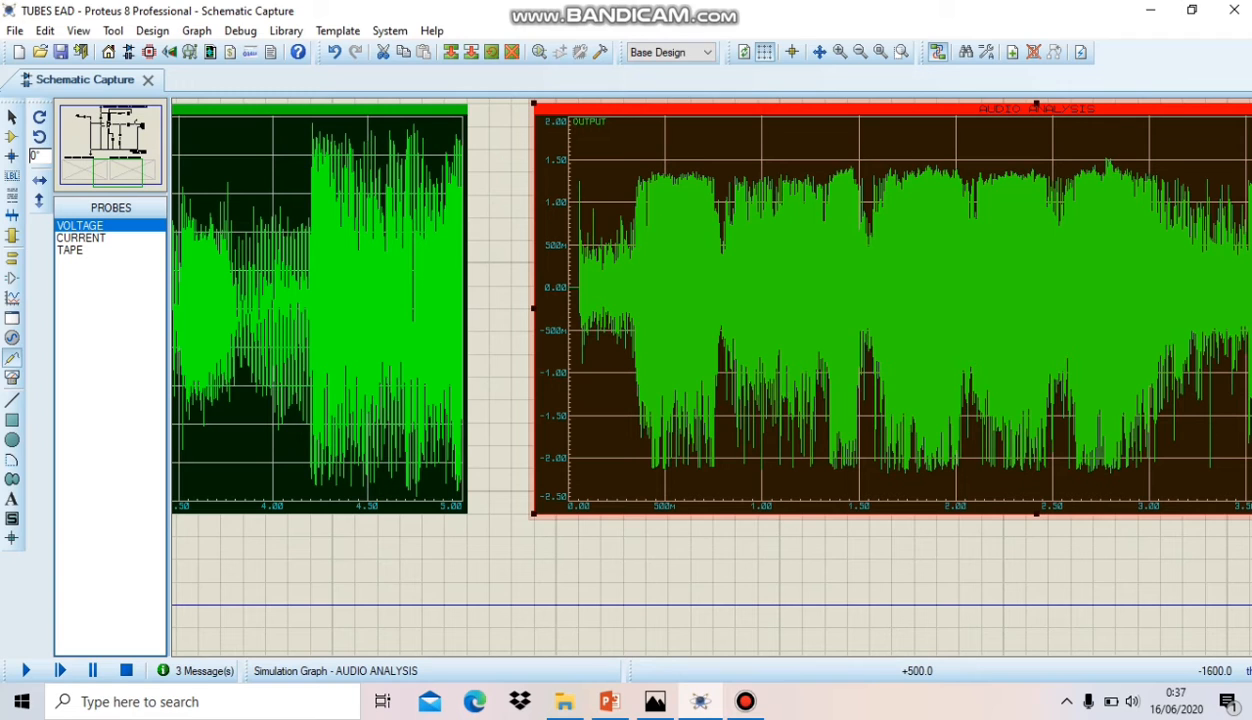
scroll(557, 288, "down", 3)
scroll(369, 332, "up", 2)
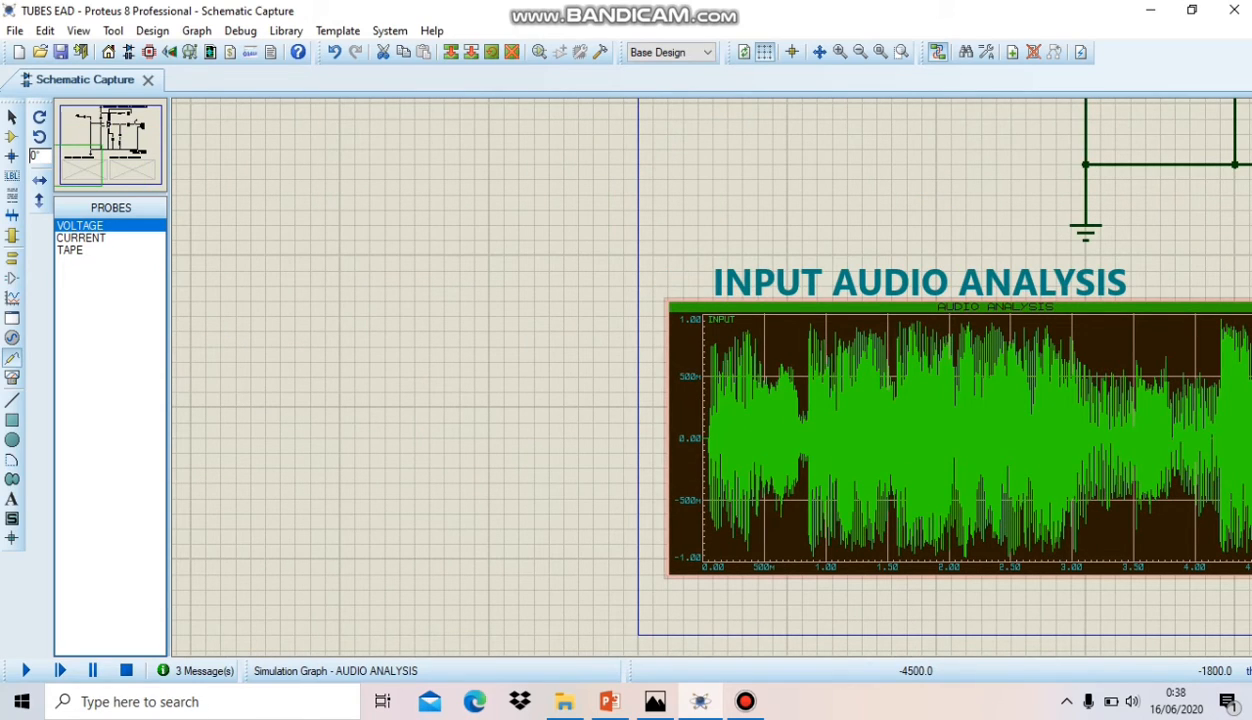
scroll(714, 386, "up", 1)
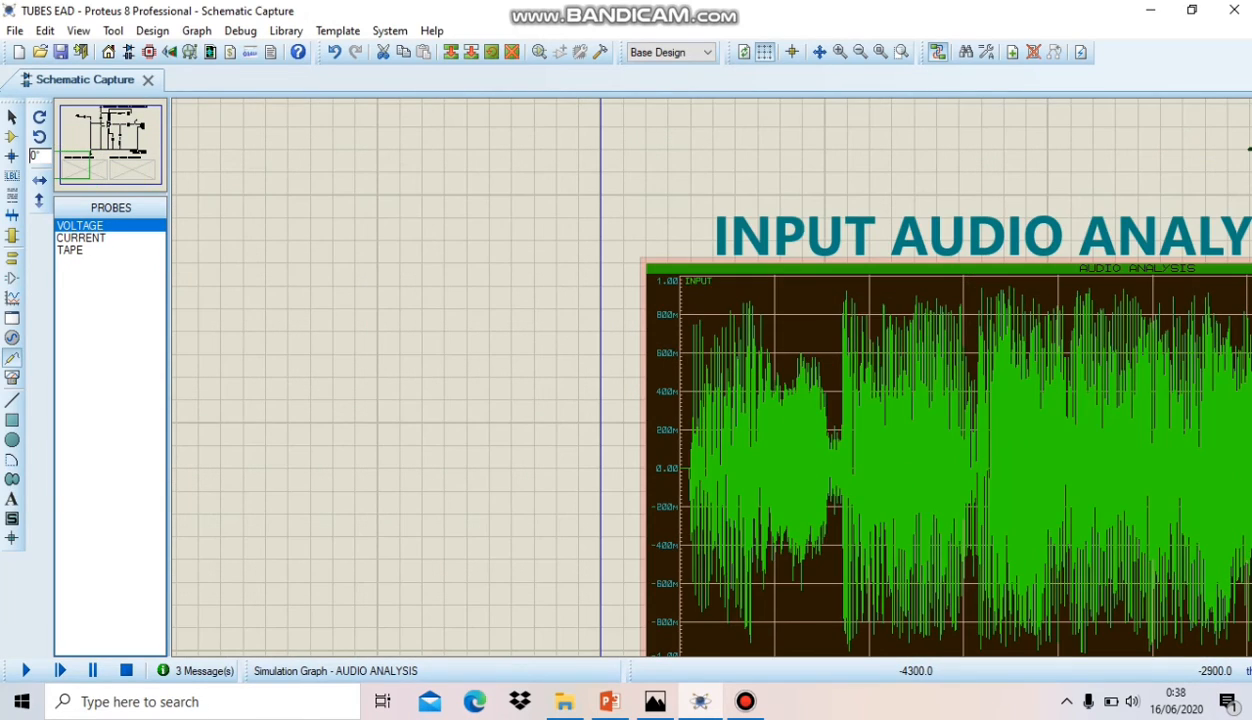
scroll(745, 460, "down", 2)
scroll(745, 460, "up", 2)
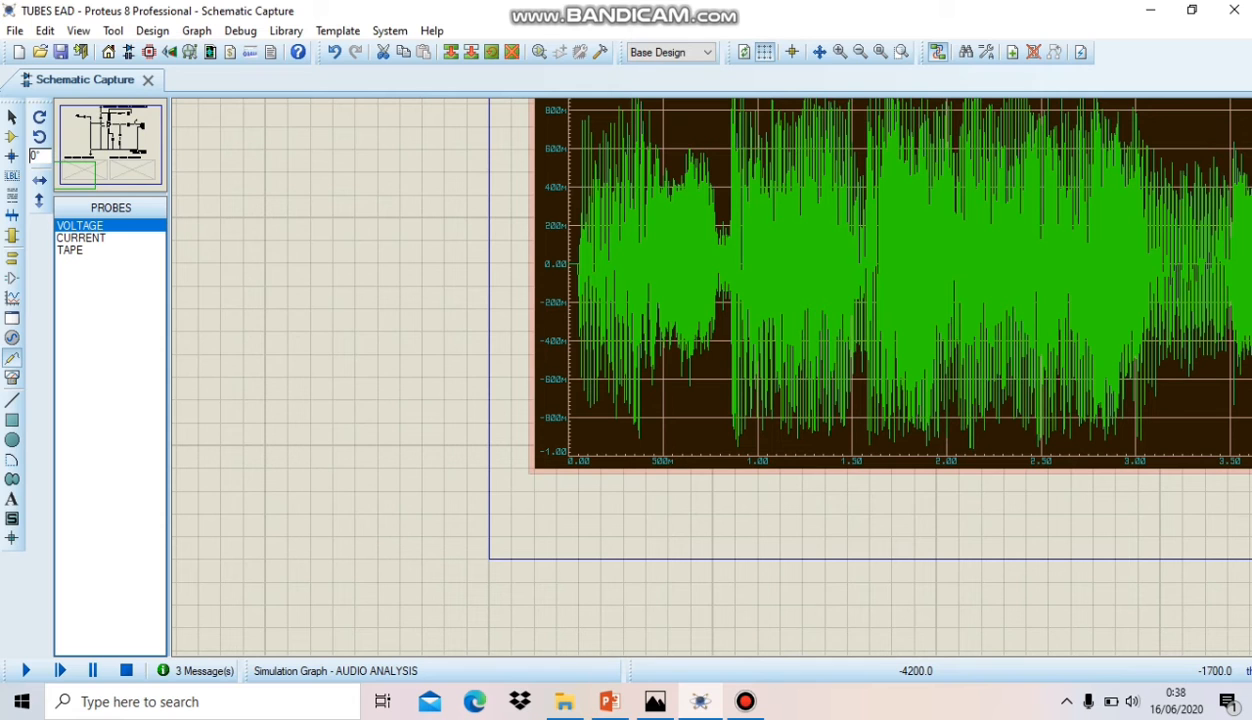
scroll(712, 377, "down", 2)
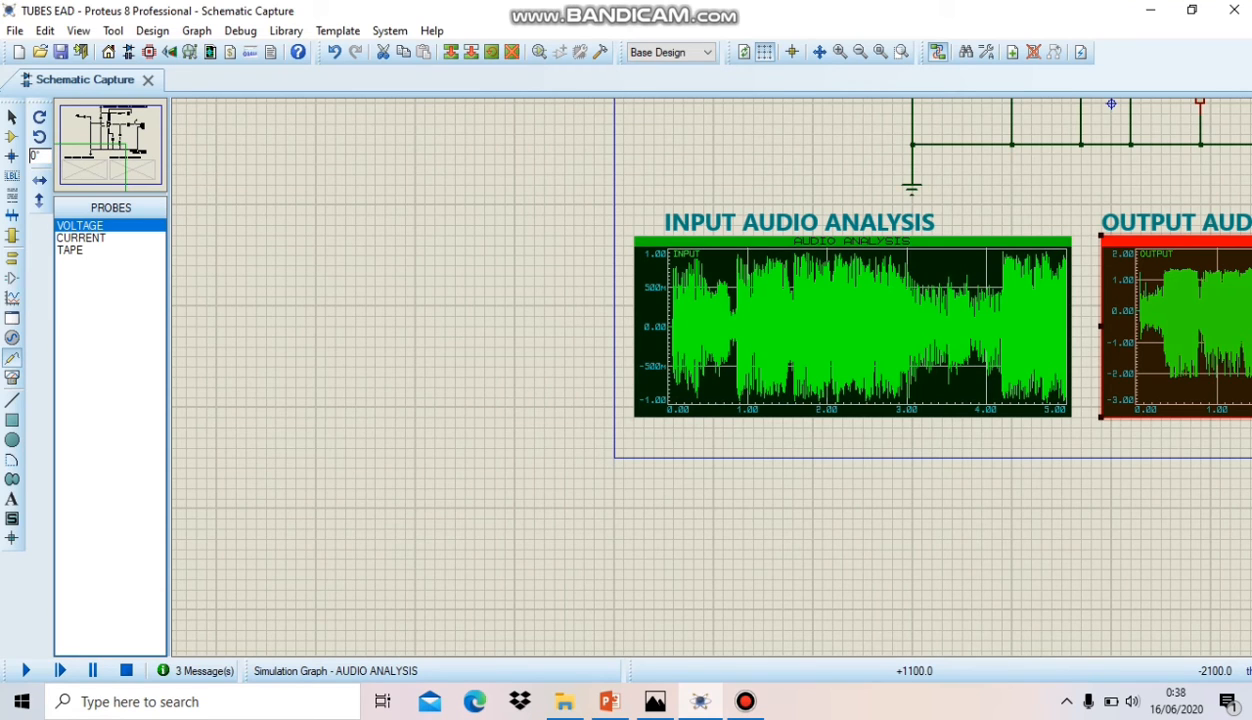
scroll(1220, 317, "up", 1)
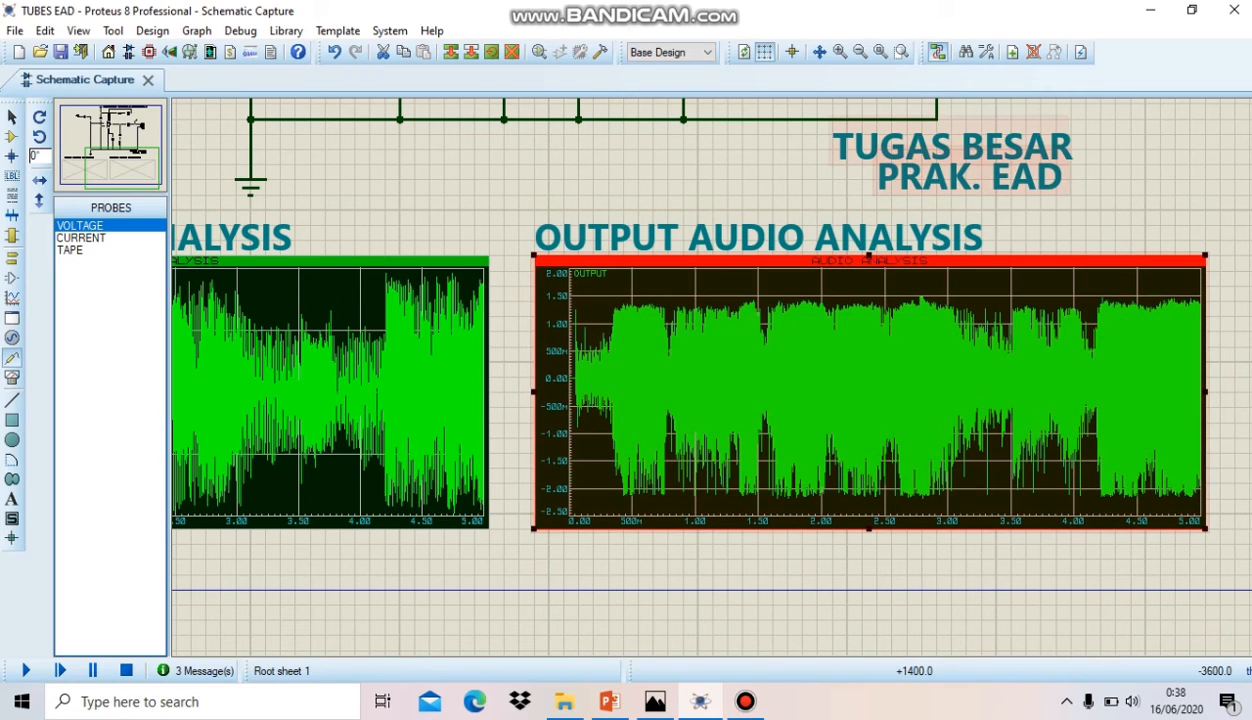
left_click(148, 143)
left_click(73, 178)
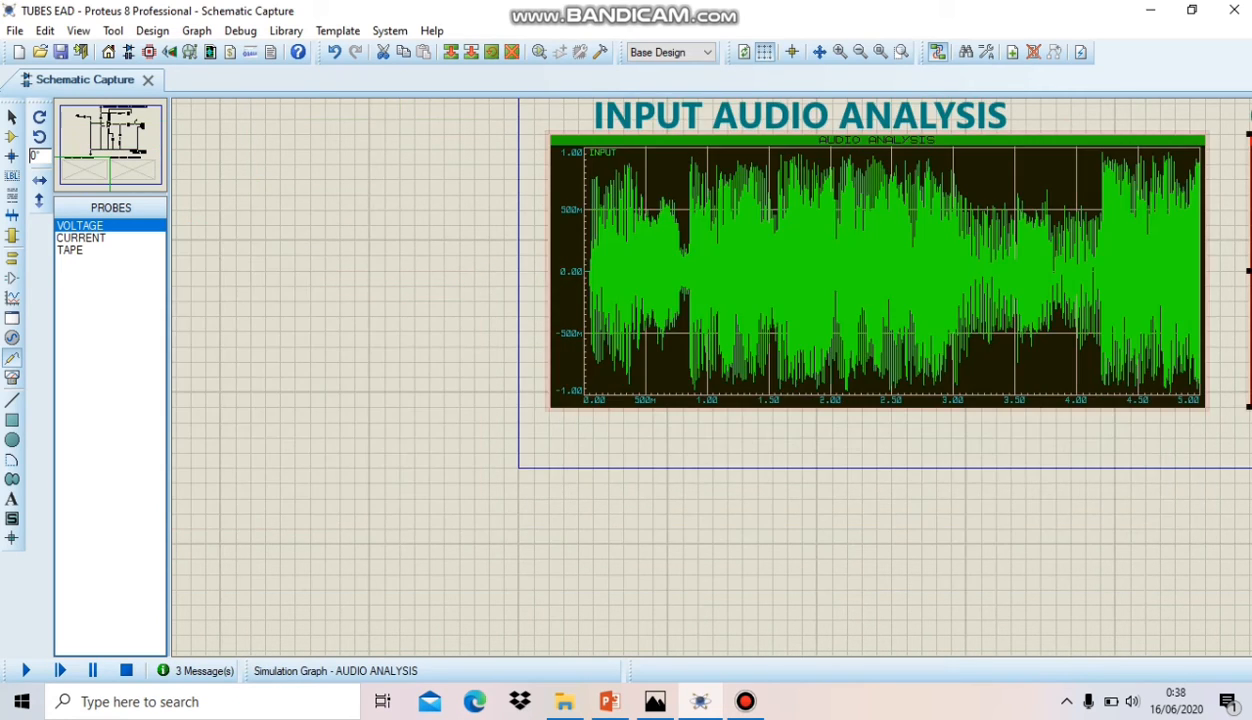
scroll(709, 375, "up", 1)
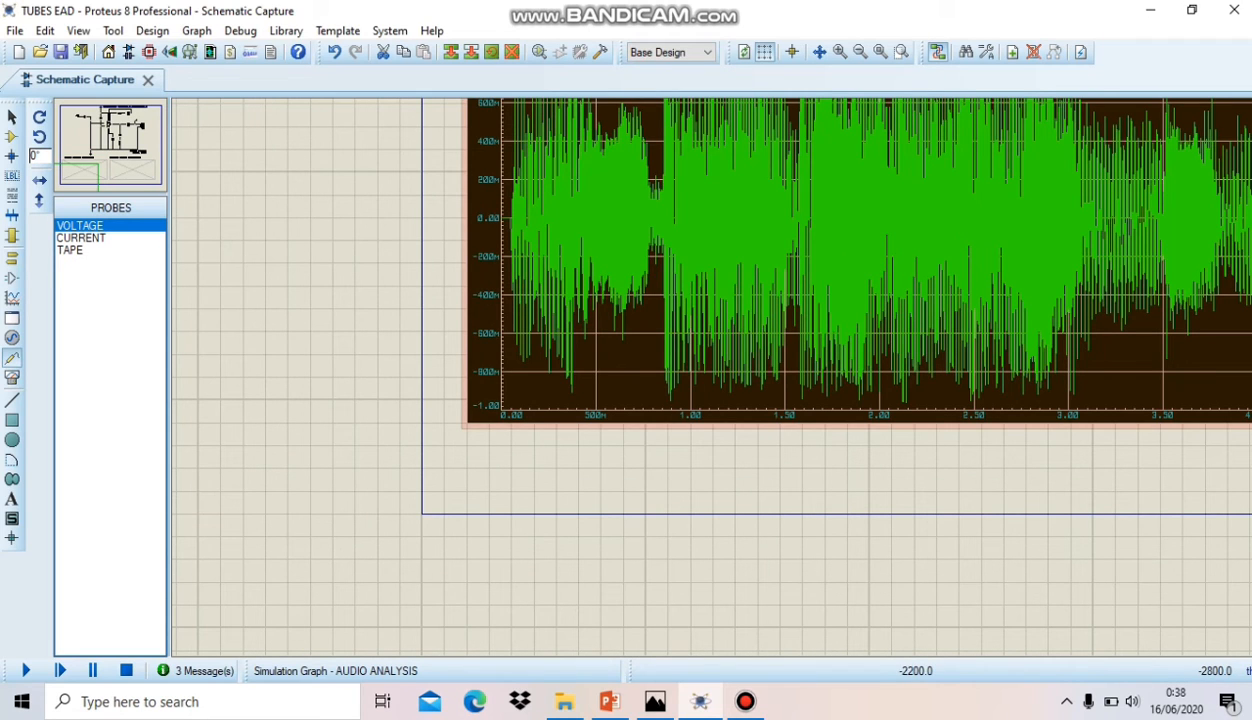
scroll(712, 377, "down", 2)
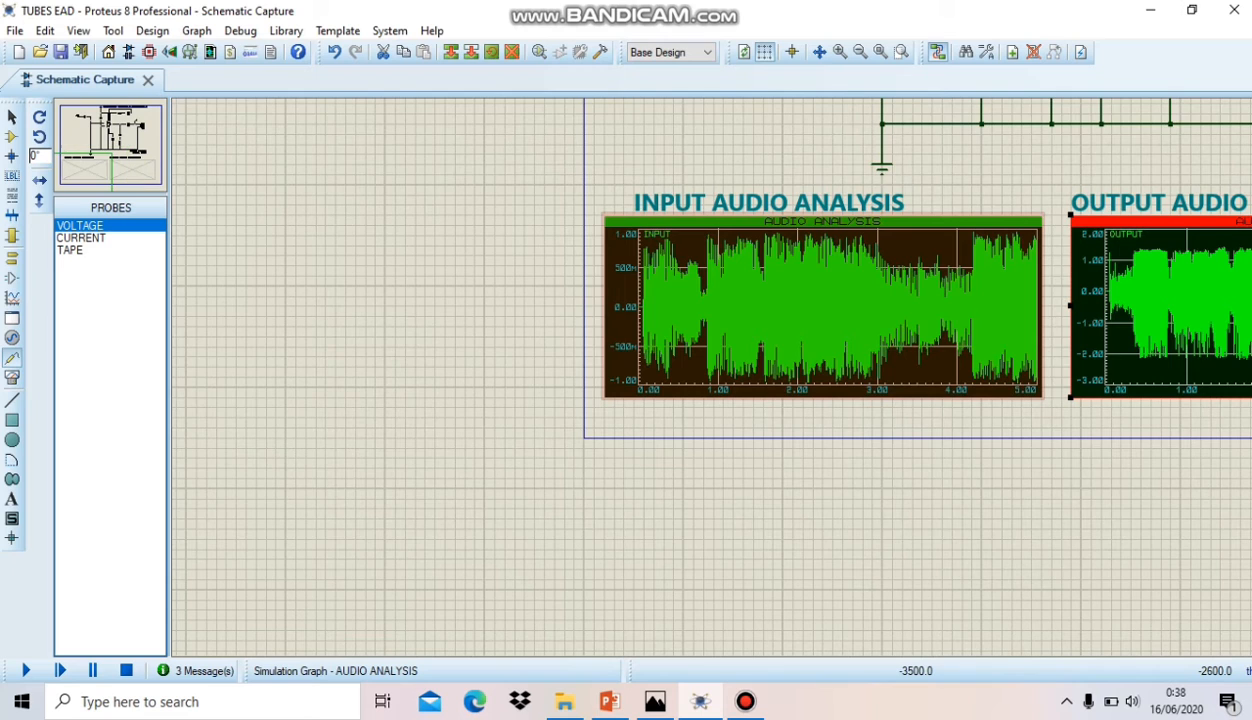
scroll(730, 347, "up", 1)
scroll(731, 370, "up", 1)
scroll(731, 370, "down", 1)
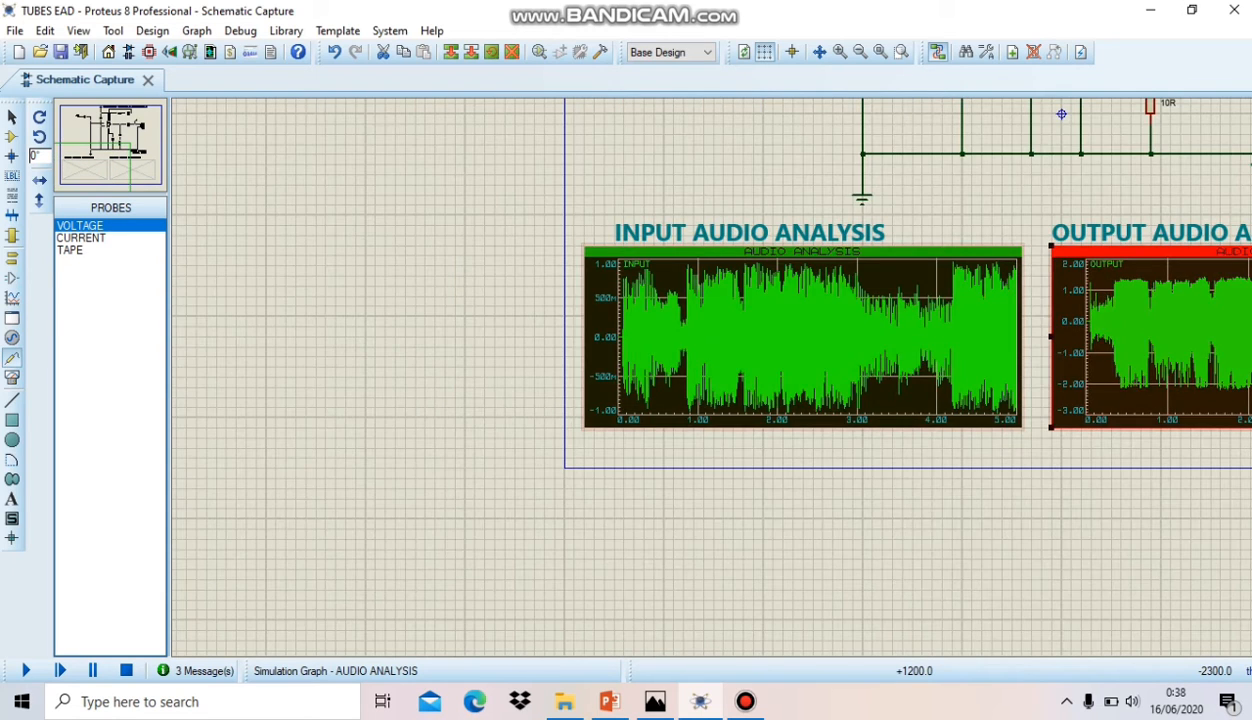
scroll(900, 350, "up", 2)
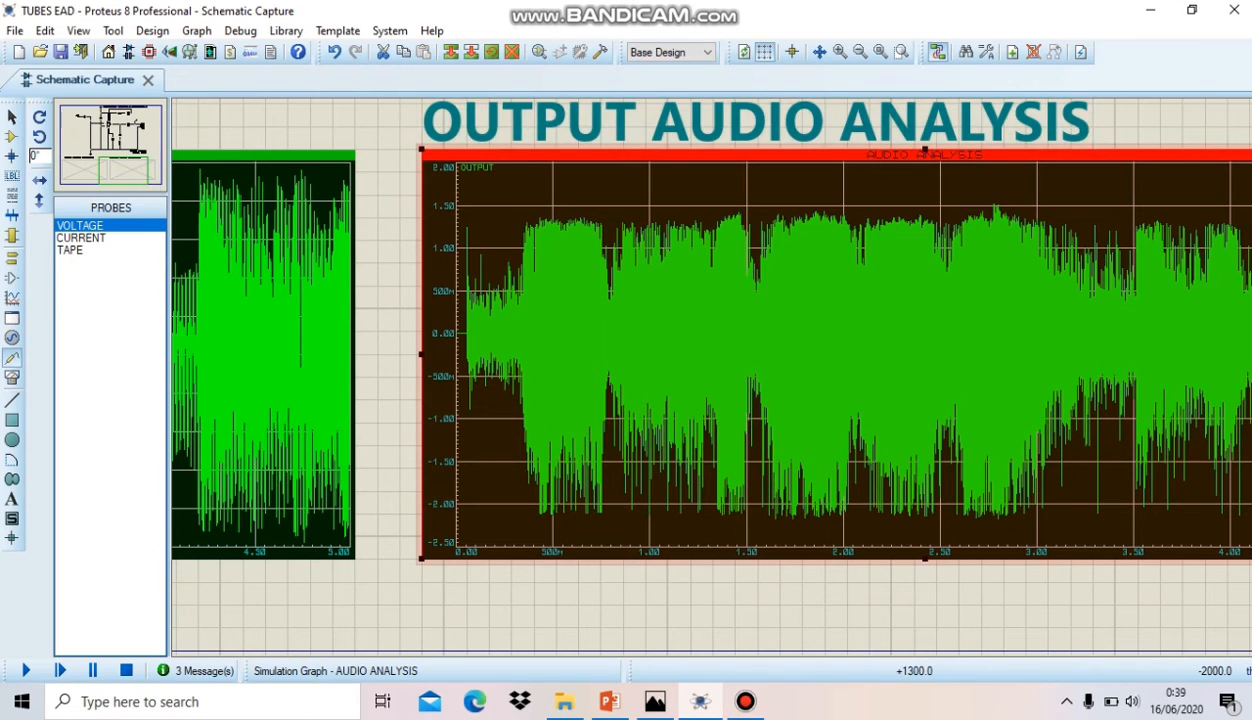
scroll(734, 374, "down", 1)
scroll(714, 377, "down", 1)
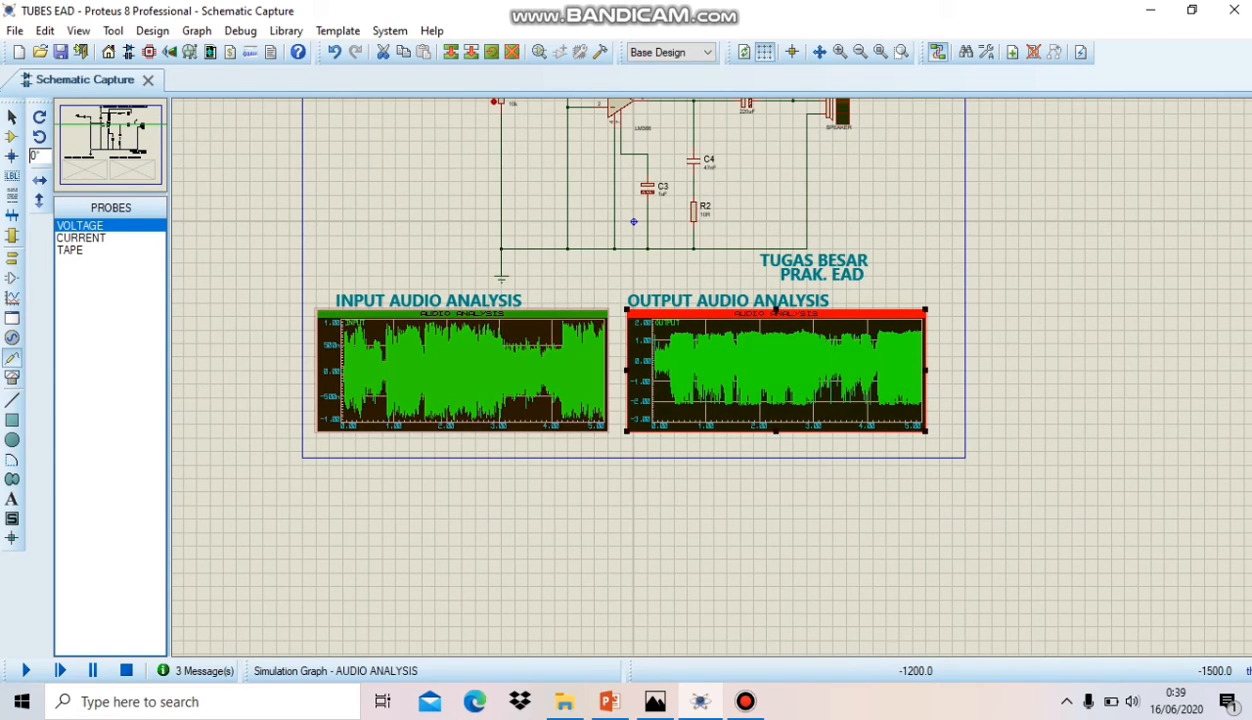
scroll(775, 311, "up", 1)
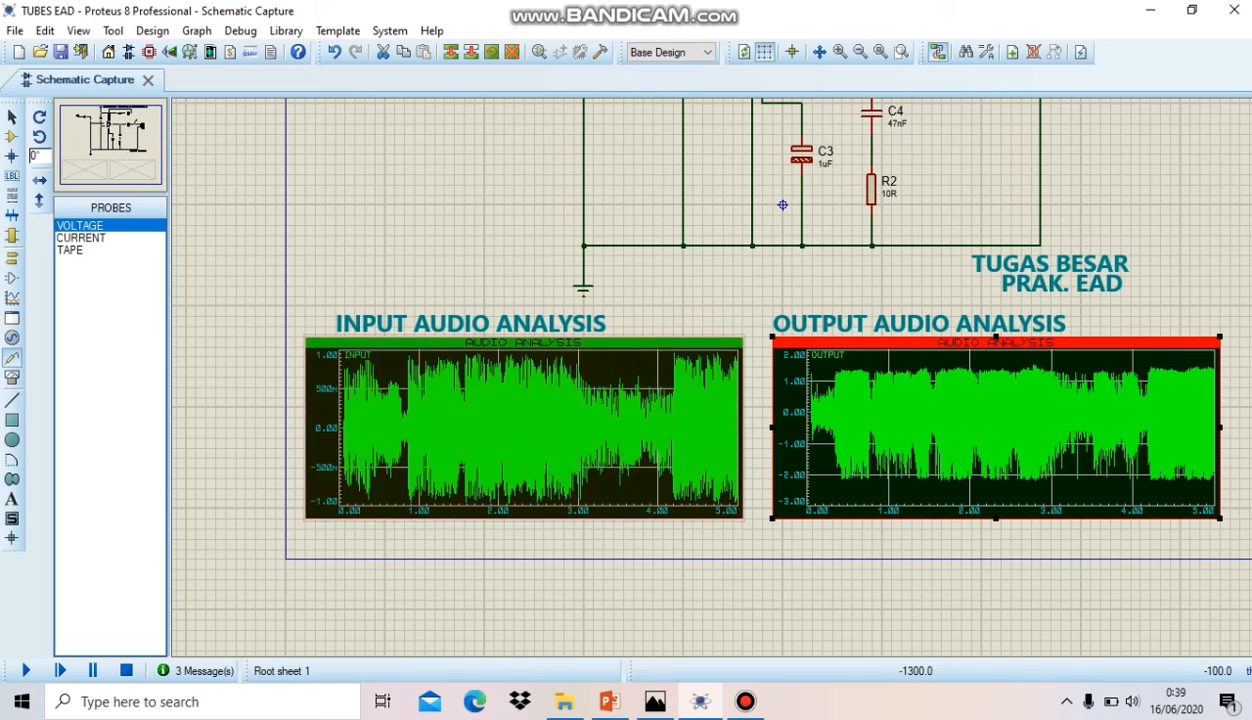
scroll(900, 349, "down", 1)
Raise potentiometer RV1 at the amplifier's input to 100%.
scroll(901, 350, "up", 2)
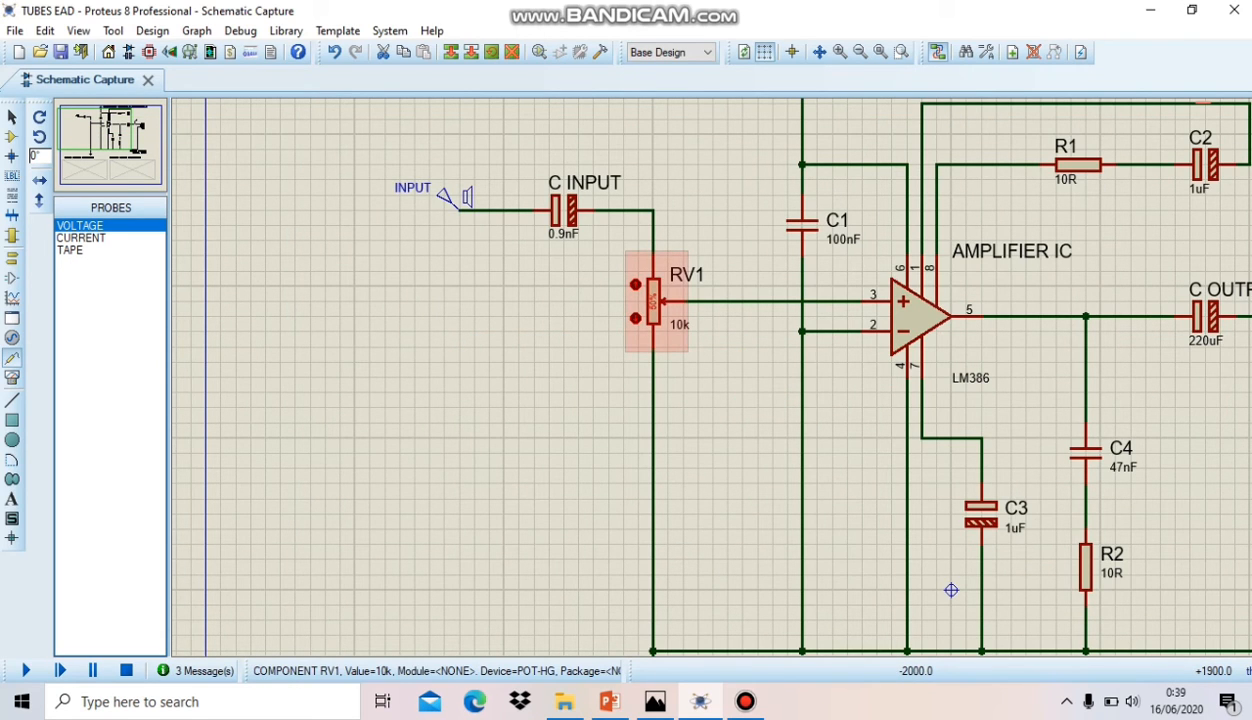
scroll(715, 378, "down", 4)
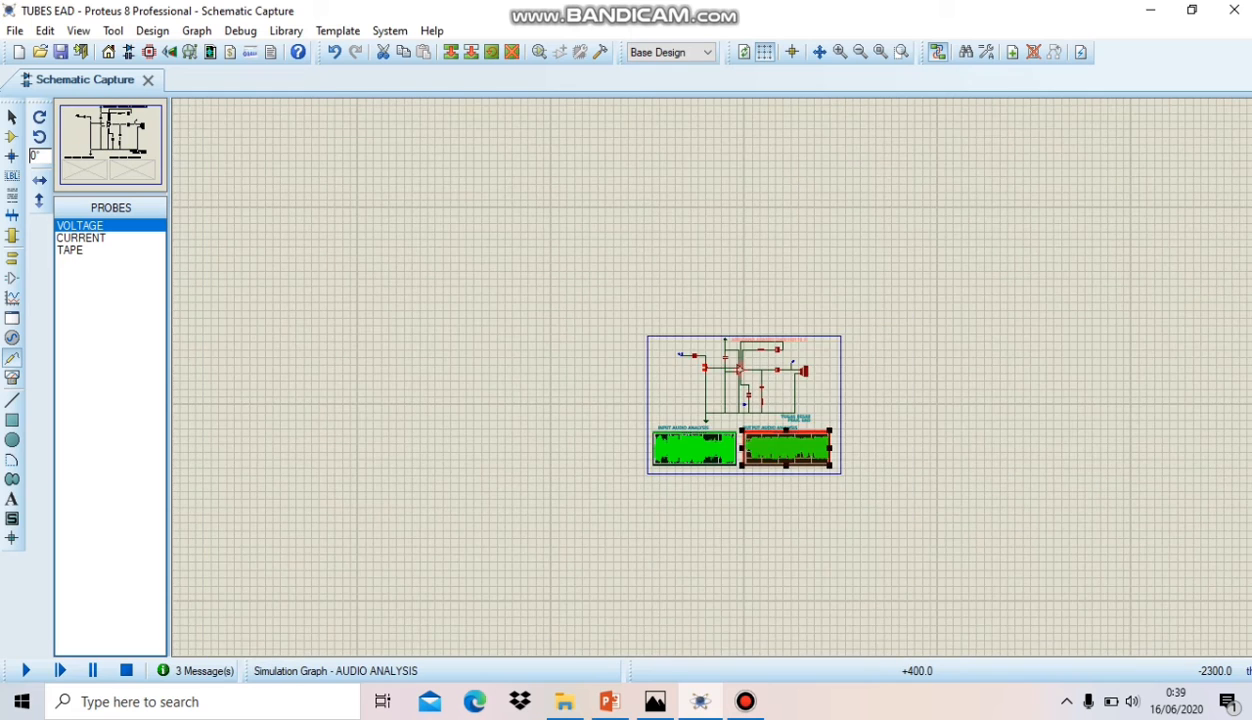
scroll(780, 504, "up", 2)
scroll(786, 336, "up", 1)
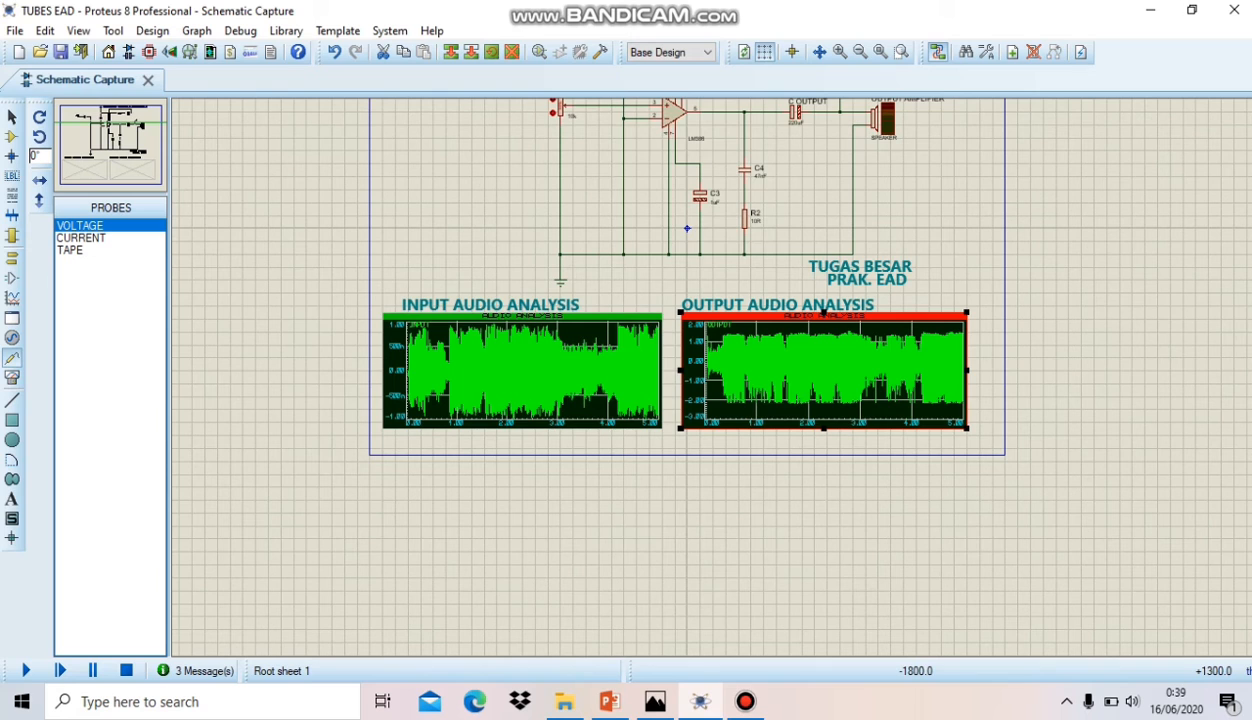
scroll(686, 228, "up", 1)
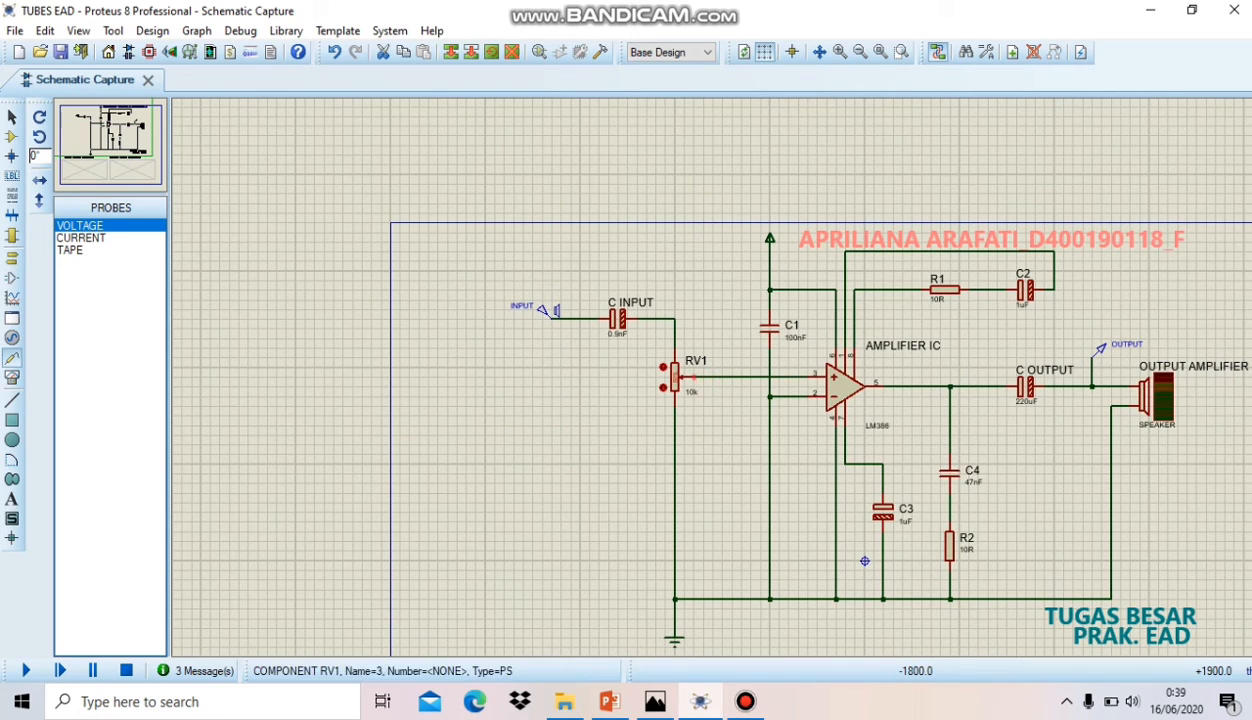
left_click(663, 367)
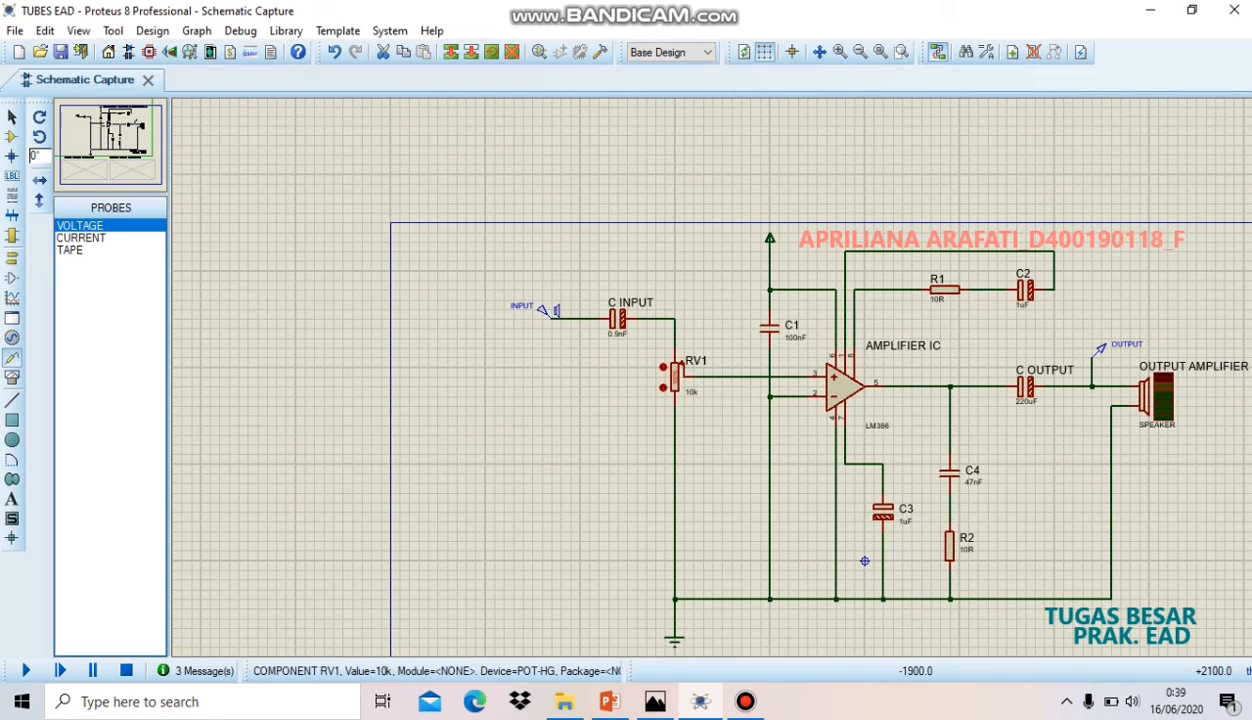
Simulate the INPUT AUDIO ANALYSIS graph again with the changed potentiometer setting.
scroll(865, 561, "down", 2)
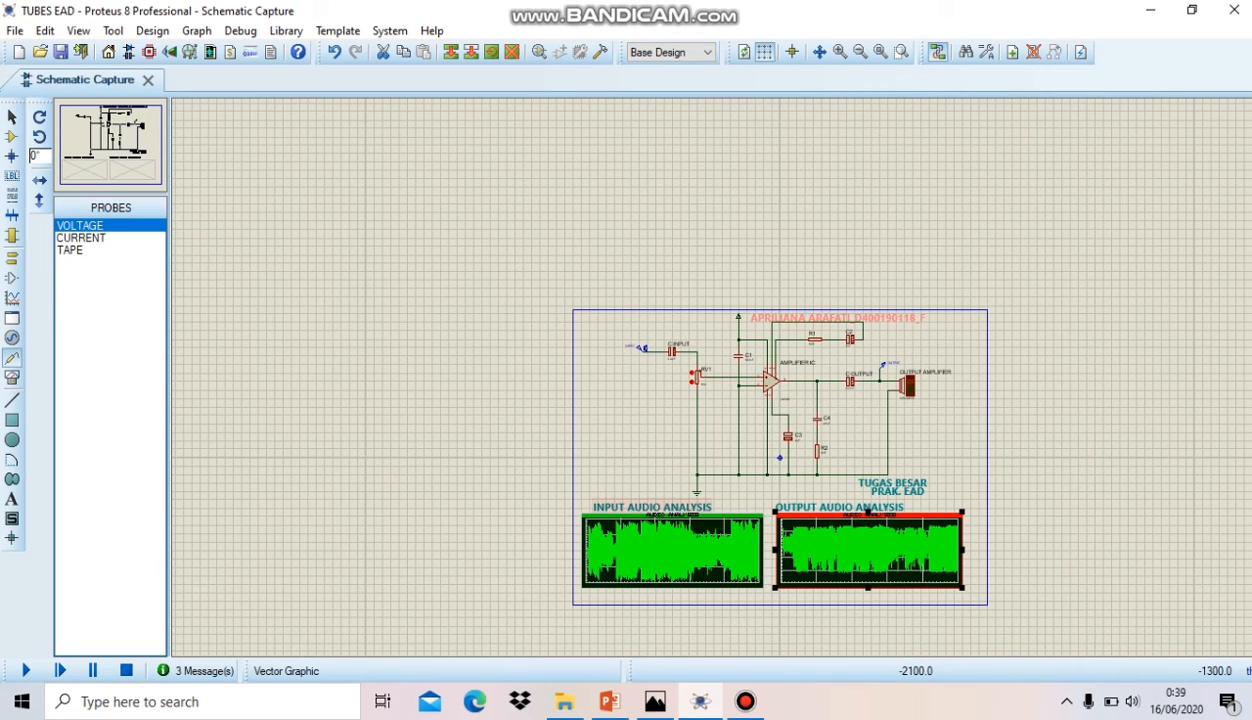
scroll(681, 378, "up", 1)
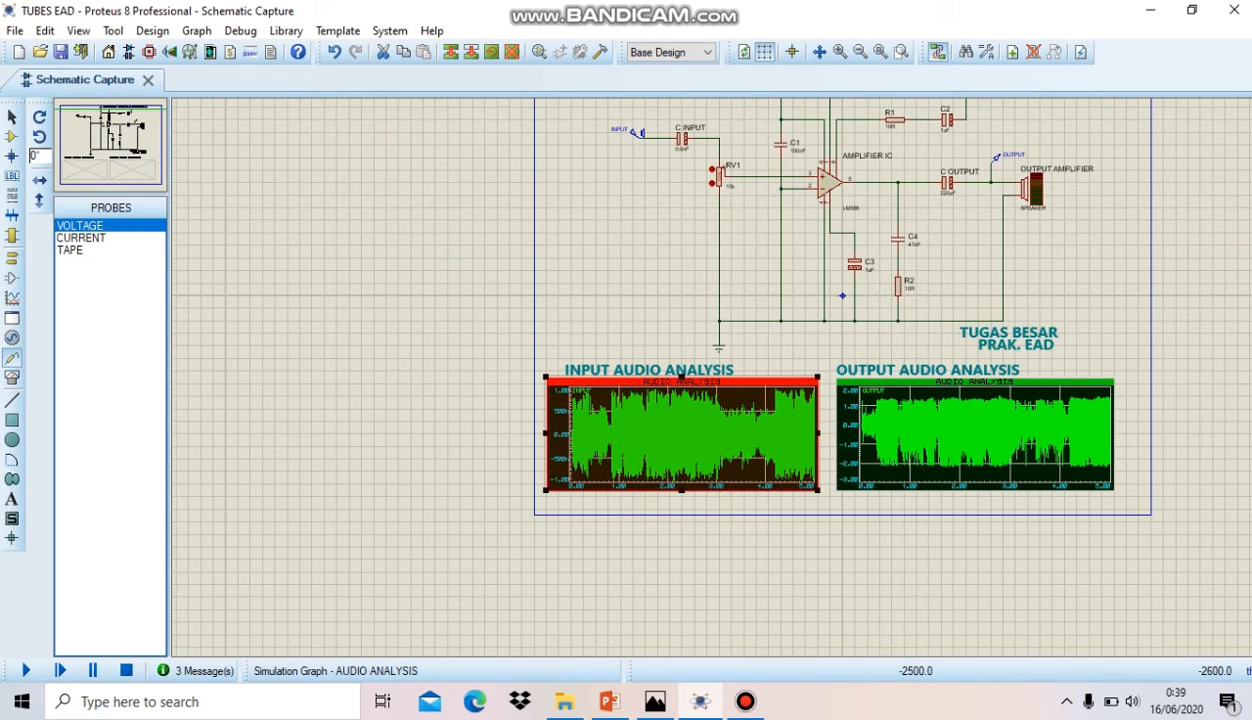
scroll(681, 379, "up", 1)
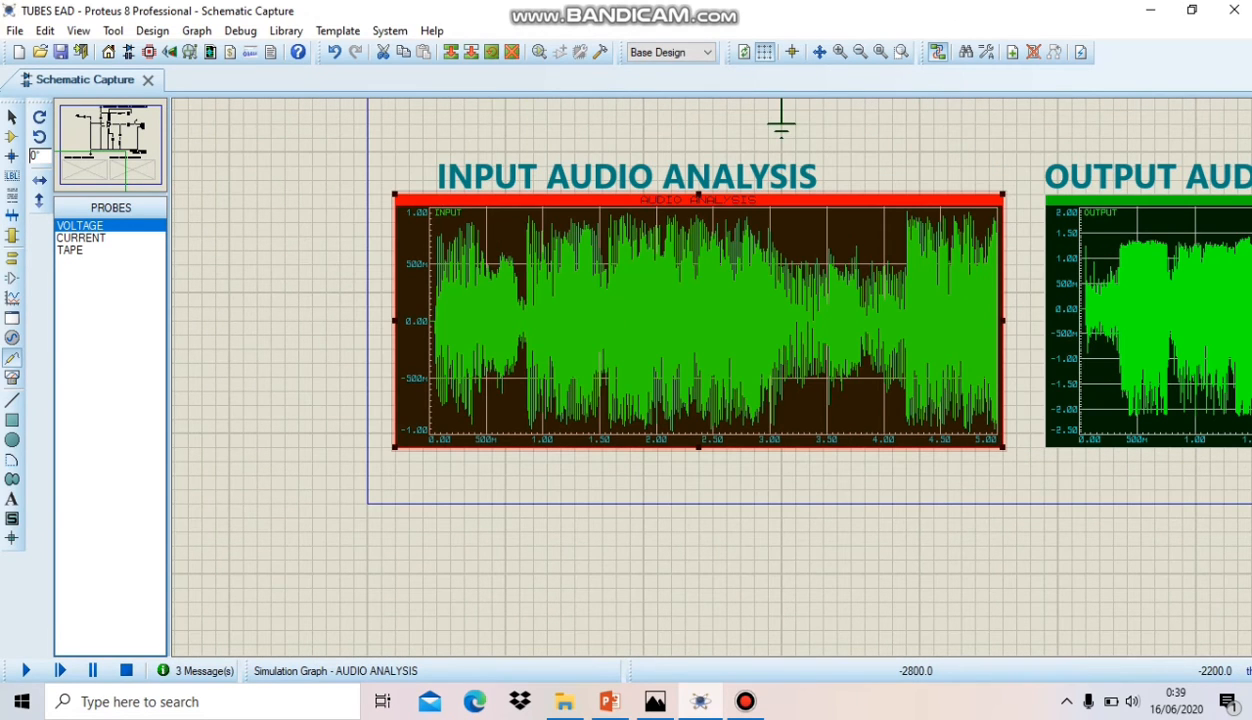
right_click(695, 263)
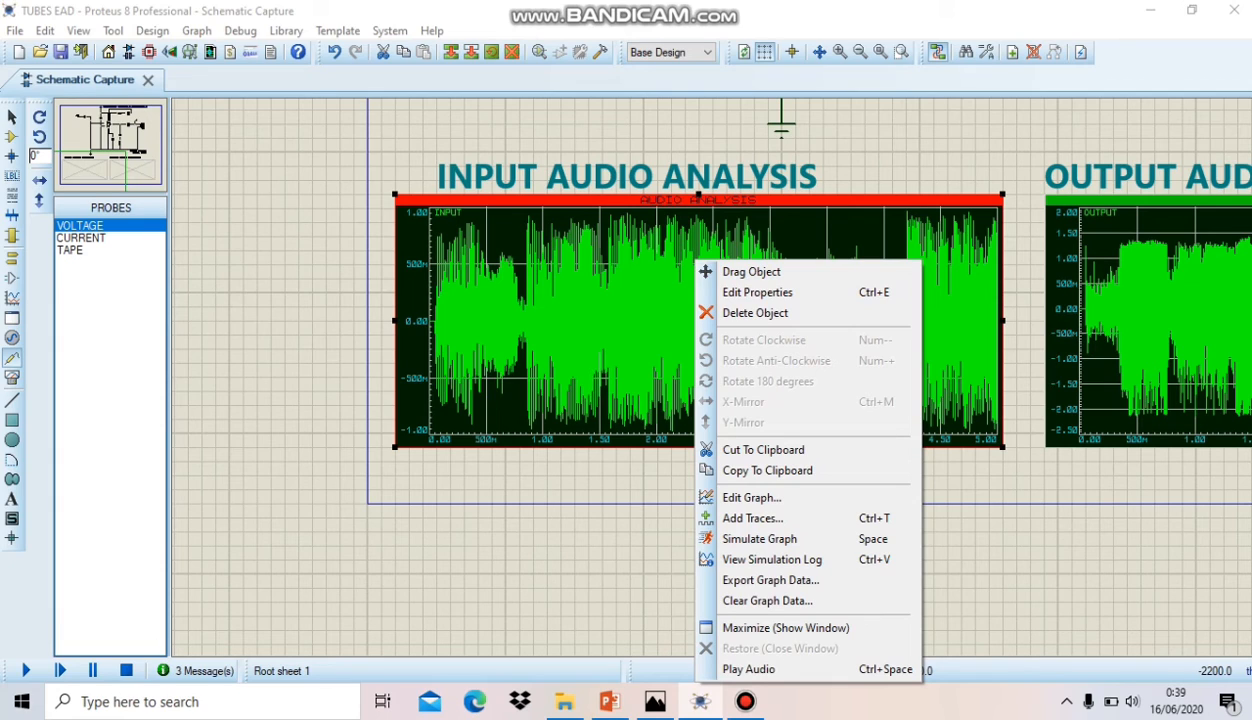
left_click(670, 329)
right_click(695, 263)
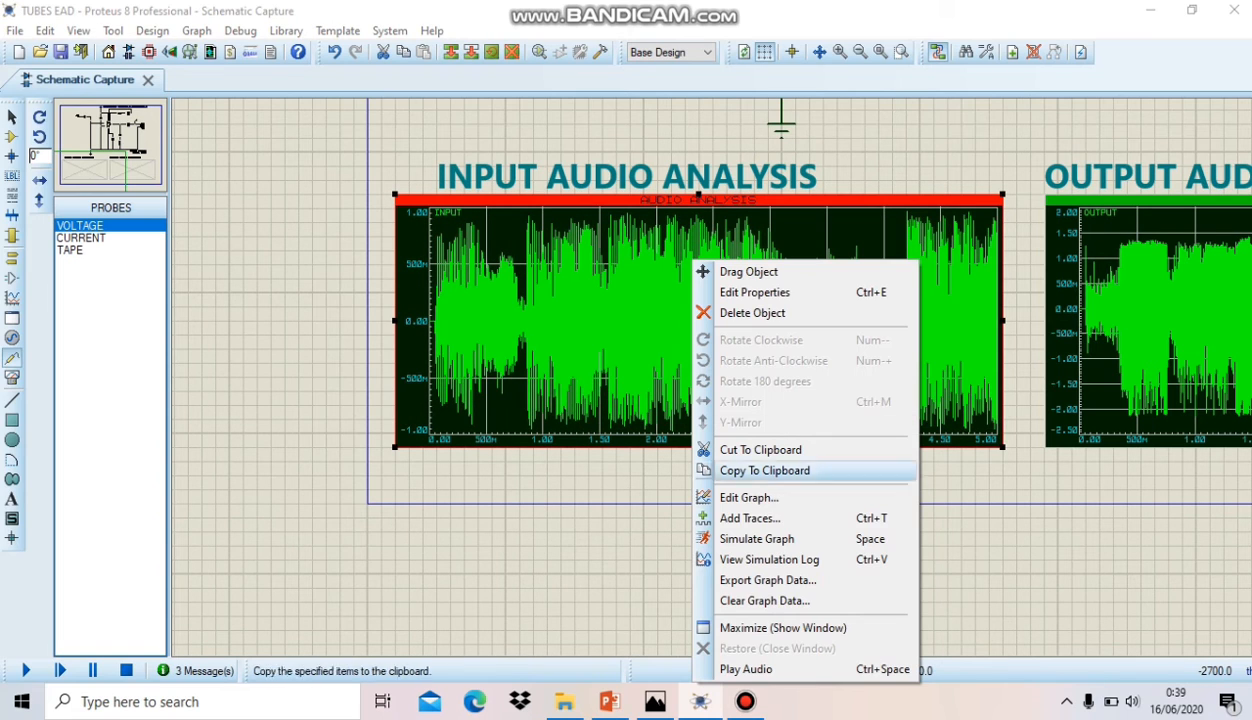
left_click(757, 539)
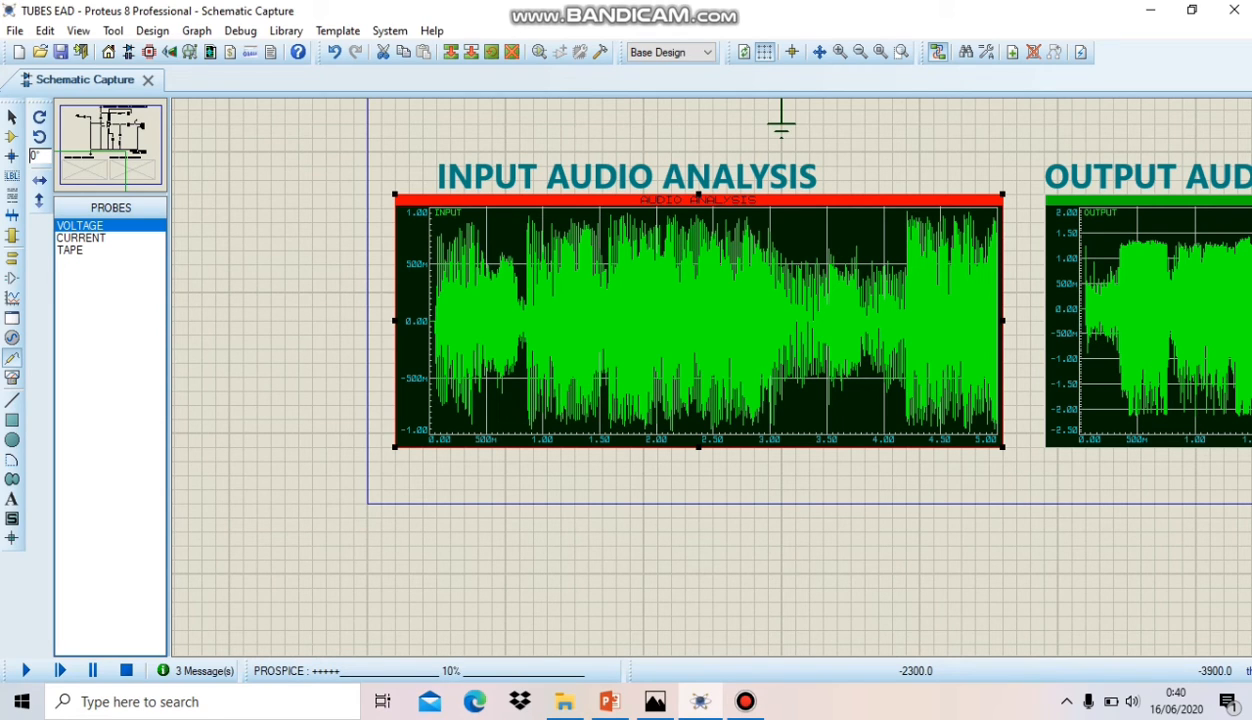
left_click(745, 702)
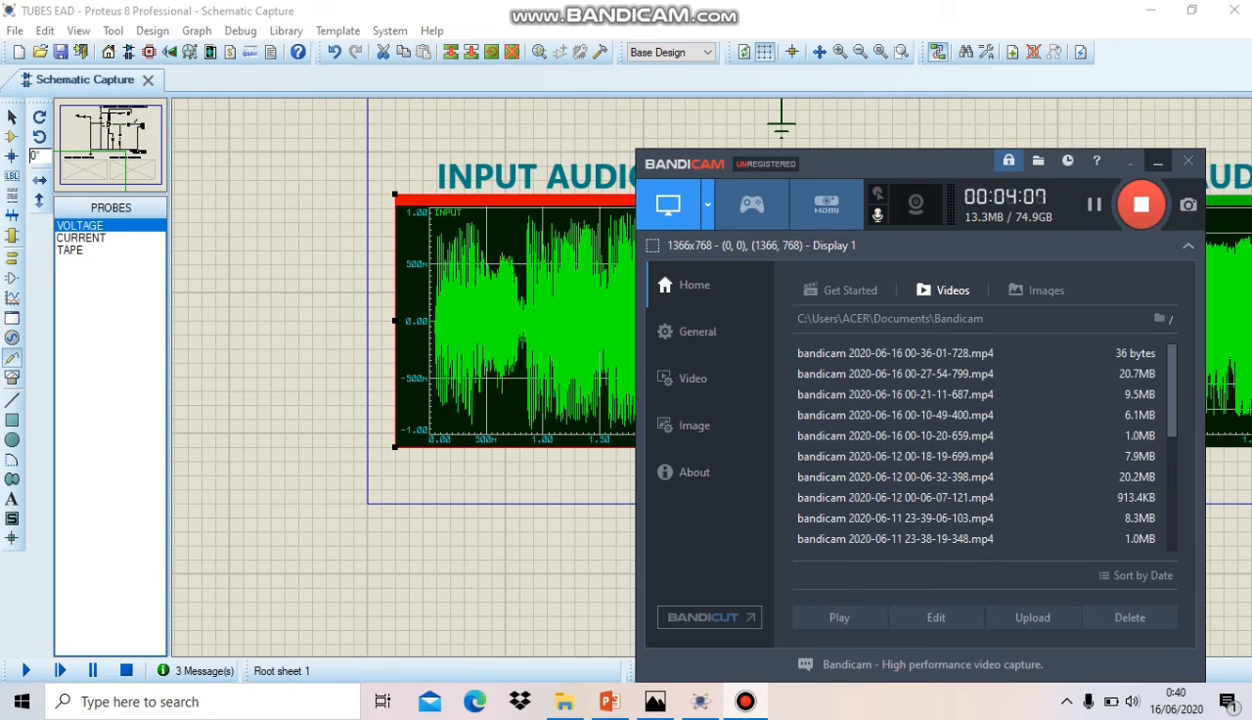
left_click(1157, 161)
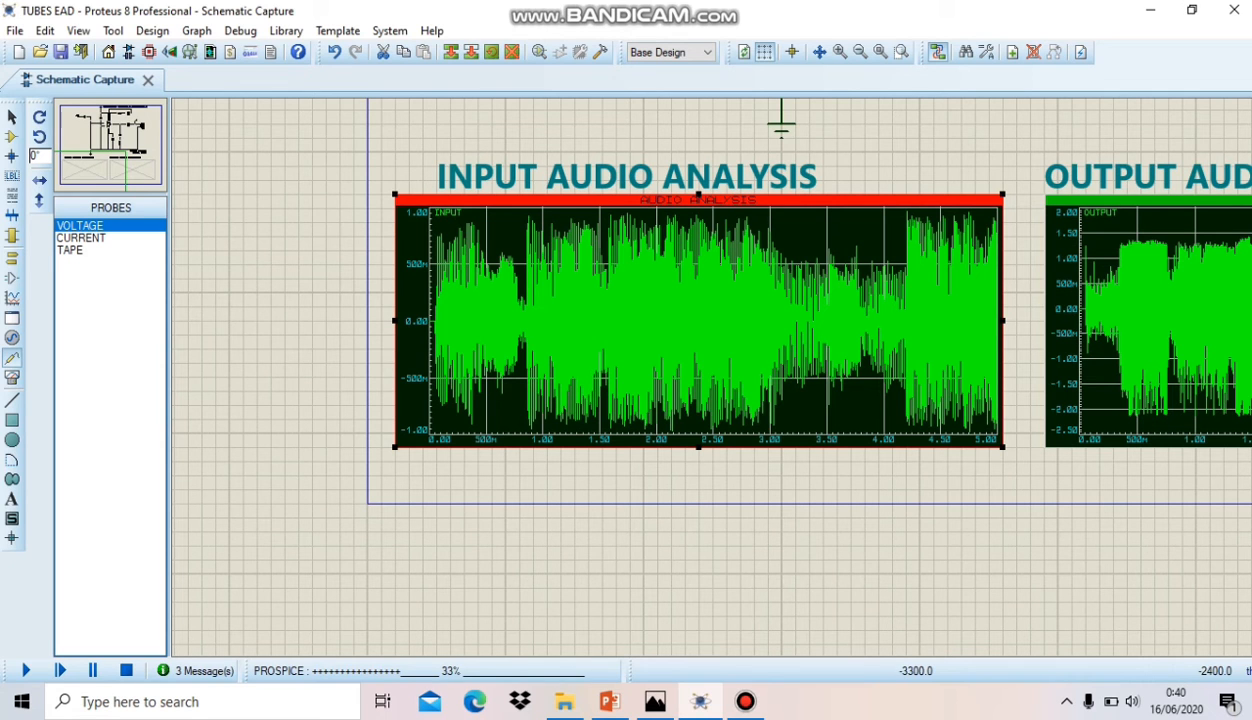
Check potentiometer RV1's setting in the circuit and view both audio analysis graphs while the simulation runs.
scroll(742, 112, "down", 2)
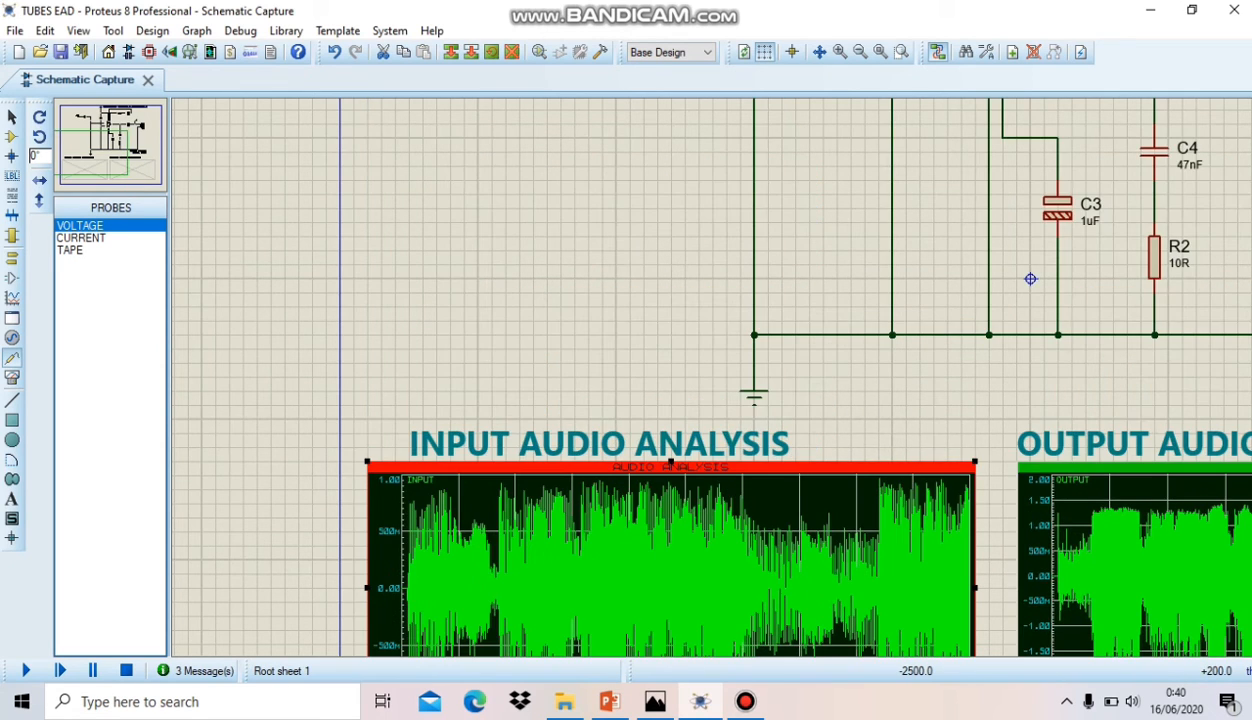
scroll(713, 198, "up", 1)
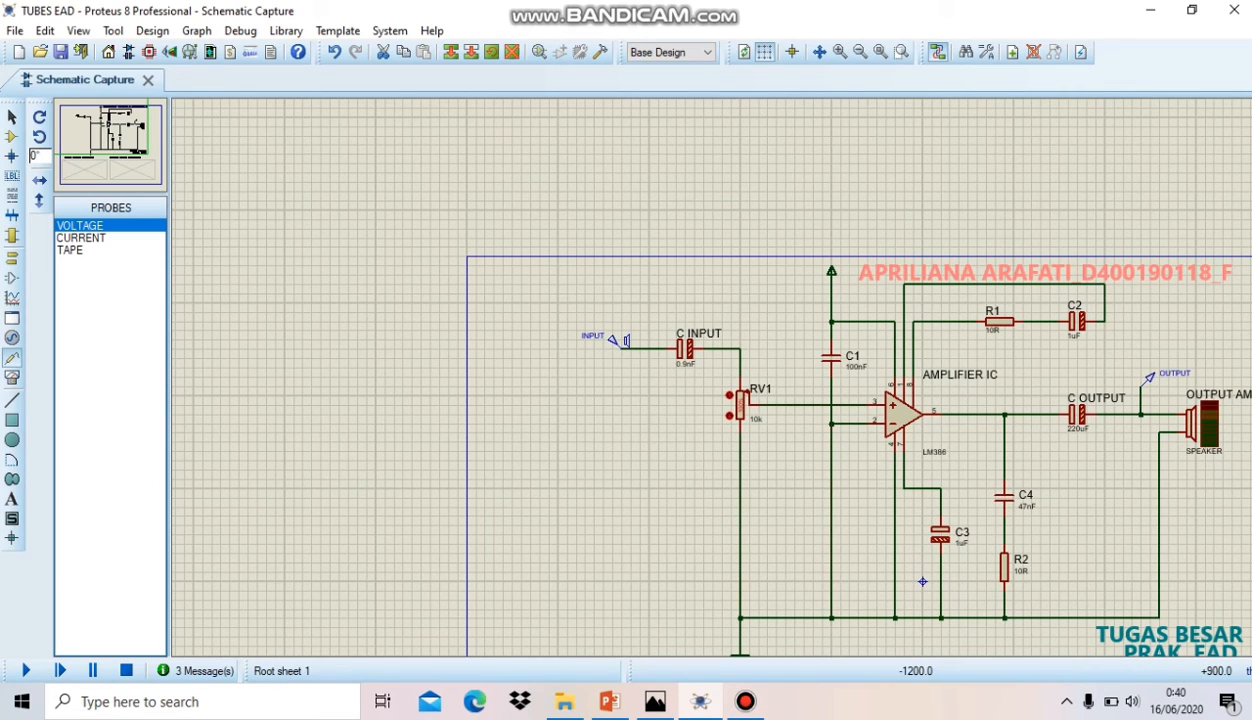
scroll(922, 581, "up", 1)
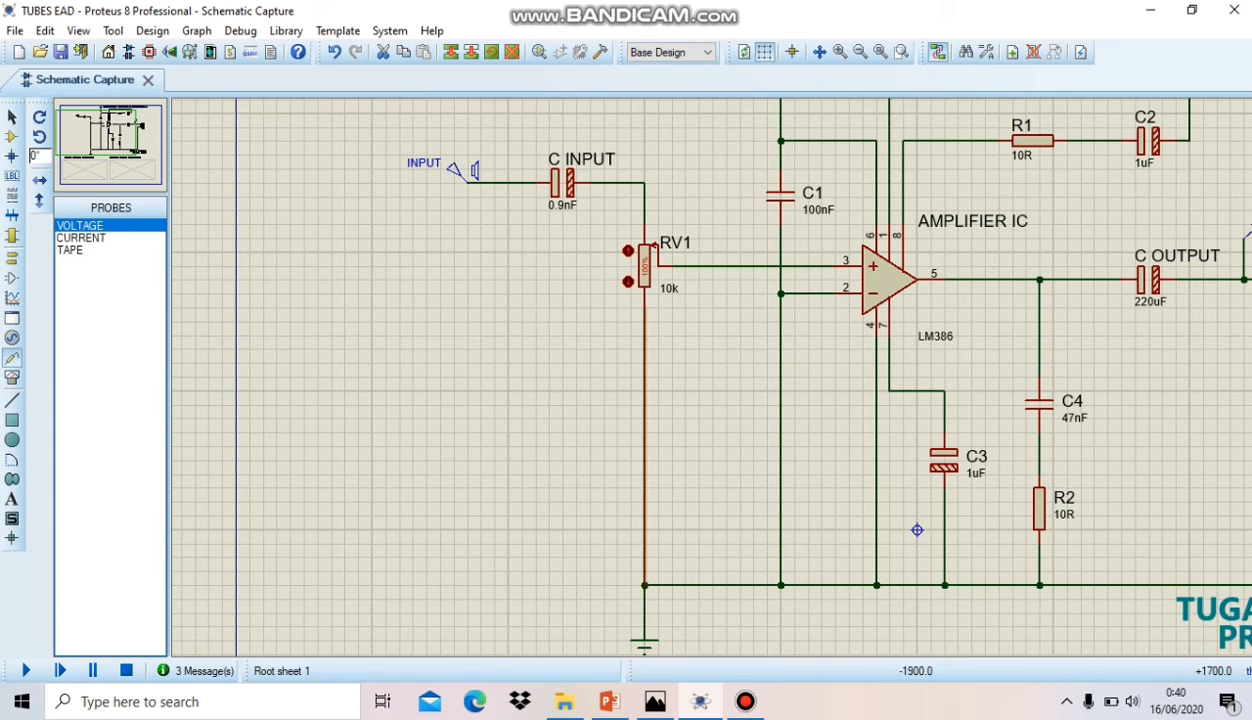
scroll(914, 522, "down", 1)
scroll(848, 479, "down", 1)
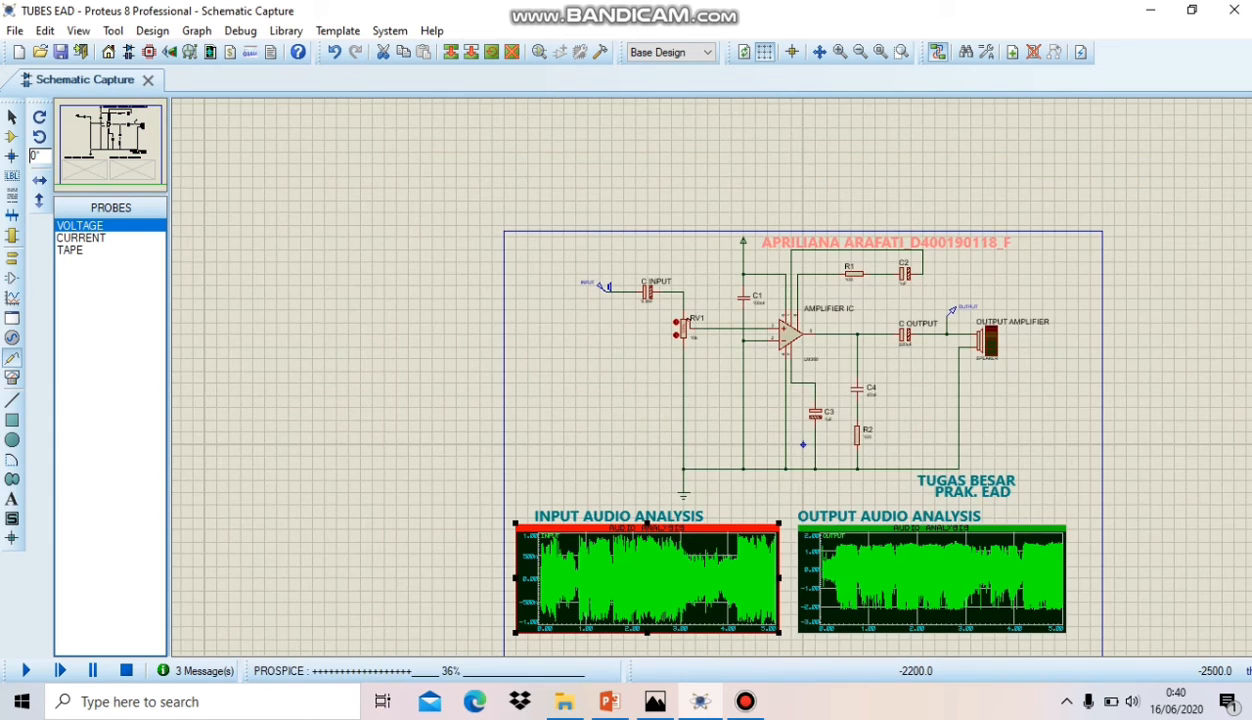
scroll(711, 383, "up", 2)
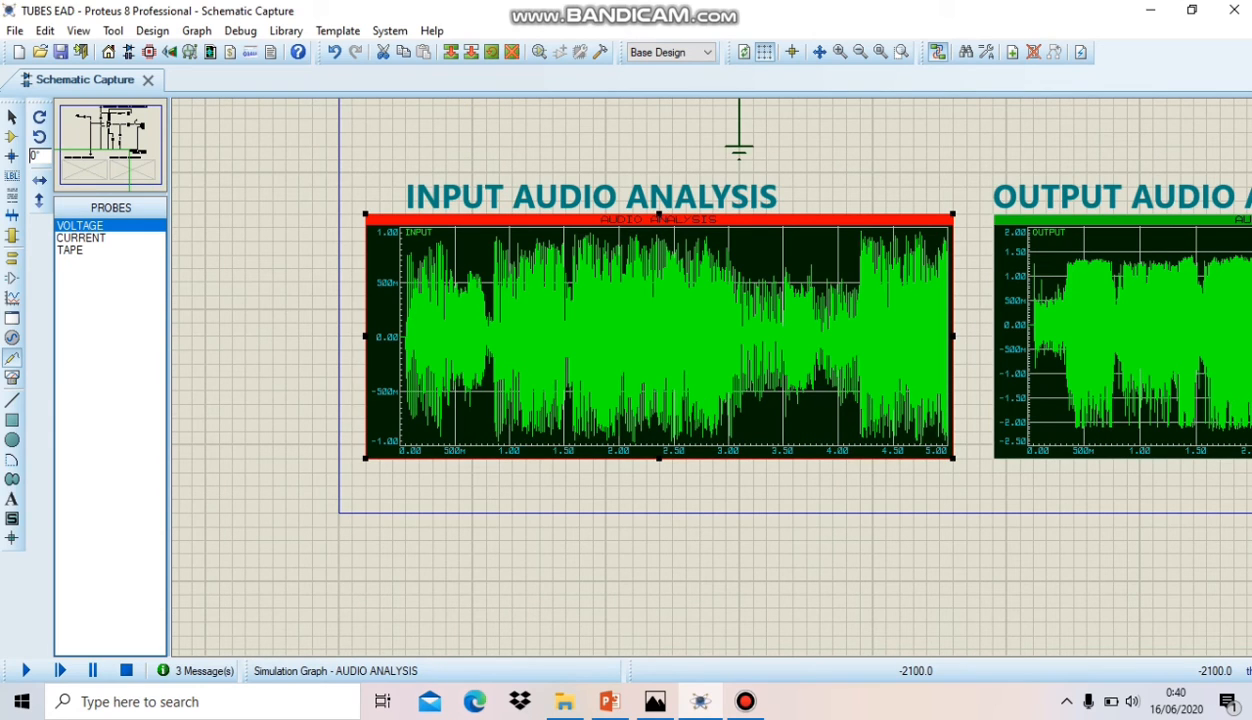
key("space")
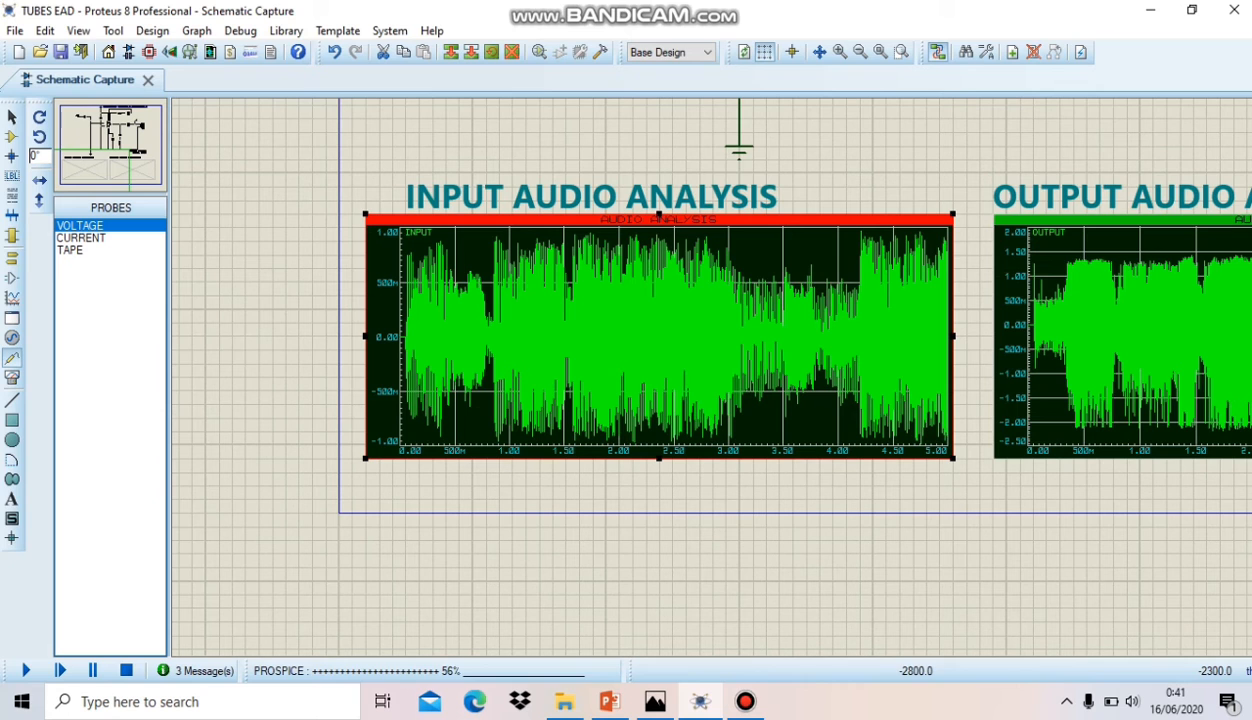
scroll(658, 214, "down", 1)
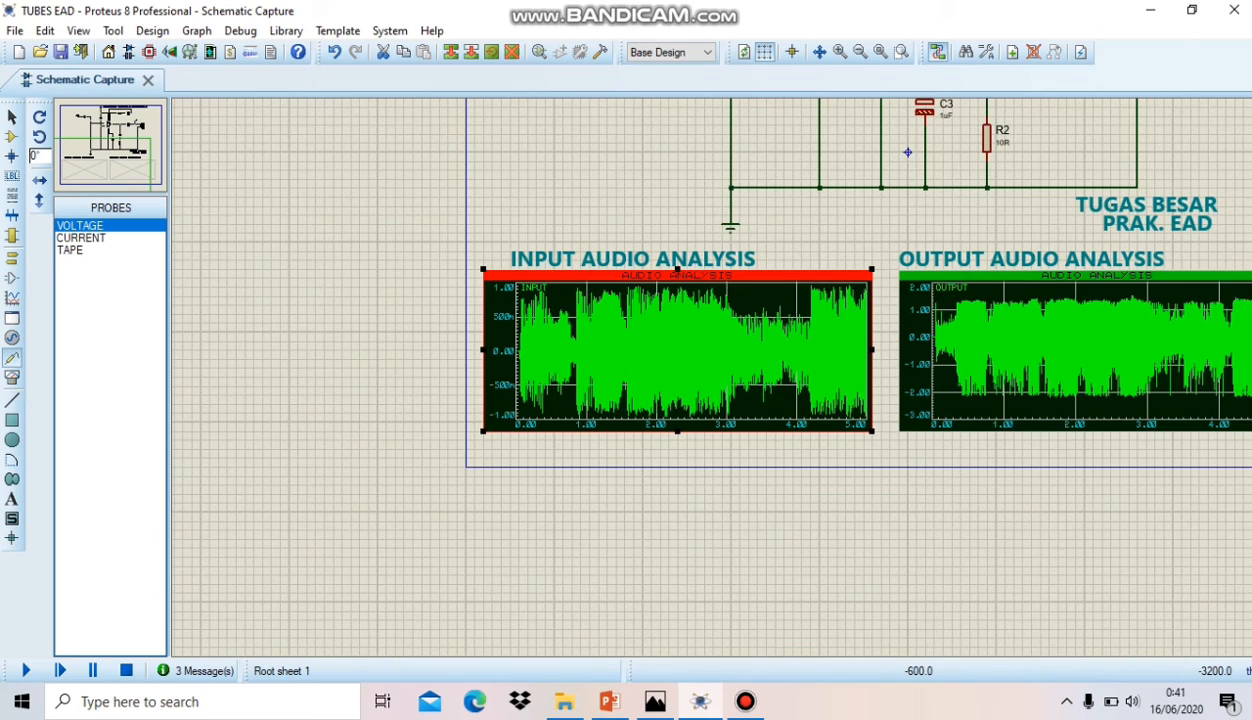
Examine the re-simulated INPUT AUDIO ANALYSIS waveform alongside the existing OUTPUT AUDIO ANALYSIS graph.
scroll(677, 350, "up", 1)
scroll(677, 350, "down", 1)
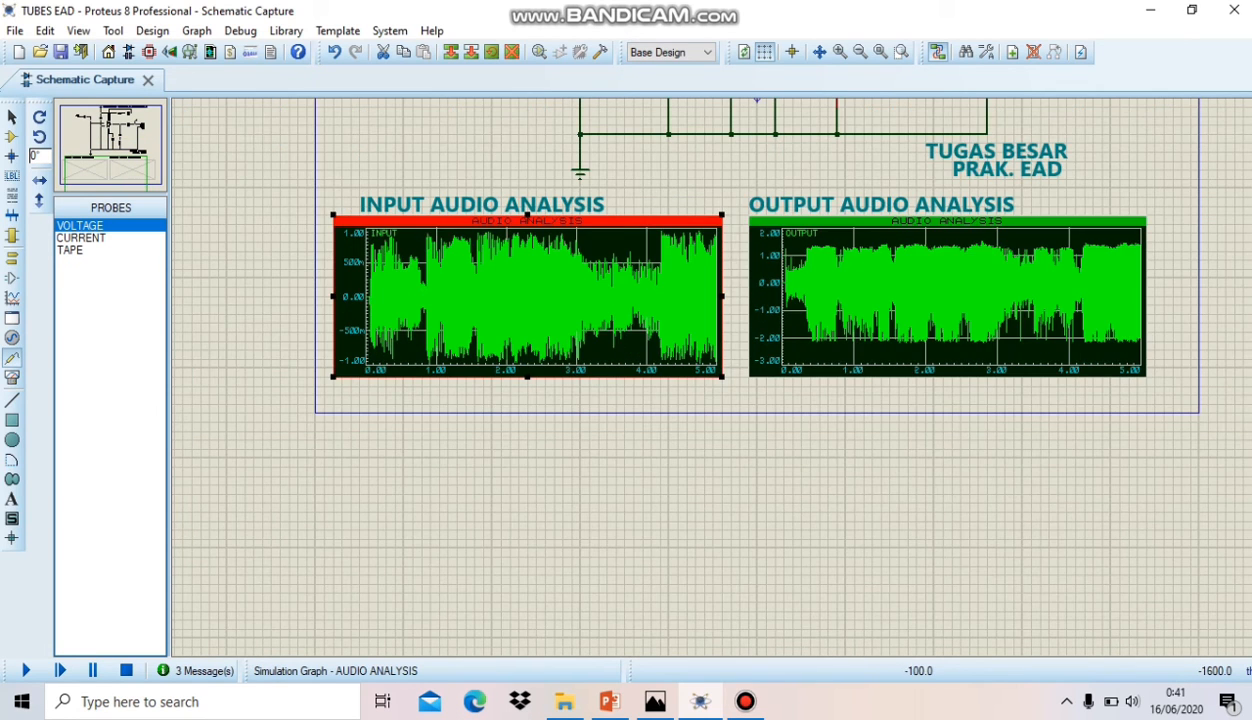
scroll(757, 100, "up", 1)
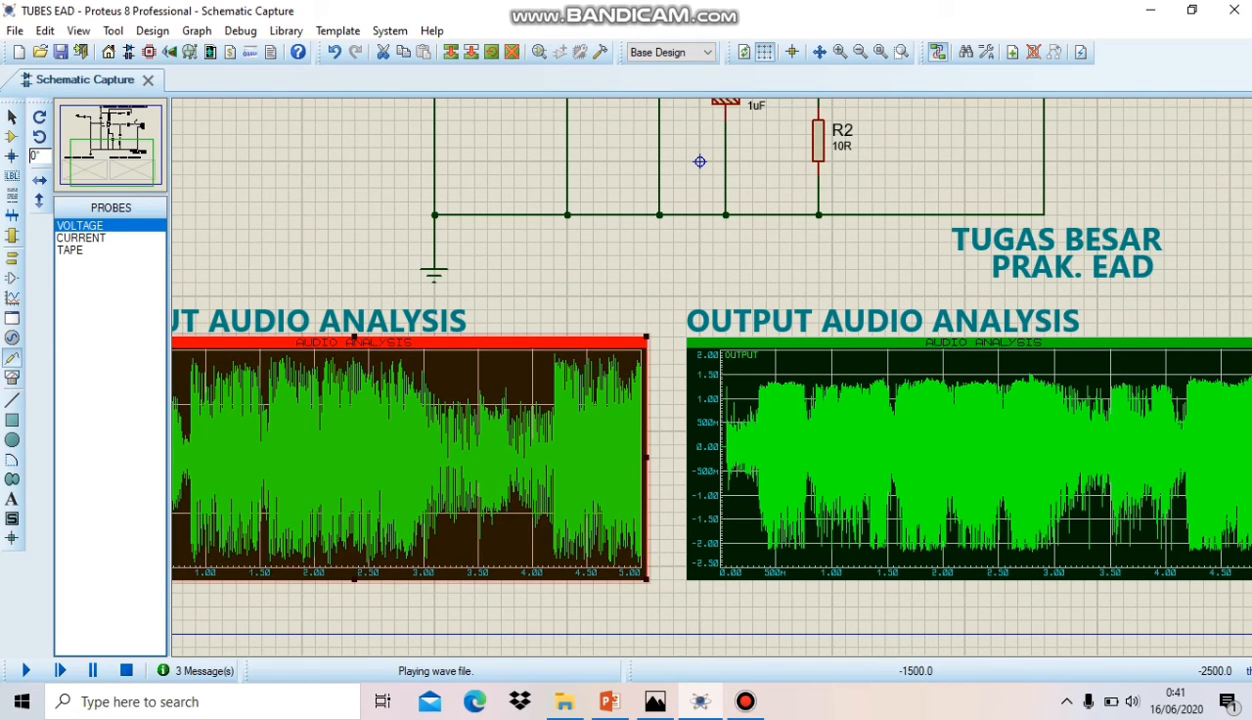
scroll(712, 378, "down", 2)
scroll(513, 457, "up", 2)
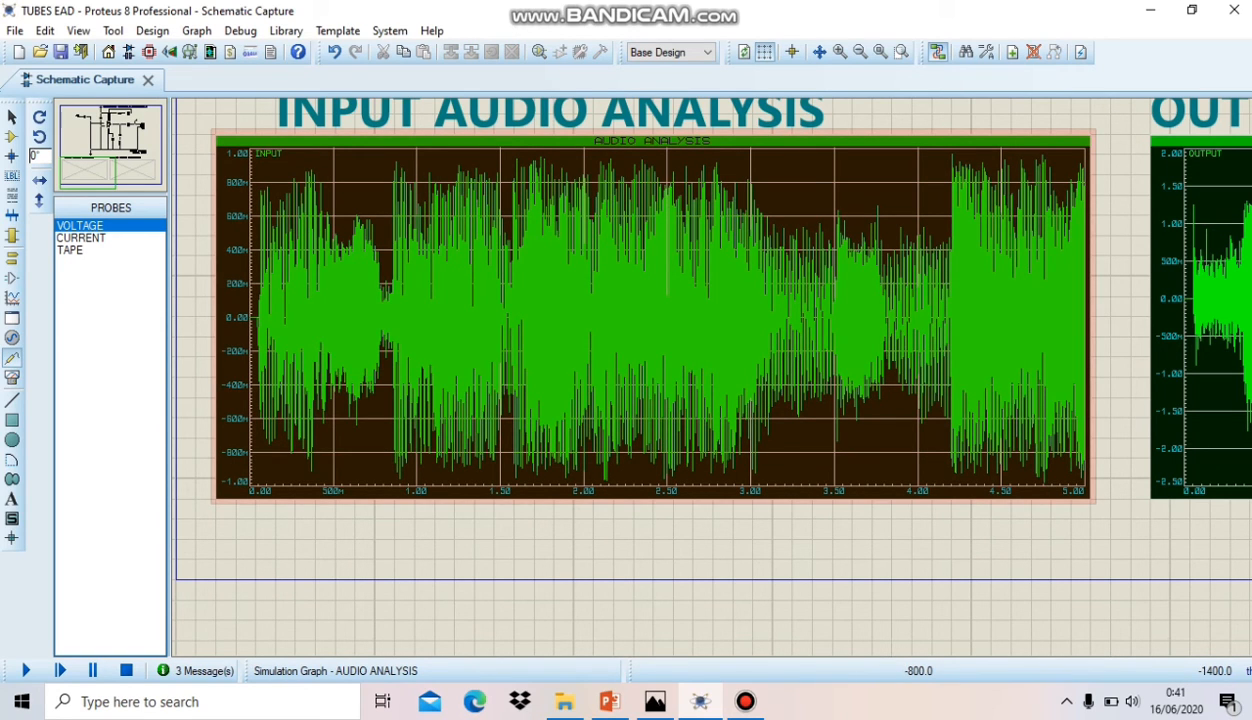
scroll(880, 308, "down", 2)
scroll(1176, 359, "up", 2)
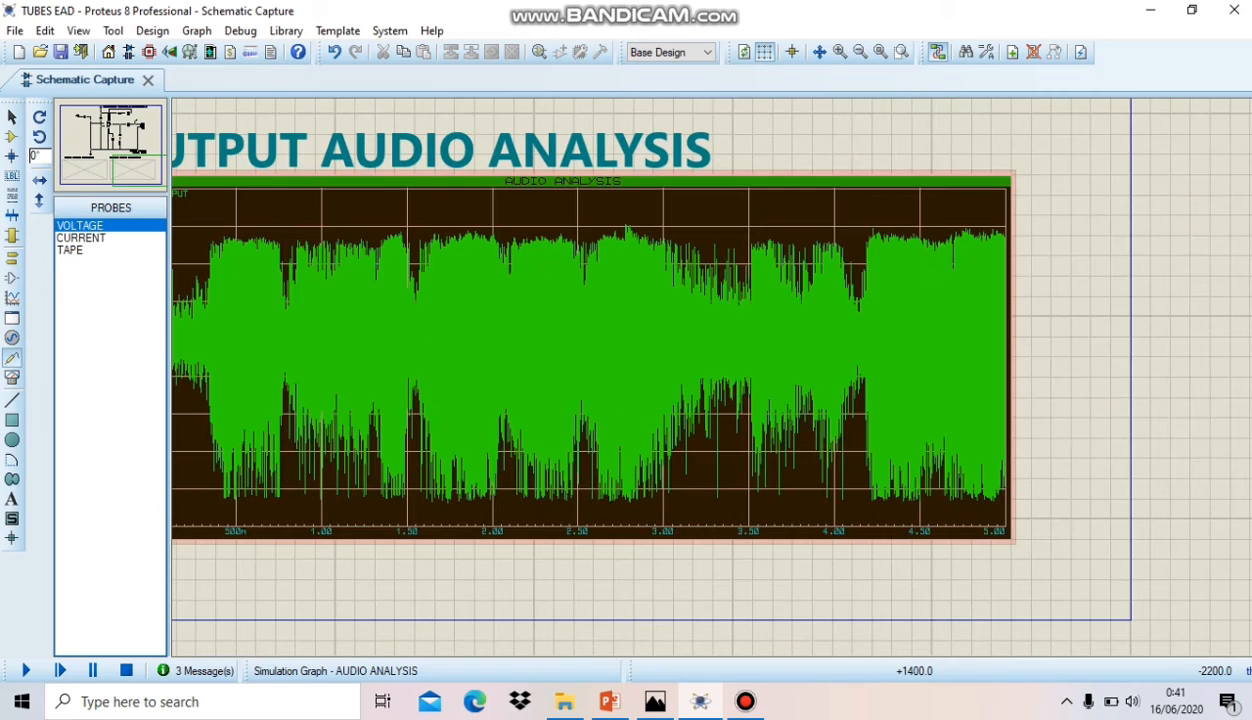
Simulate the OUTPUT AUDIO ANALYSIS graph again with potentiometer RV1 at 100%.
scroll(715, 374, "down", 1)
right_click(612, 244)
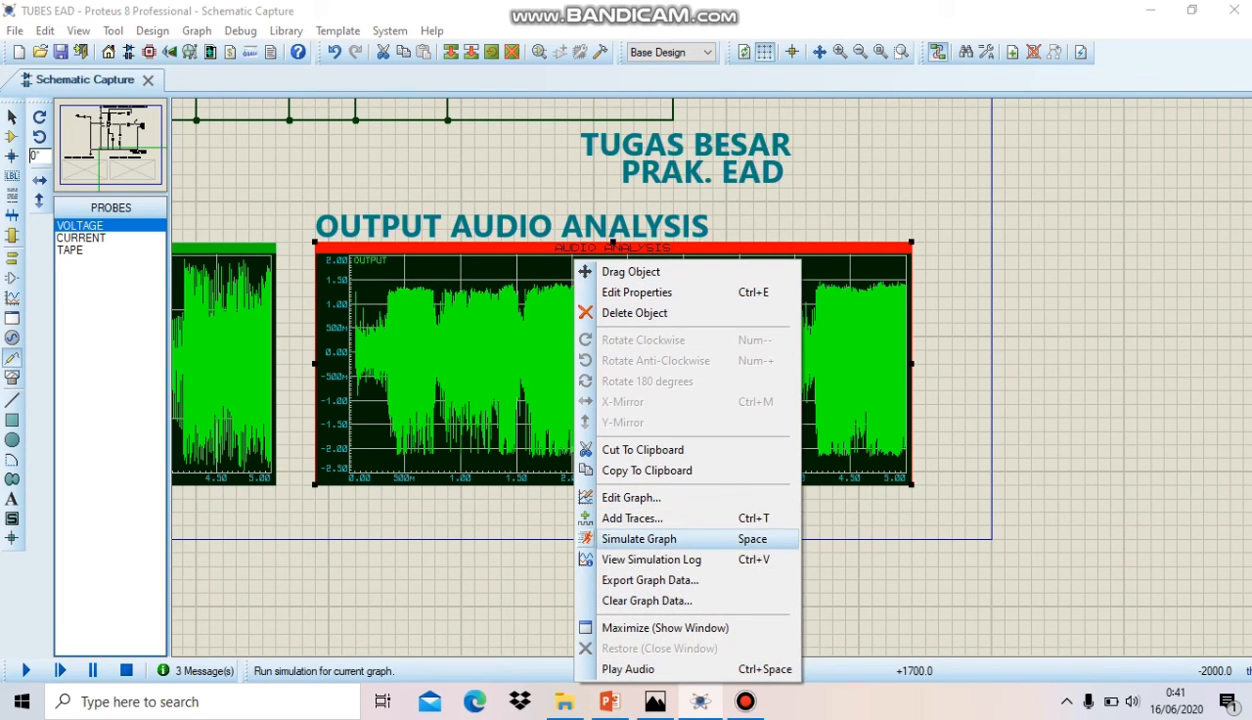
key("Return")
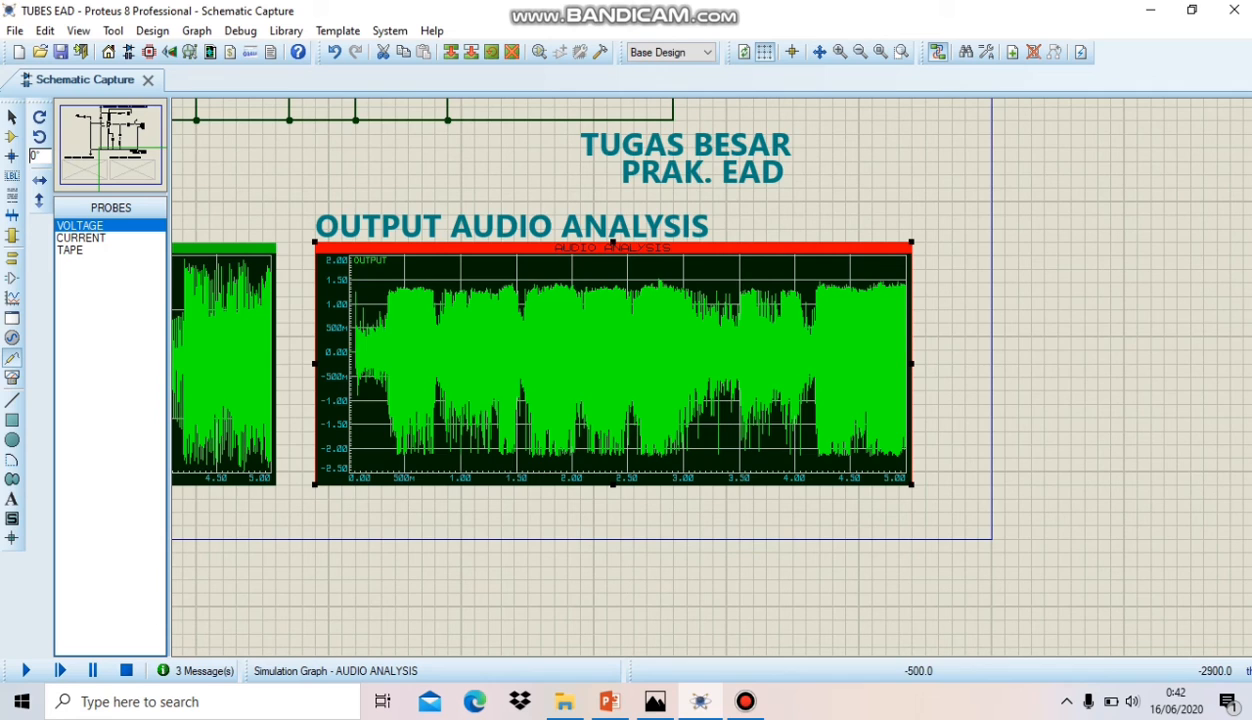
scroll(250, 400, "down", 2)
scroll(429, 350, "up", 1)
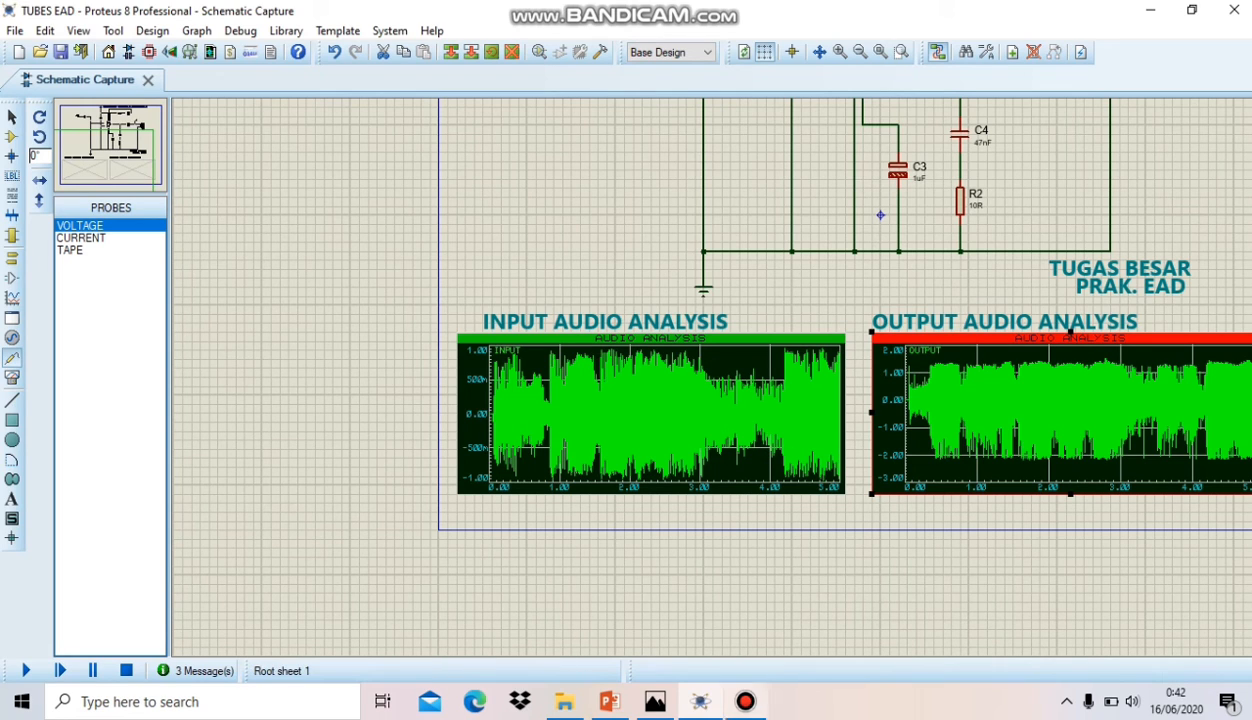
left_click(745, 701)
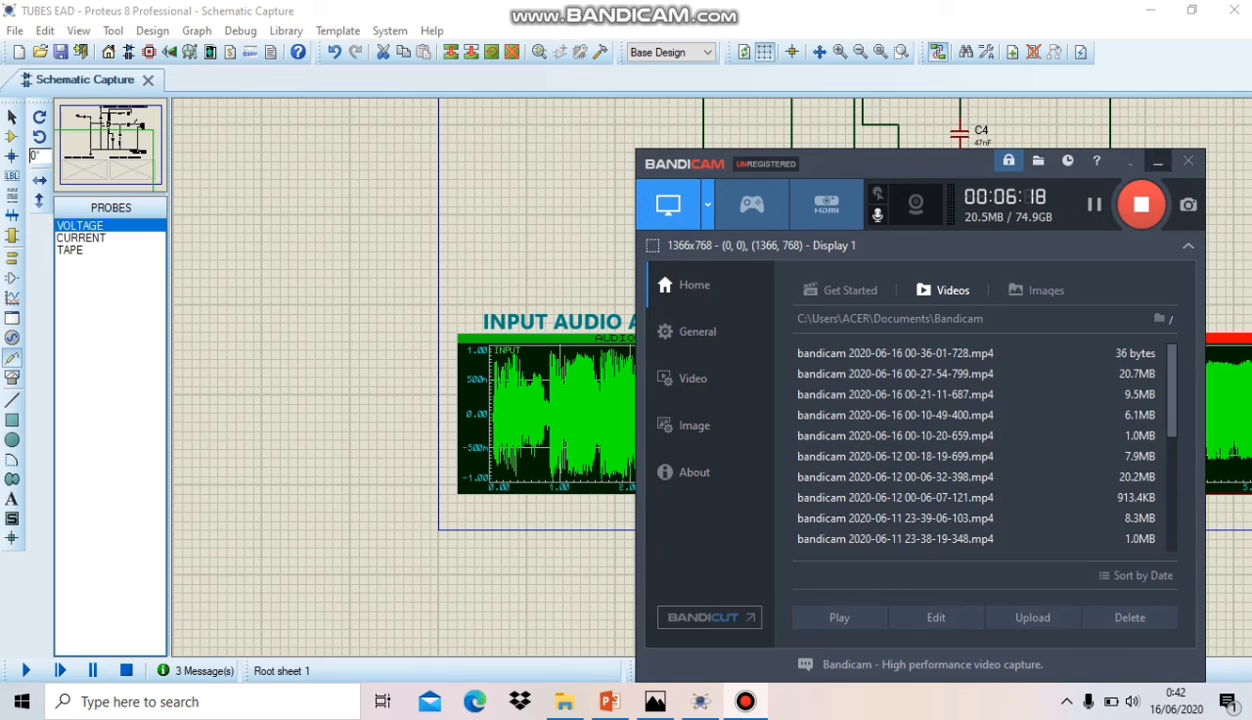
left_click(1157, 162)
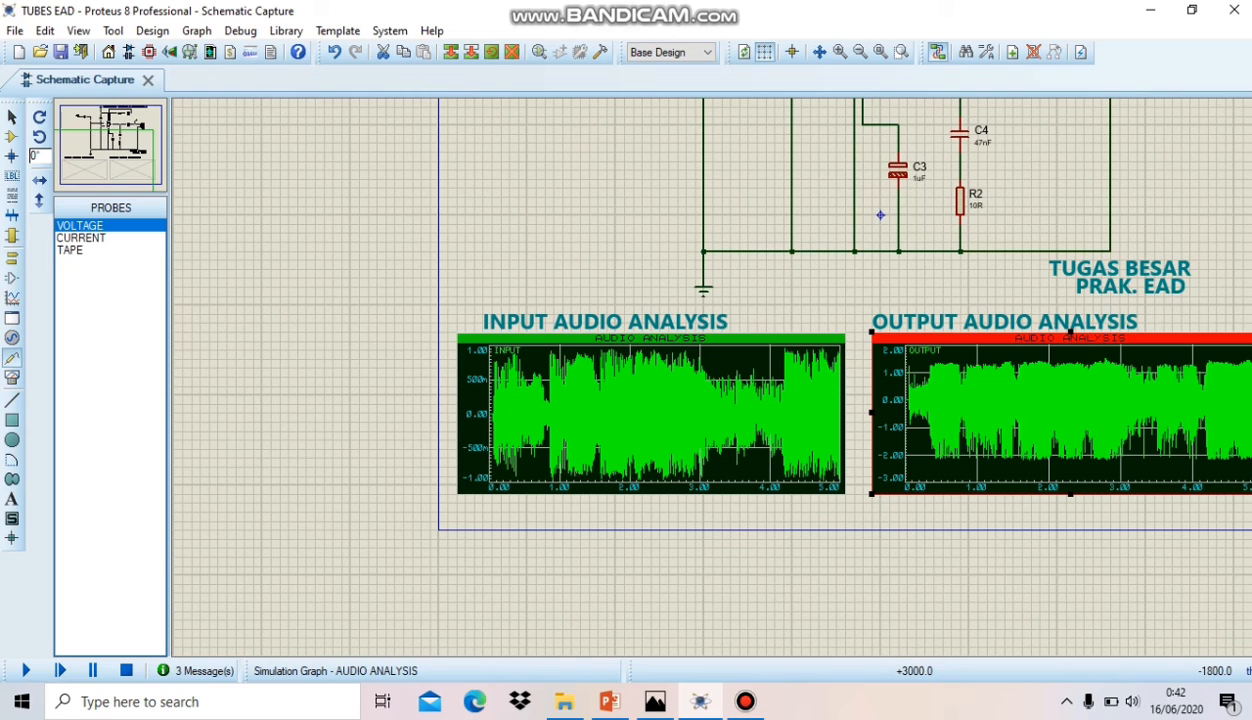
scroll(880, 215, "up", 1)
key("space")
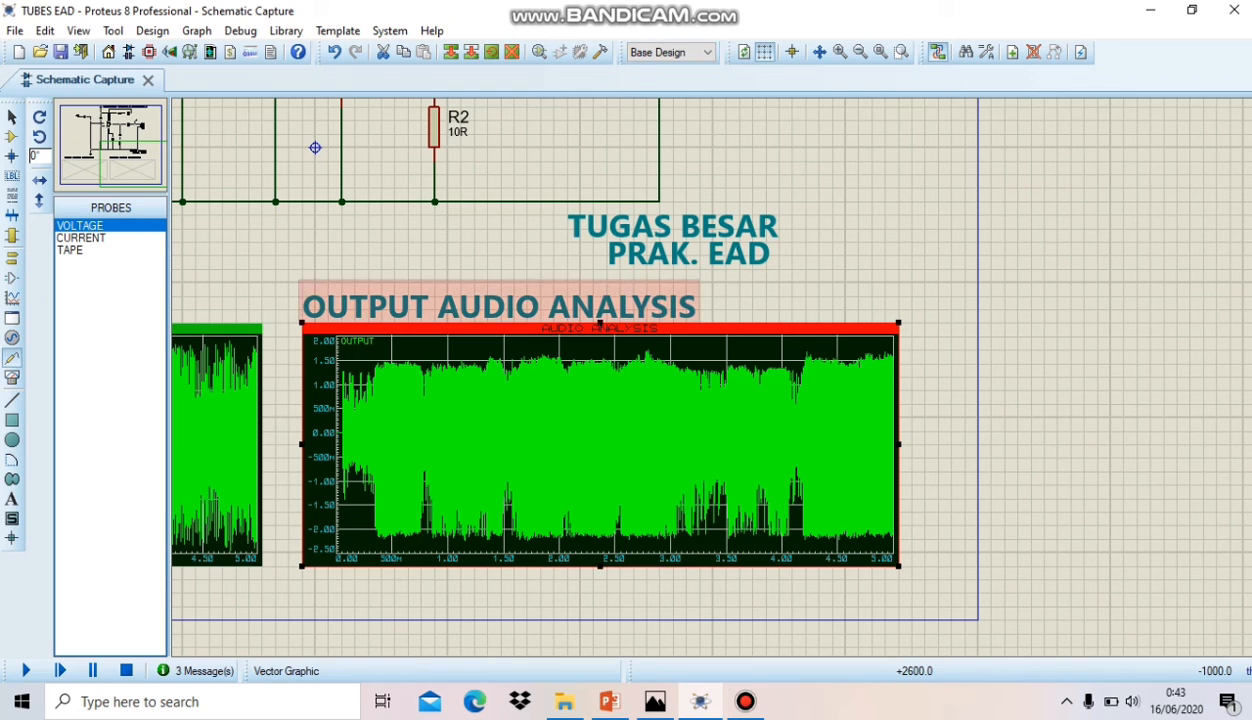
Examine the upper and lower amplitude limits and the waveform shape of the re-simulated OUTPUT AUDIO ANALYSIS graph.
scroll(601, 324, "up", 3)
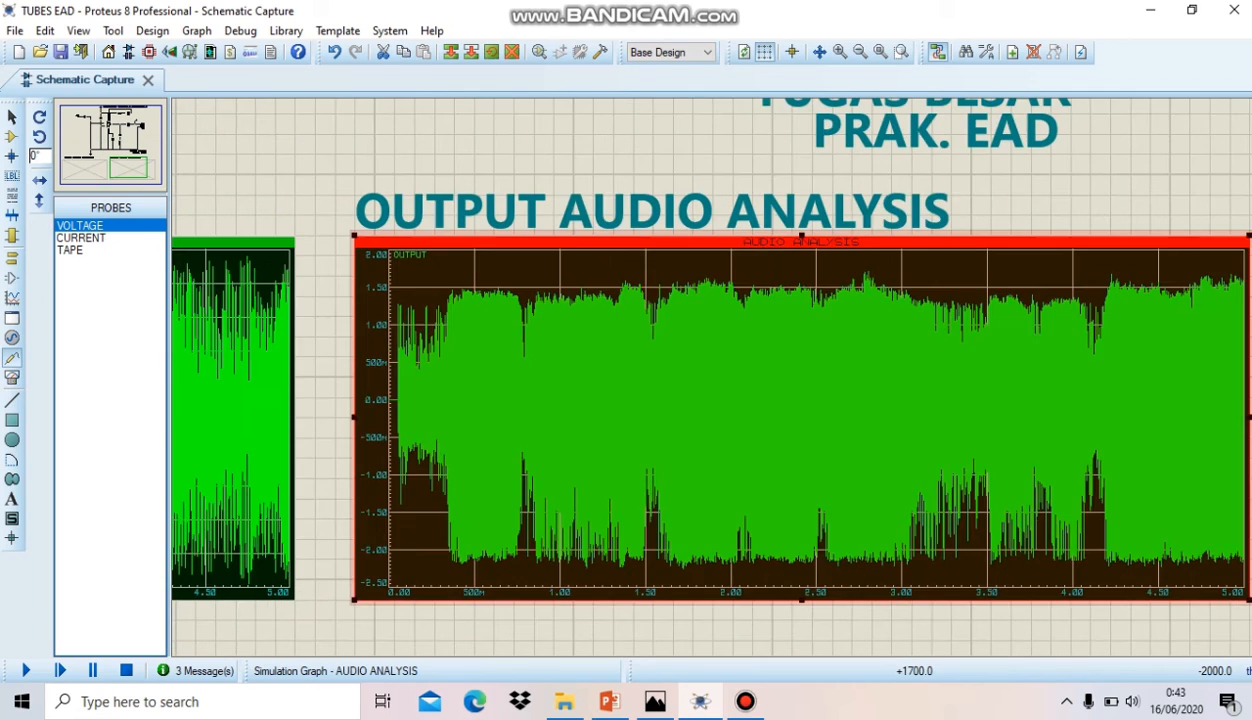
scroll(718, 382, "down", 1)
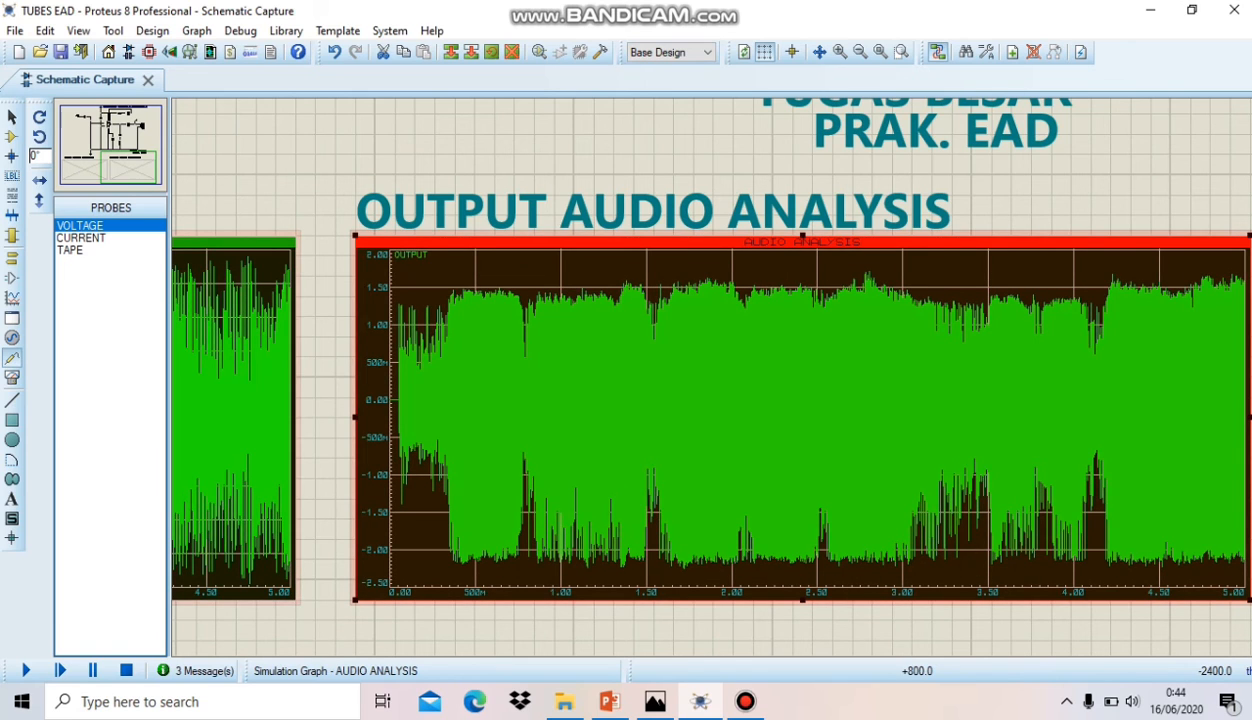
scroll(249, 265, "up", 1)
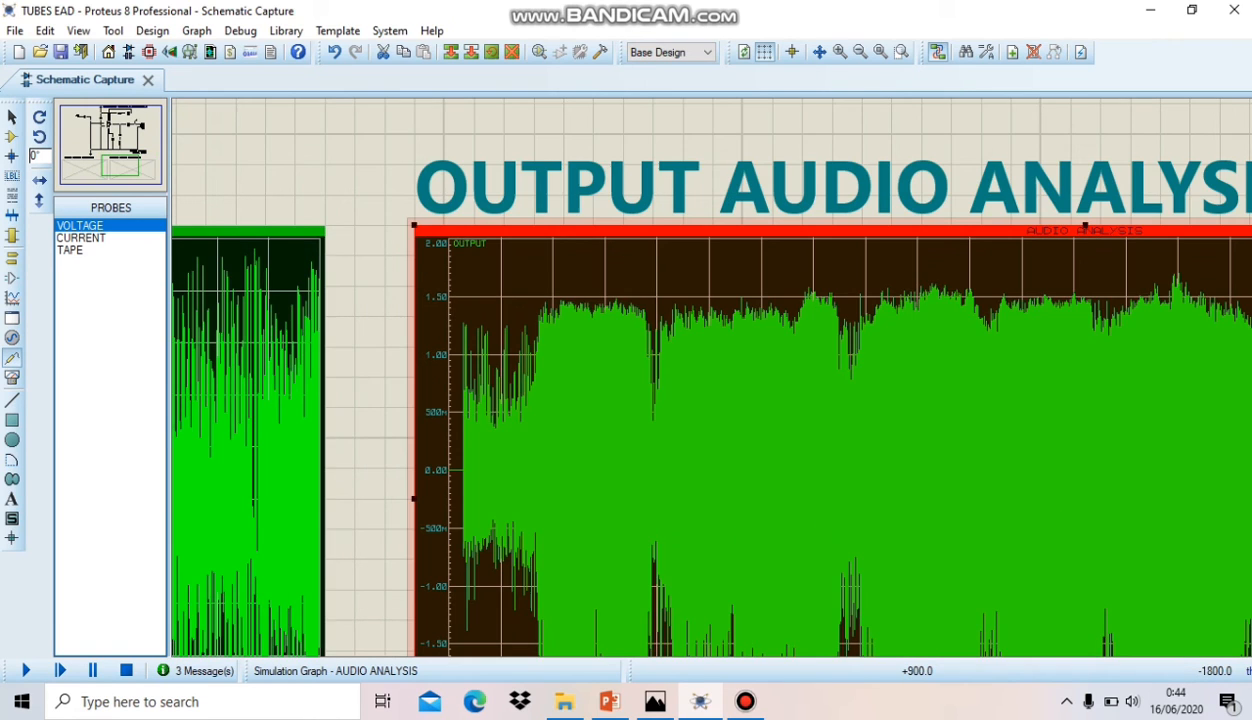
scroll(718, 382, "down", 1)
scroll(754, 382, "down", 1)
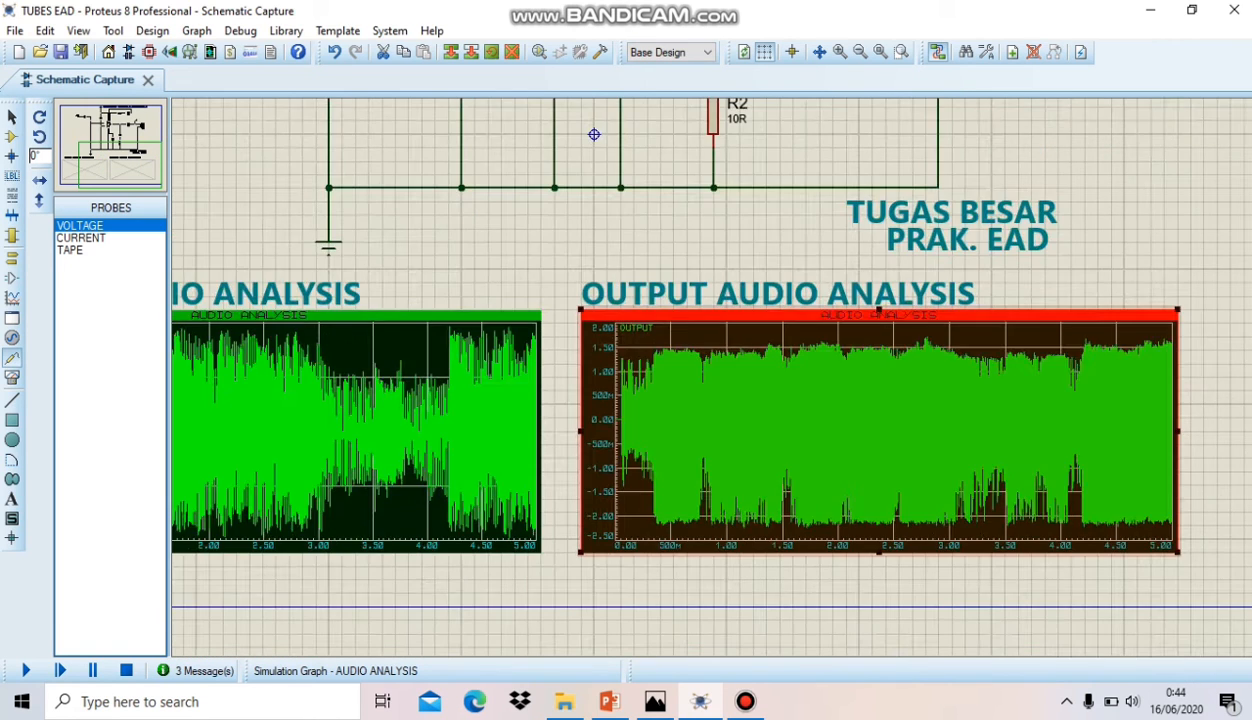
scroll(775, 570, "up", 2)
scroll(711, 376, "up", 1)
scroll(711, 376, "down", 1)
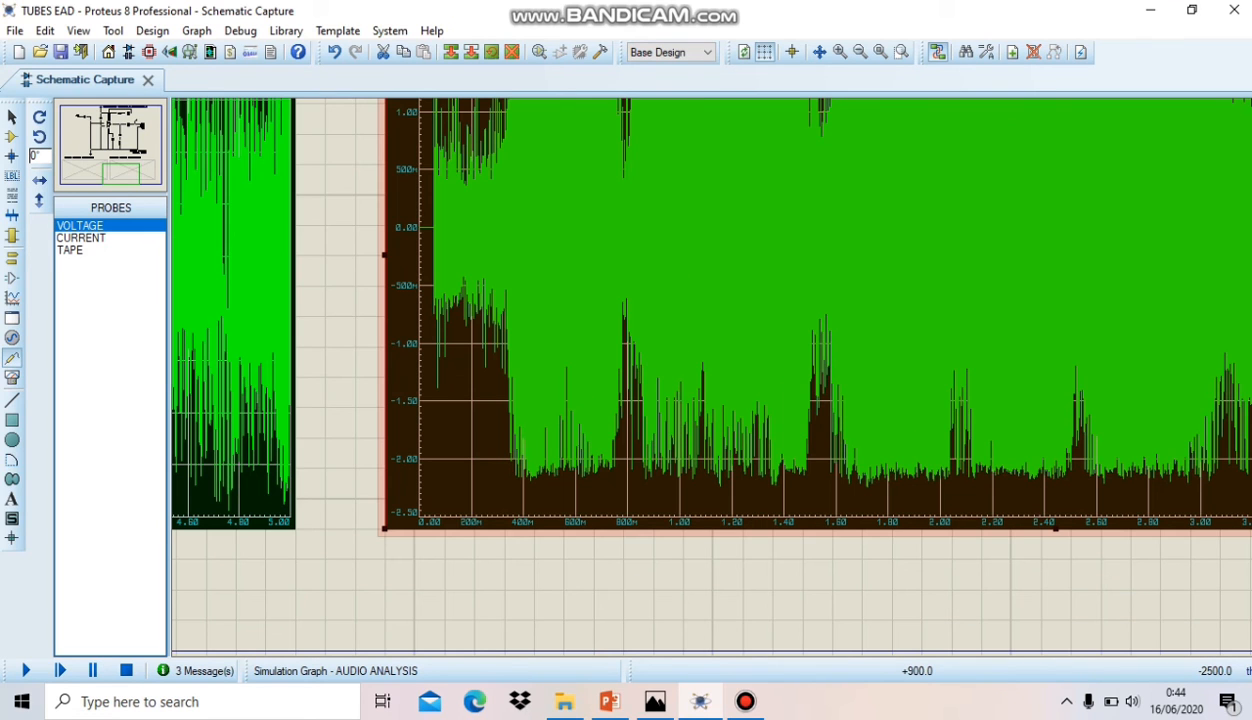
scroll(653, 225, "up", 1)
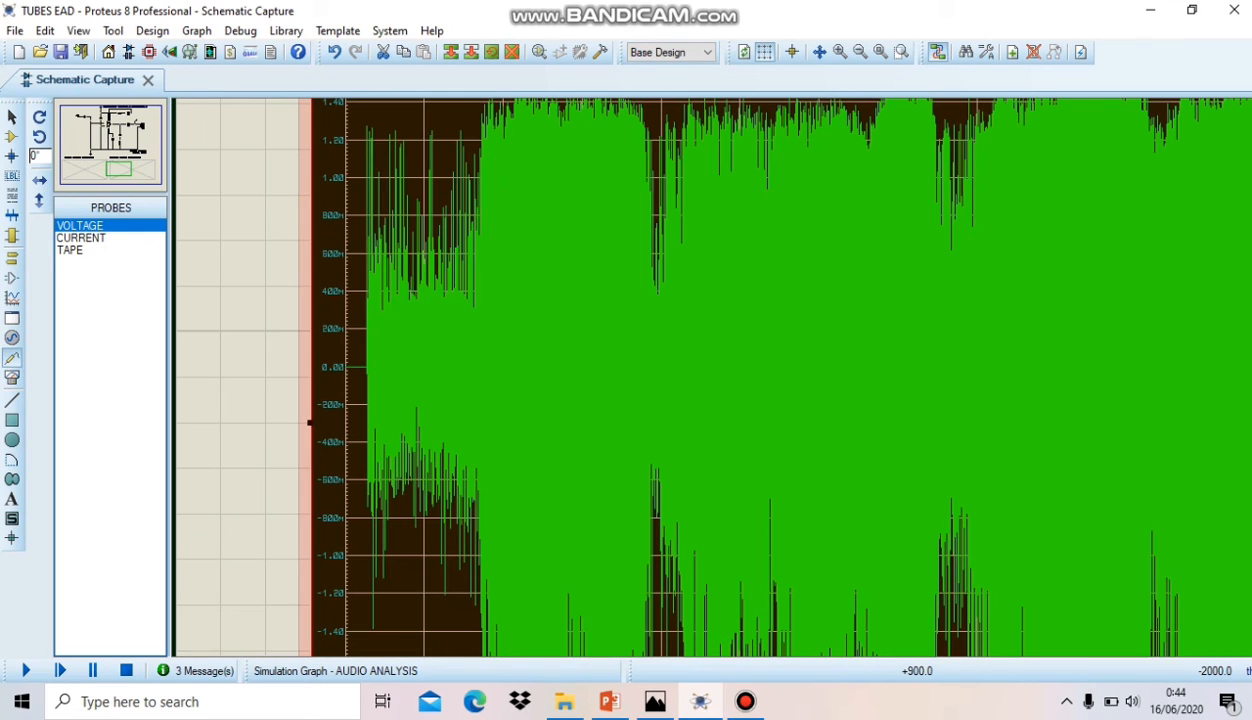
scroll(711, 376, "down", 1)
scroll(695, 381, "down", 1)
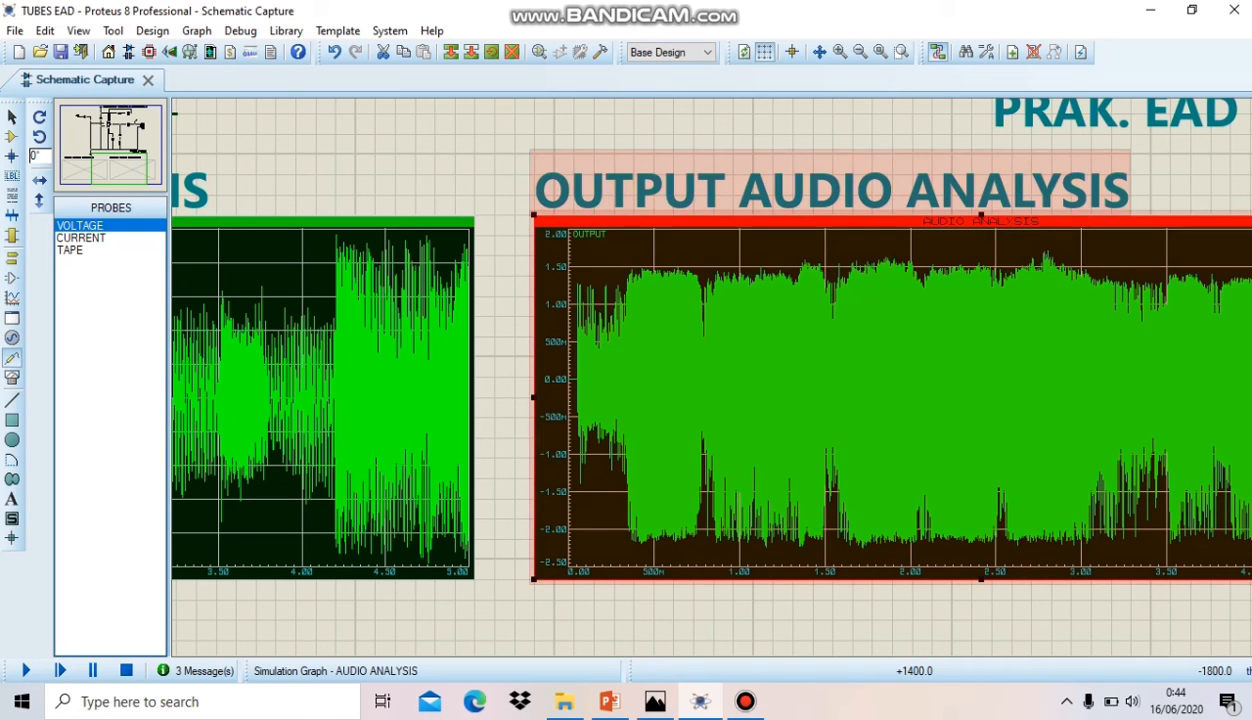
Compare the amplitude ranges of the INPUT and OUTPUT AUDIO ANALYSIS graphs at the 100% potentiometer setting, and review the amplifier circuit.
scroll(712, 378, "down", 1)
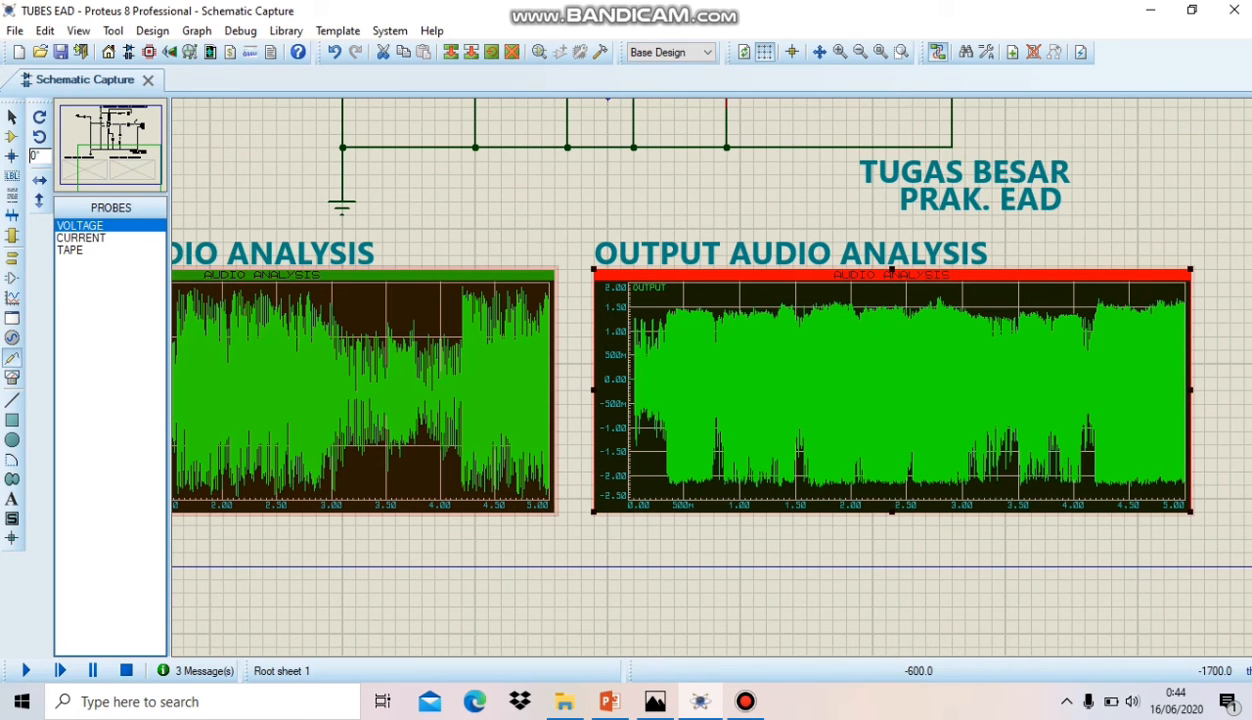
scroll(712, 377, "down", 1)
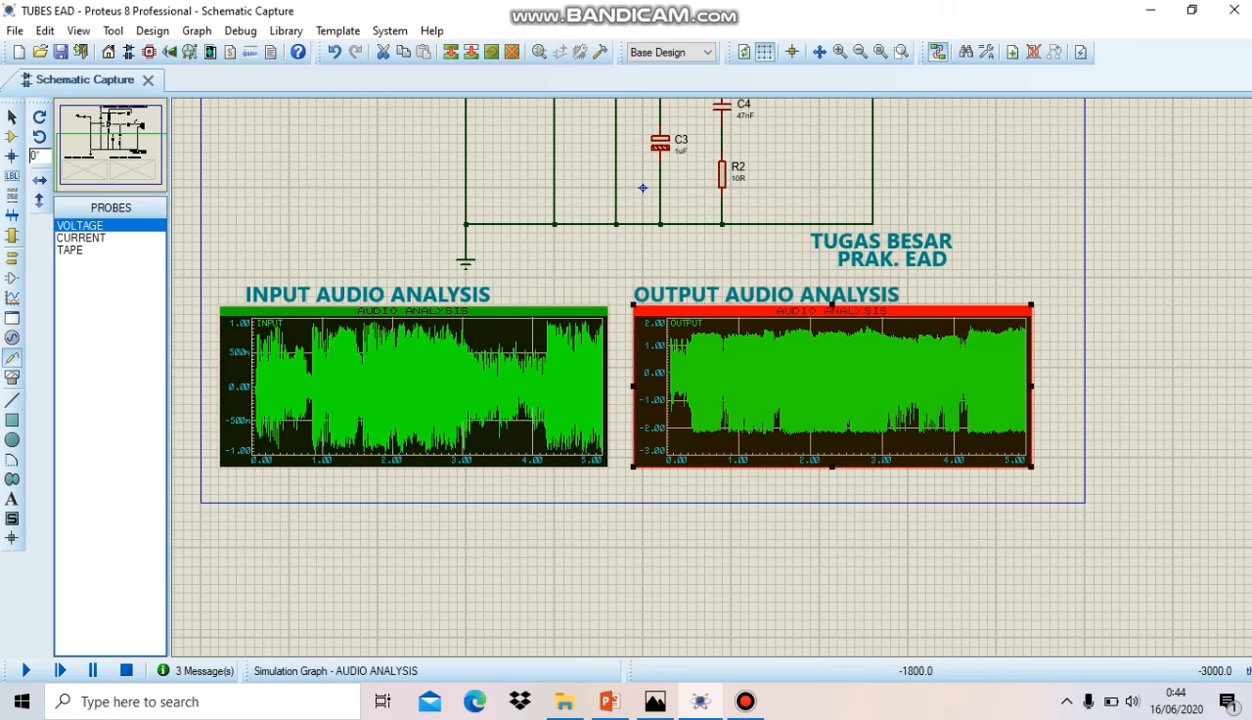
scroll(400, 380, "up", 3)
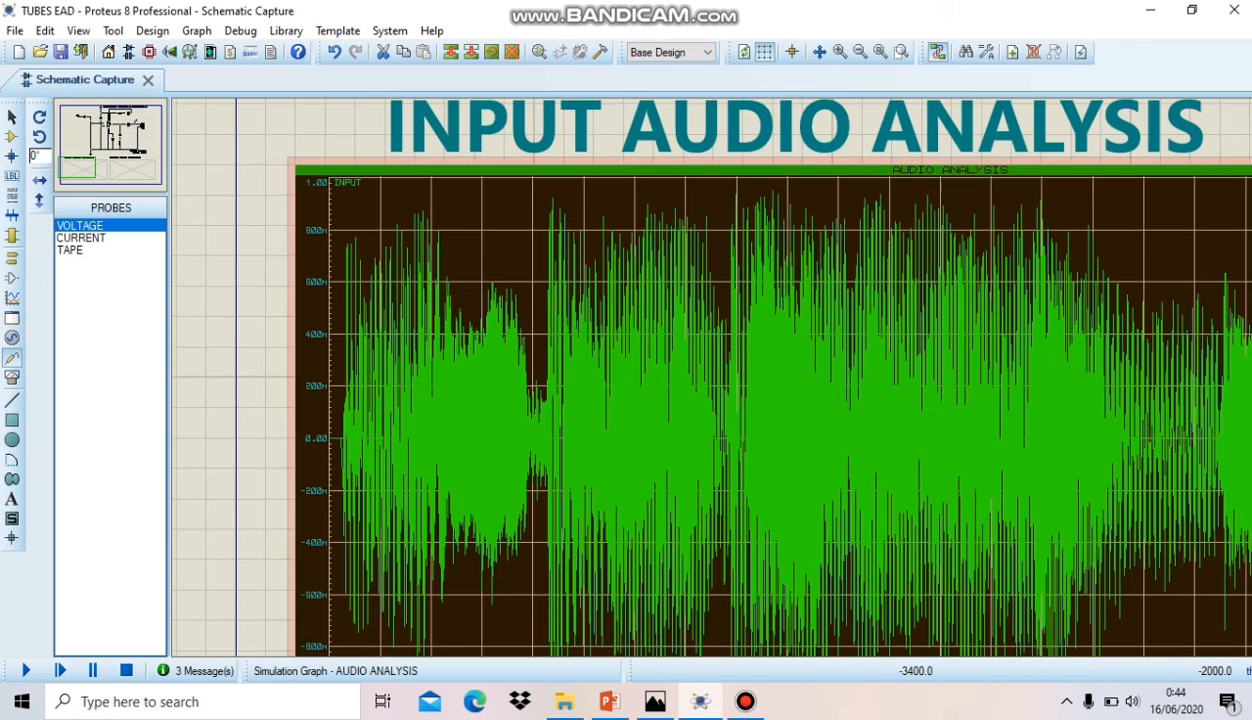
scroll(682, 382, "down", 1)
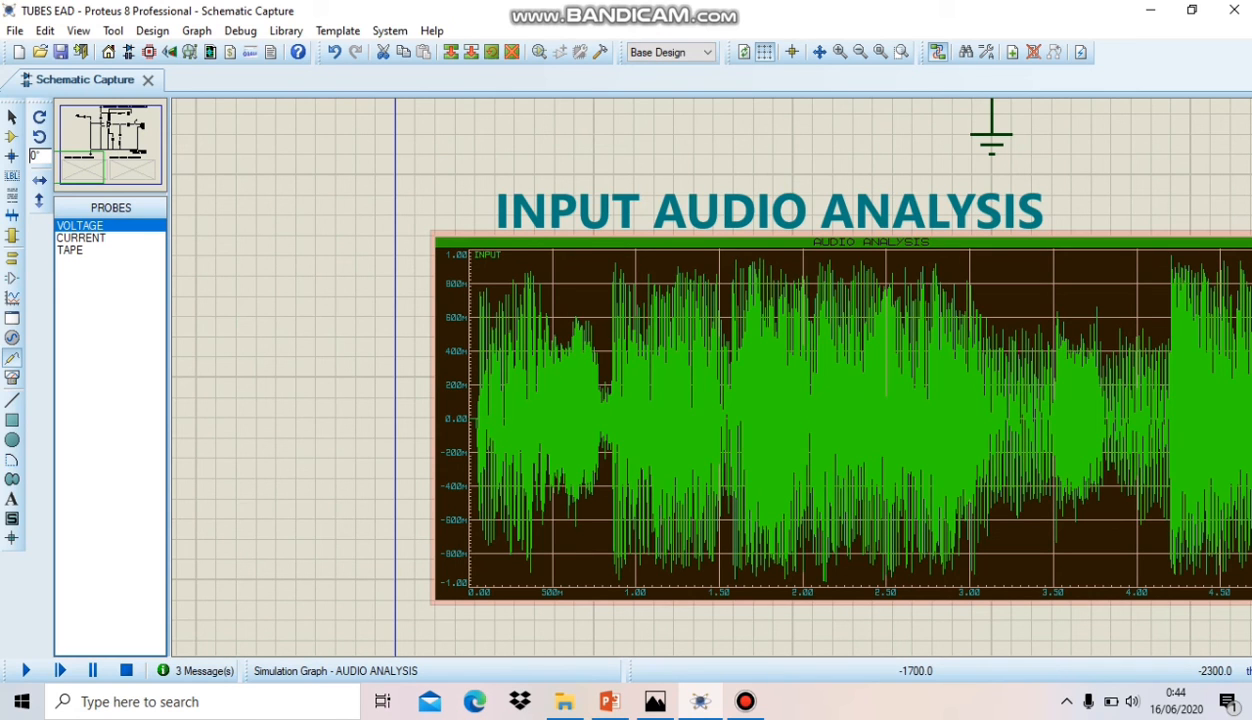
scroll(725, 380, "down", 1)
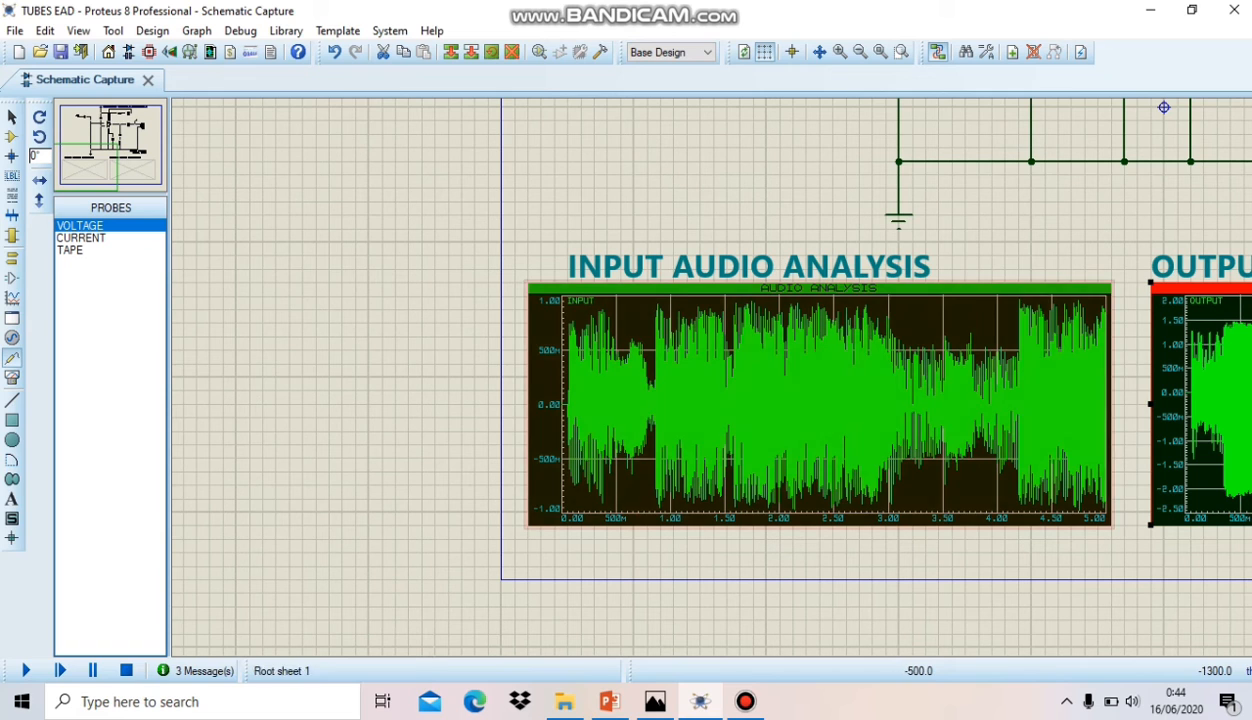
scroll(1177, 348, "down", 2)
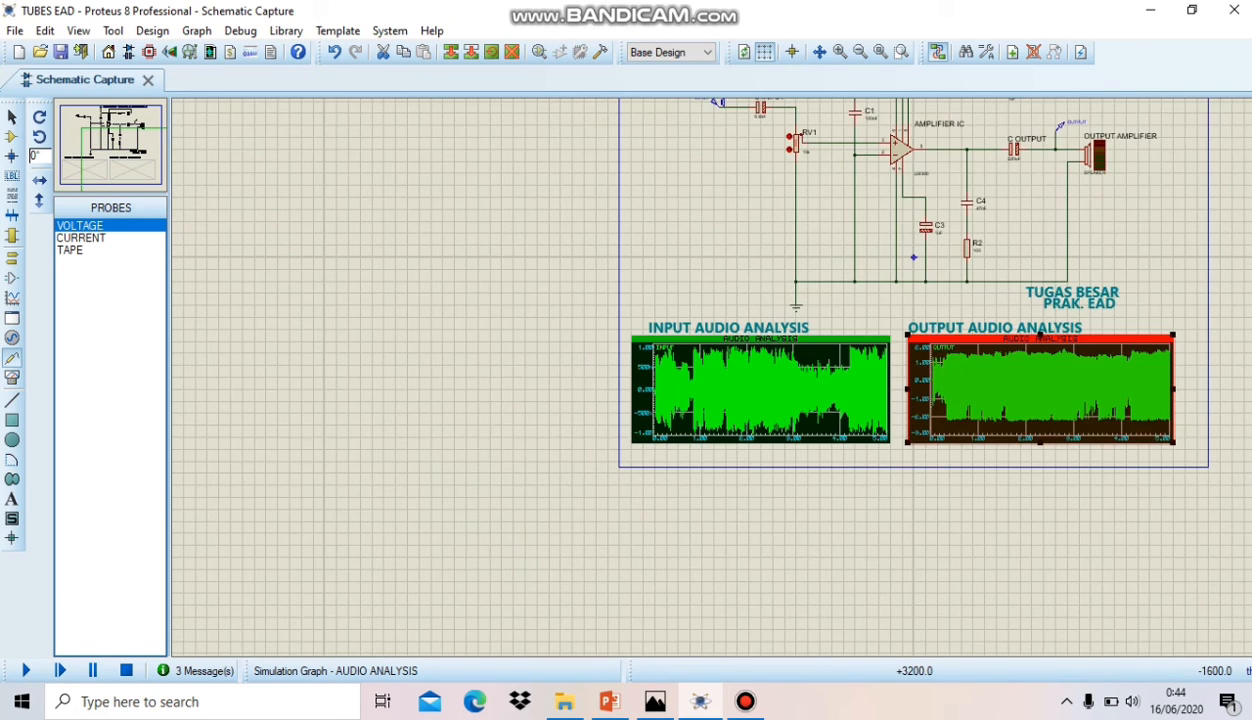
scroll(1104, 353, "up", 2)
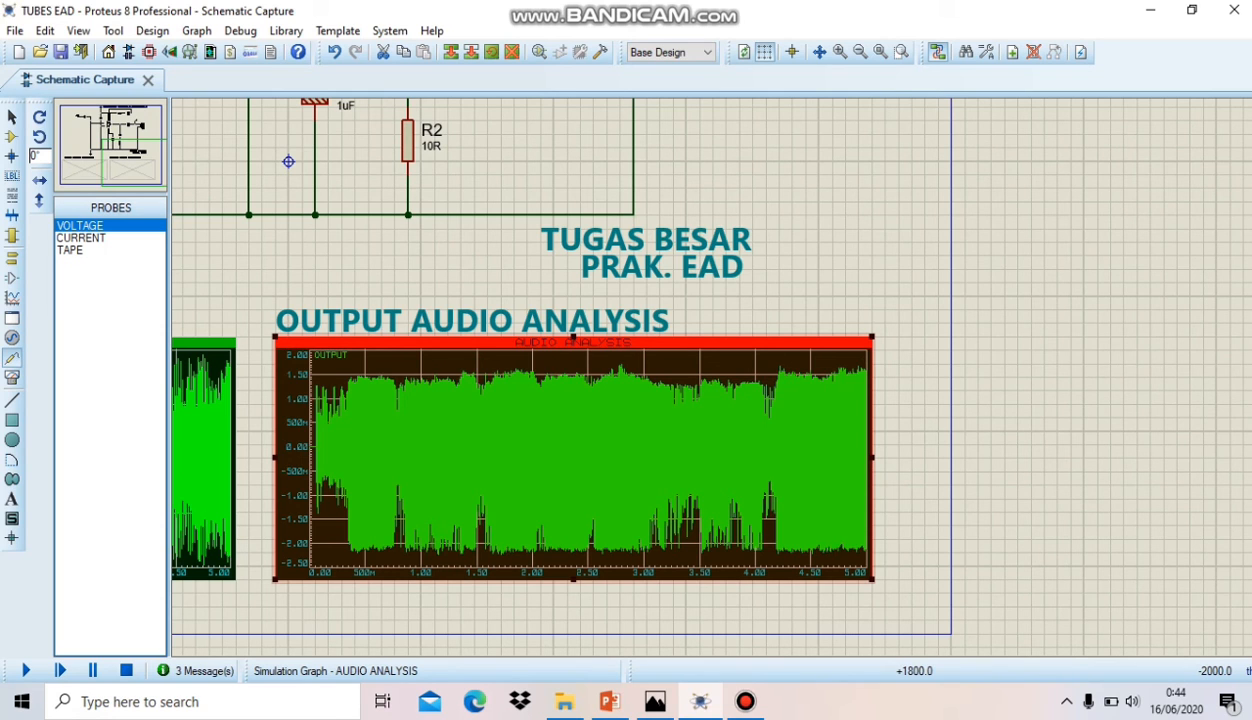
scroll(700, 380, "up", 1)
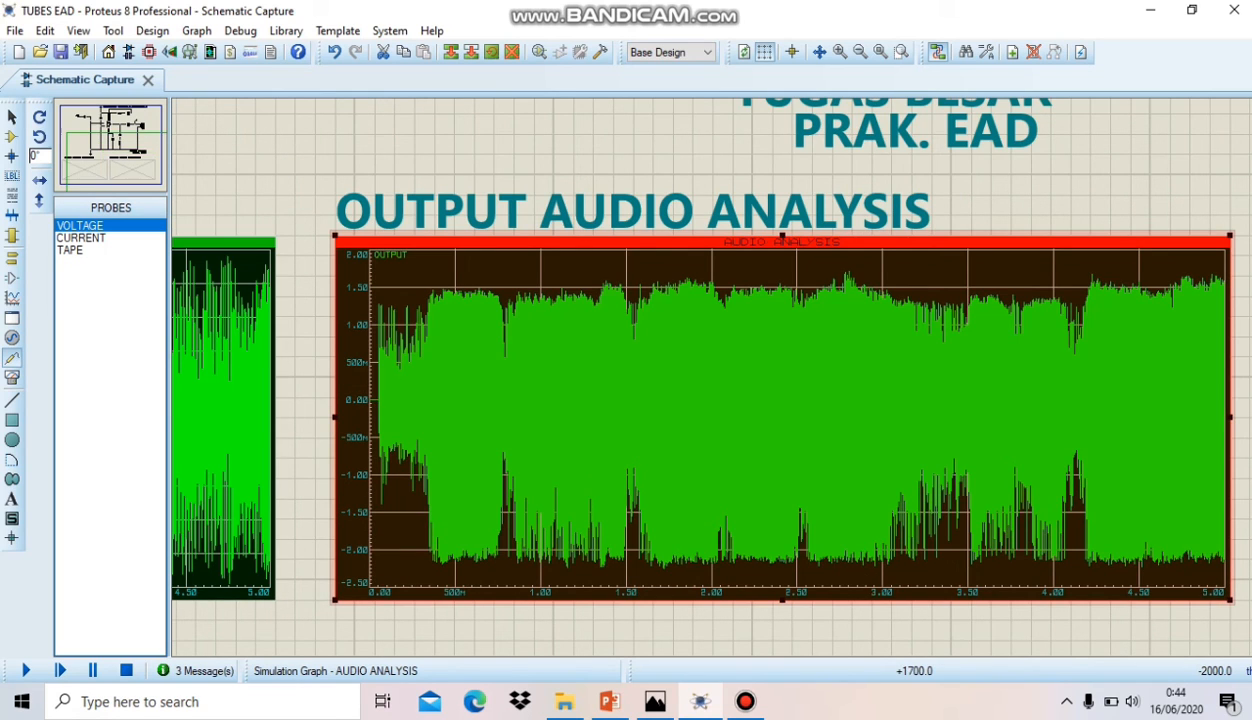
scroll(712, 376, "down", 3)
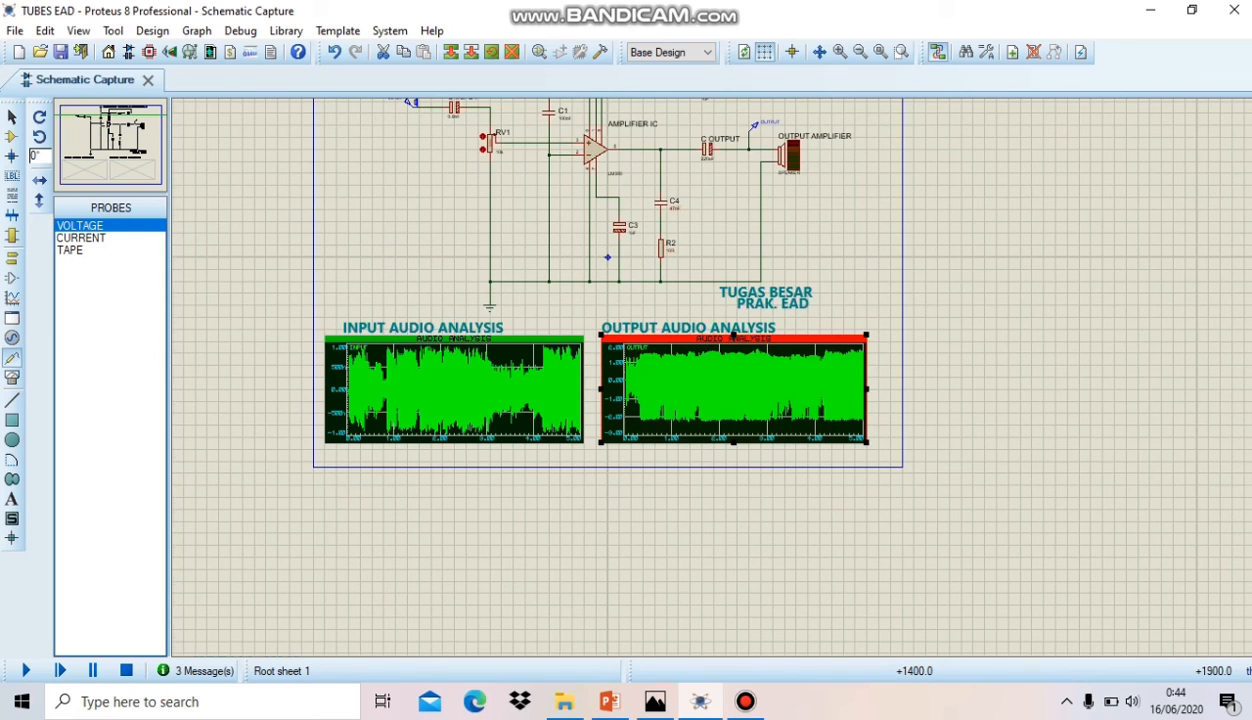
scroll(624, 250, "up", 2)
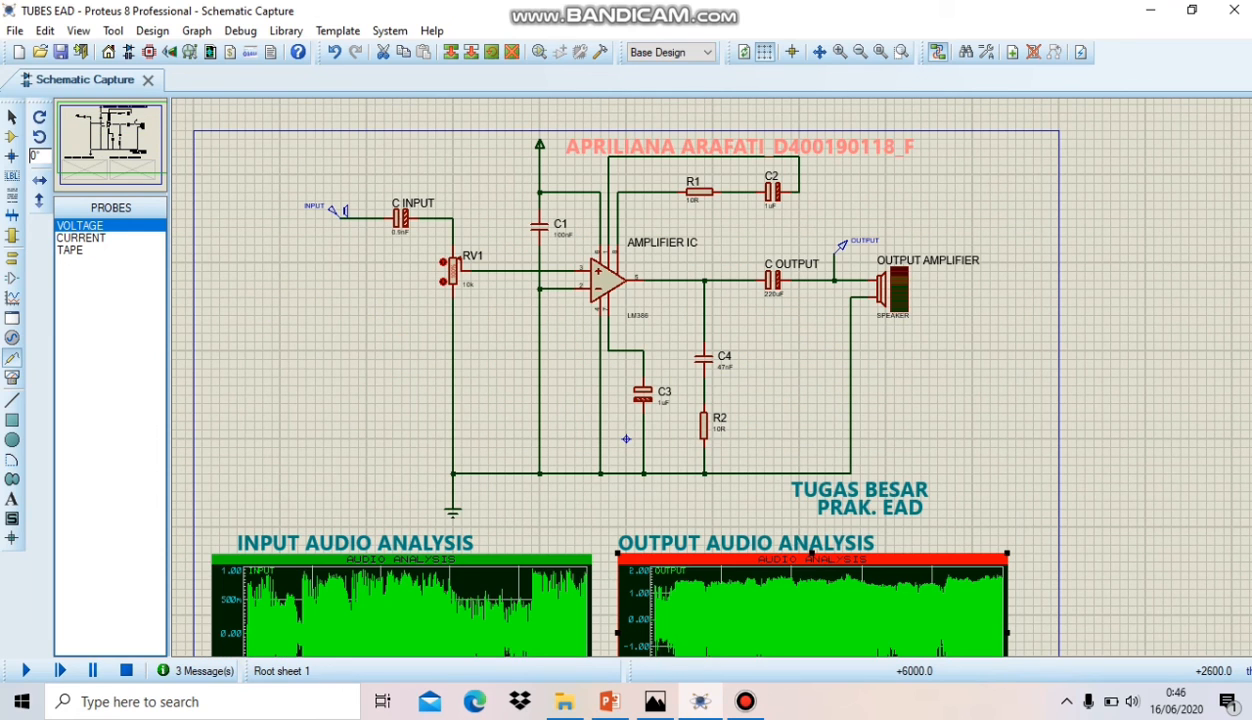